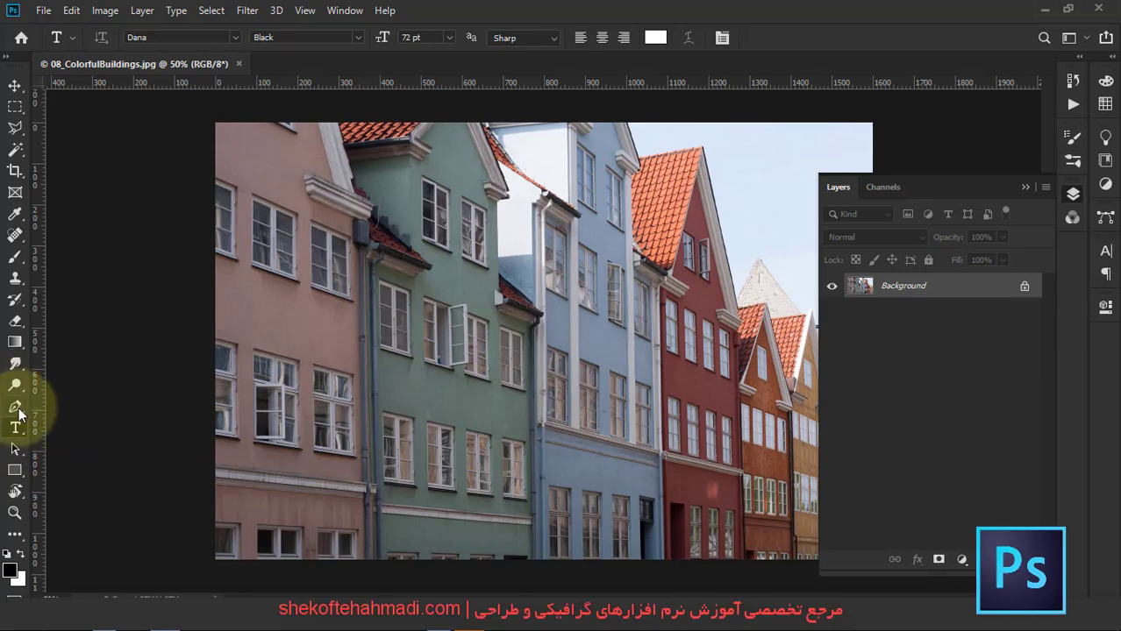
# Look over the pen tools, zoom deep into the photo's pixels, then zoom back out to the buildings
pyautogui.click(19, 412)
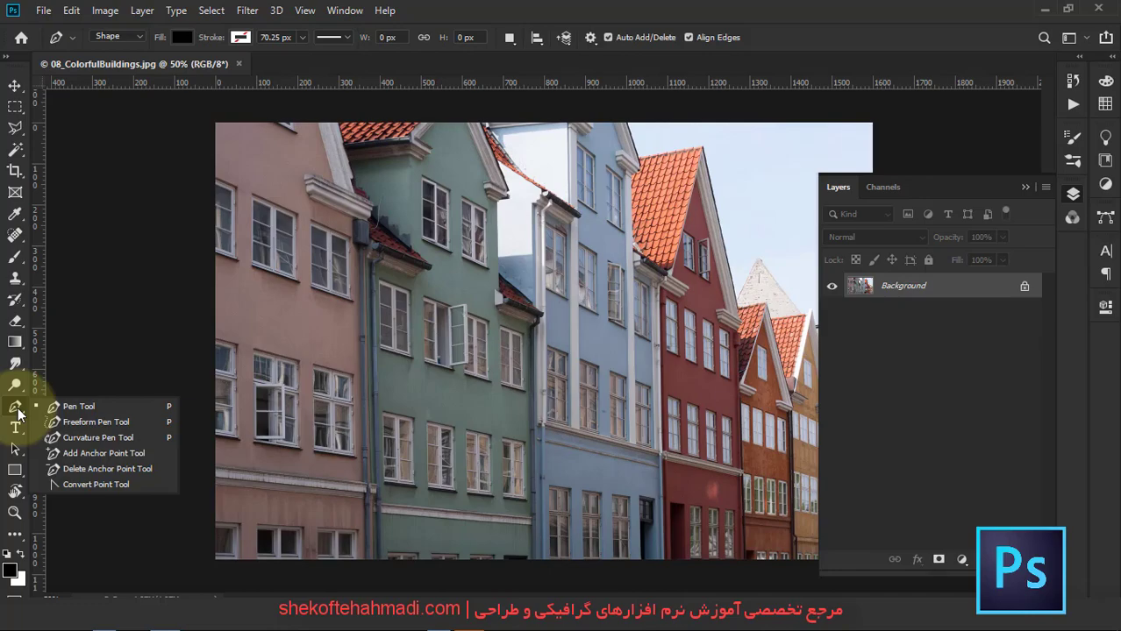
pyautogui.click(15, 86)
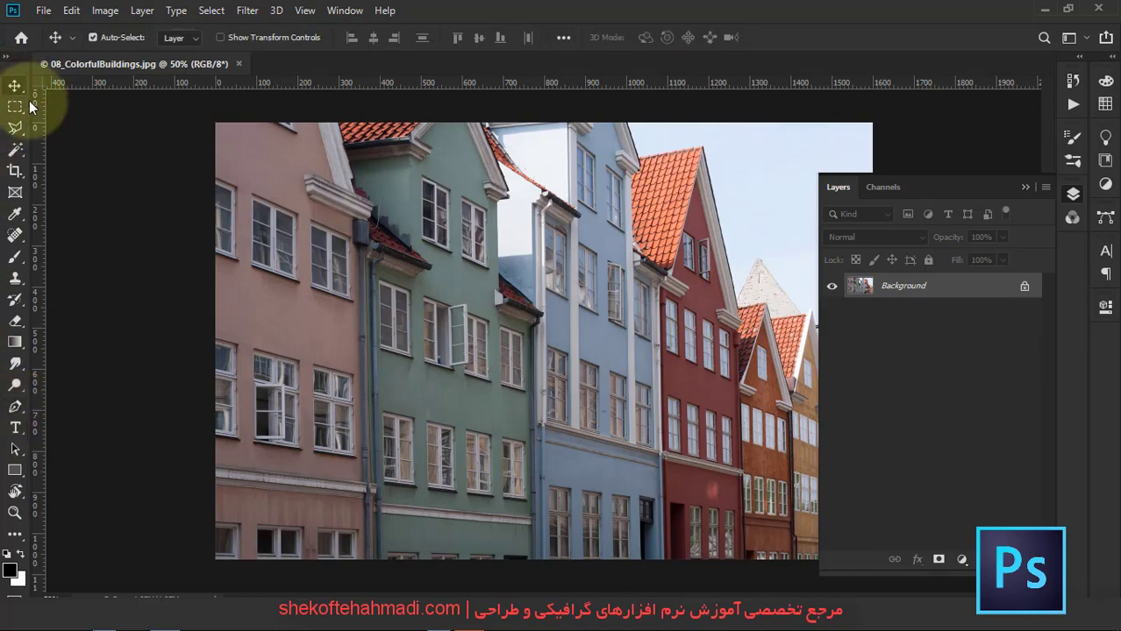
pyautogui.hotkey('ctrl', '+')
pyautogui.moveTo(384, 324)
pyautogui.mouseDown()
pyautogui.moveTo(502, 433)
pyautogui.moveTo(620, 502)
pyautogui.mouseUp()
pyautogui.moveTo(462, 404)
pyautogui.mouseDown()
pyautogui.moveTo(538, 463)
pyautogui.moveTo(440, 330)
pyautogui.moveTo(303, 373)
pyautogui.moveTo(387, 373)
pyautogui.moveTo(508, 396)
pyautogui.moveTo(483, 332)
pyautogui.mouseUp()
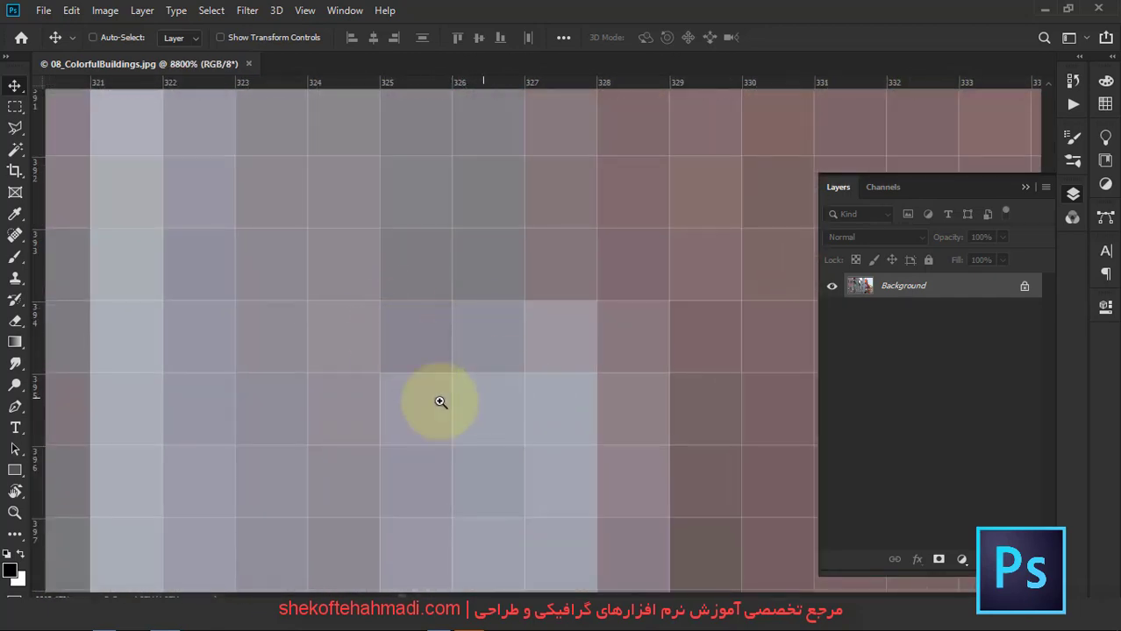
pyautogui.moveTo(438, 400)
pyautogui.mouseDown()
pyautogui.moveTo(329, 443)
pyautogui.moveTo(175, 448)
pyautogui.mouseUp()
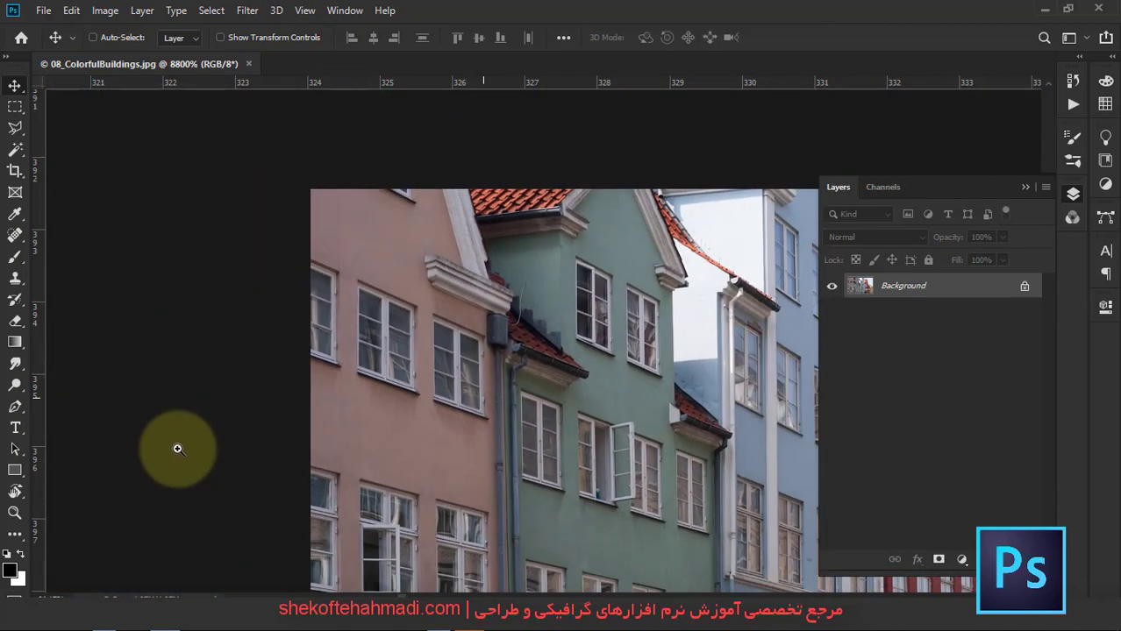
pyautogui.moveTo(531, 431); pyautogui.dragTo(407, 375)
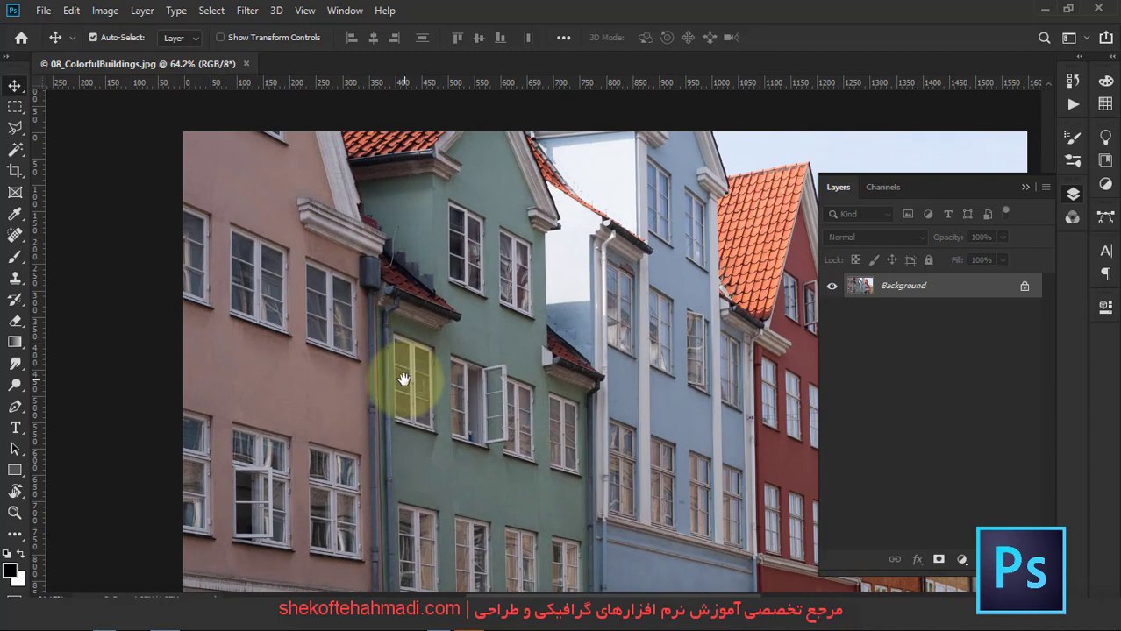
# Draw a small black 25 × 25 px circle on the pink wall with the Ellipse Tool
pyautogui.click(9, 409)
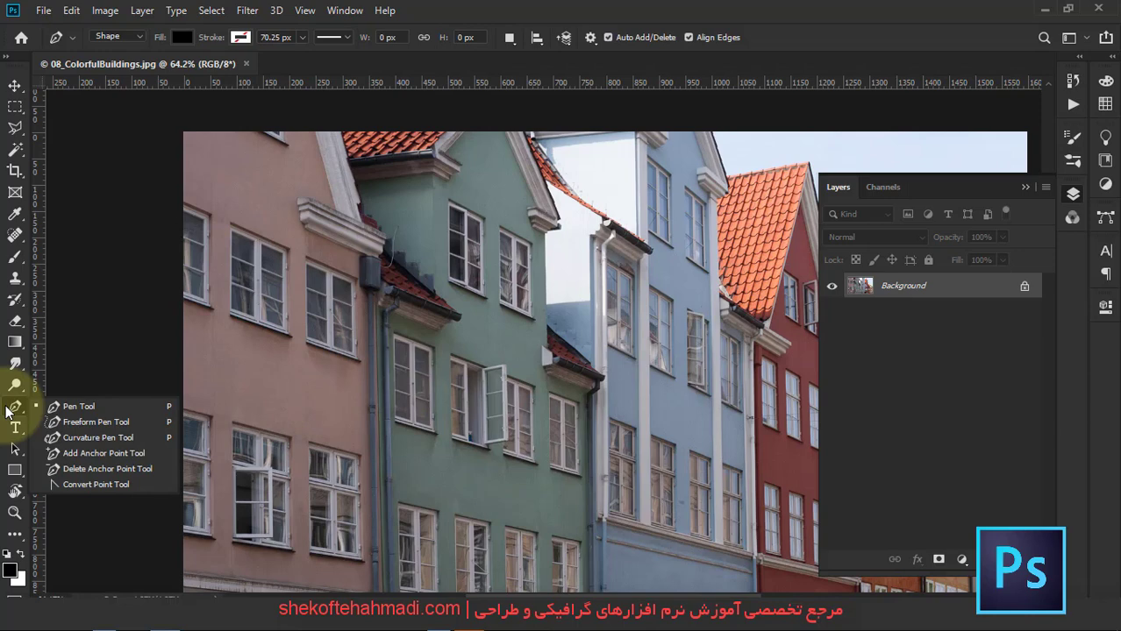
pyautogui.click(14, 470)
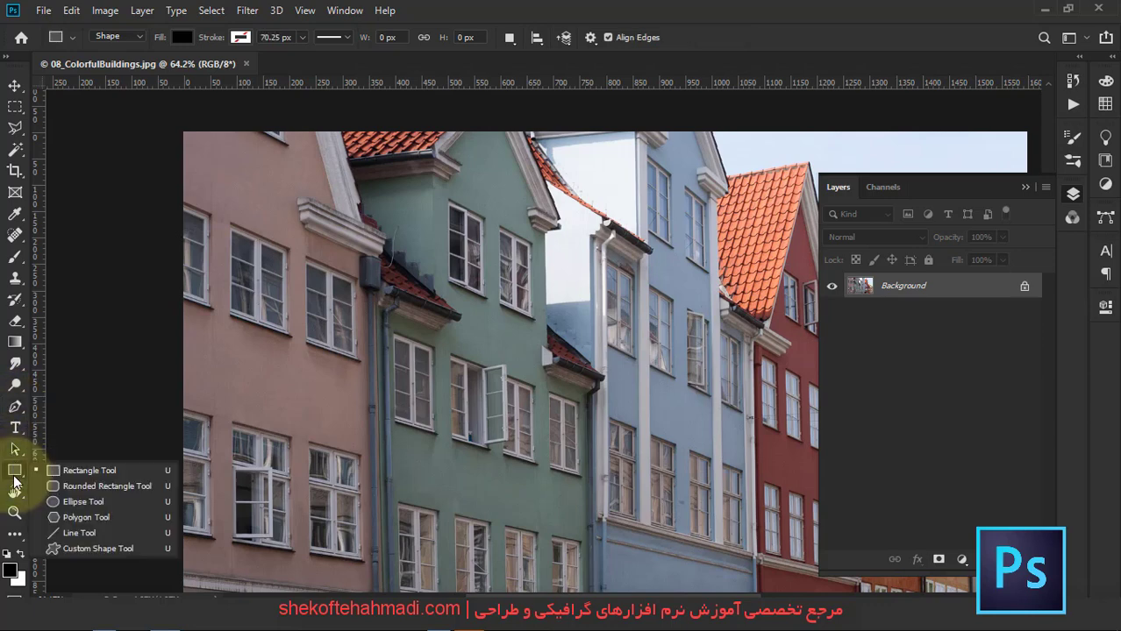
pyautogui.click(72, 507)
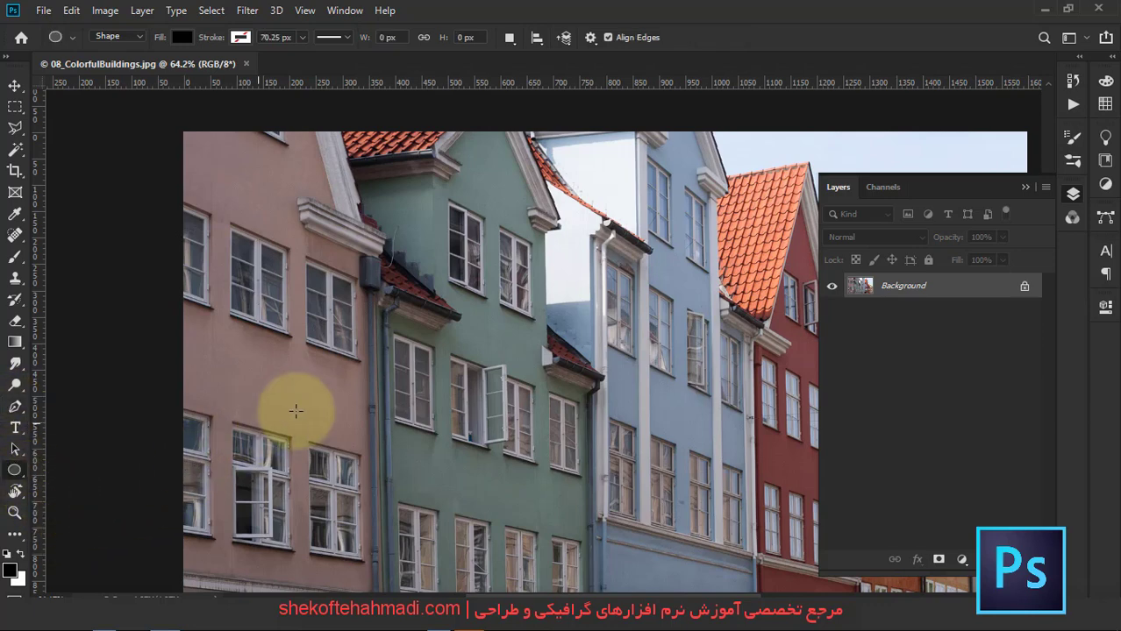
pyautogui.moveTo(311, 408); pyautogui.dragTo(421, 477)
pyautogui.click(14, 85)
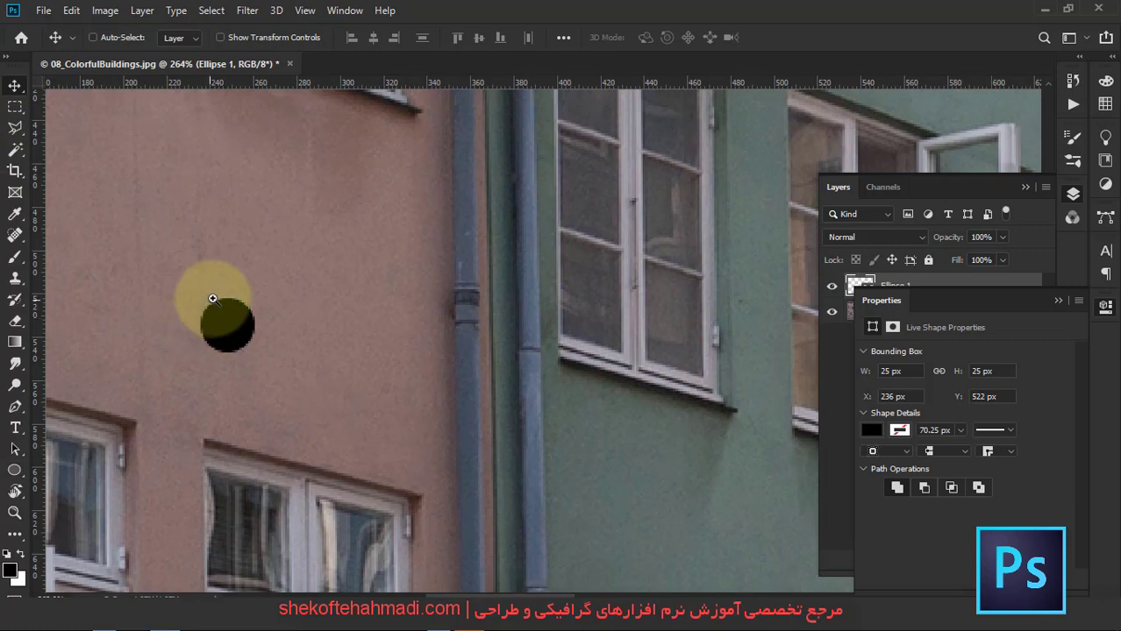
pyautogui.moveTo(215, 300); pyautogui.dragTo(263, 313)
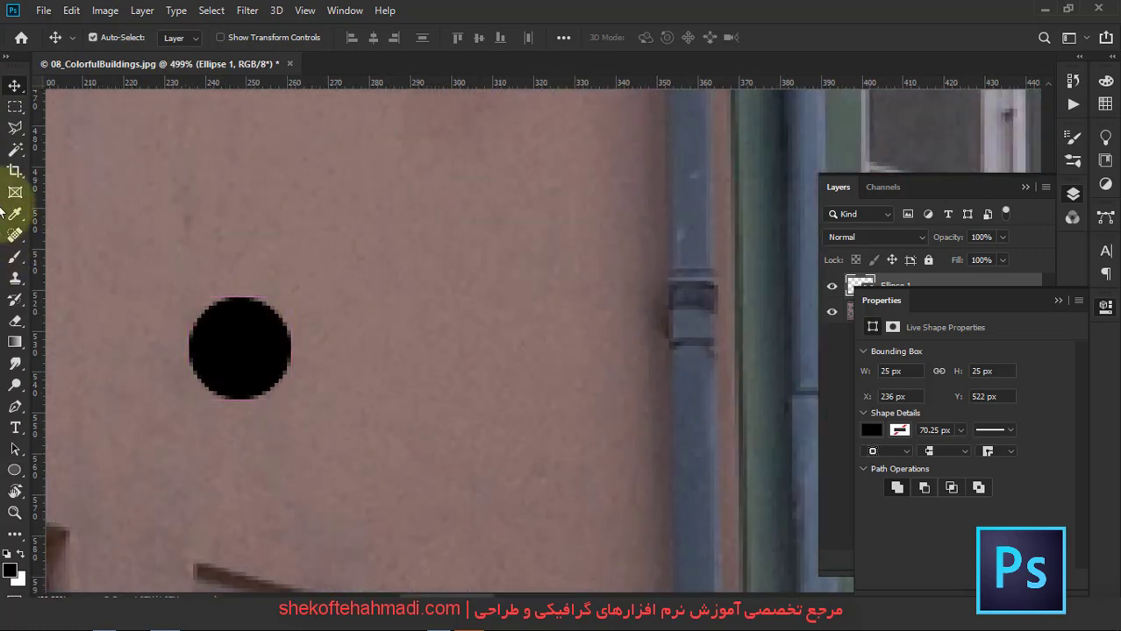
pyautogui.click(17, 107)
# On a new Layer 1, make a circular marquee selection beside the ellipse and fill it with black
pyautogui.click(96, 123)
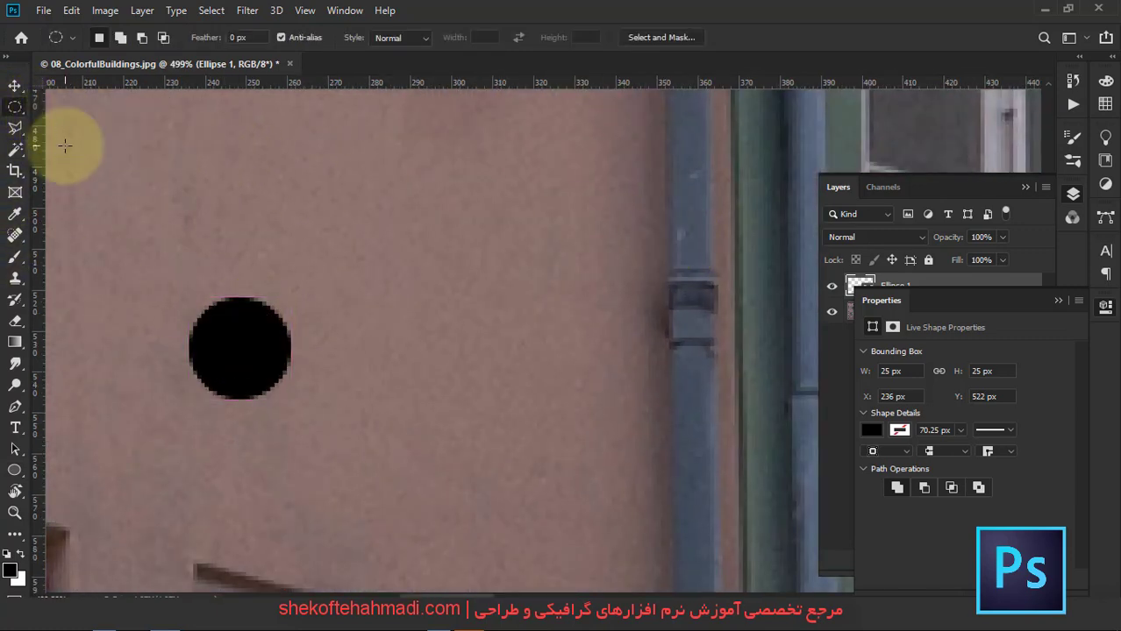
pyautogui.hotkey('ctrl', 'shift', 'n')
pyautogui.press('Return')
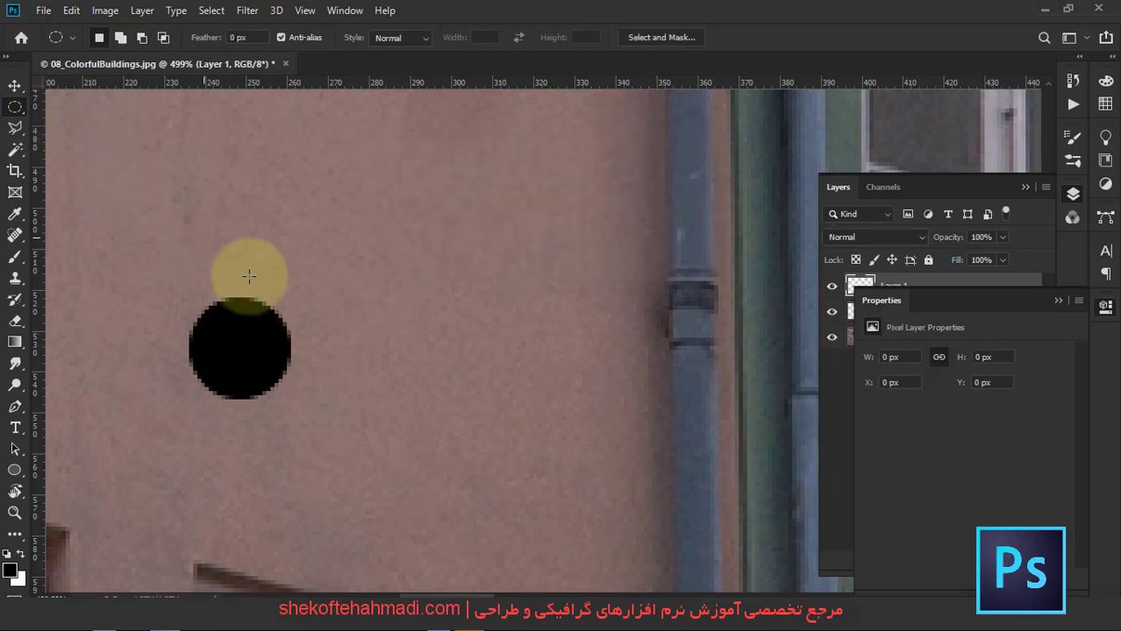
pyautogui.moveTo(349, 302); pyautogui.dragTo(463, 410)
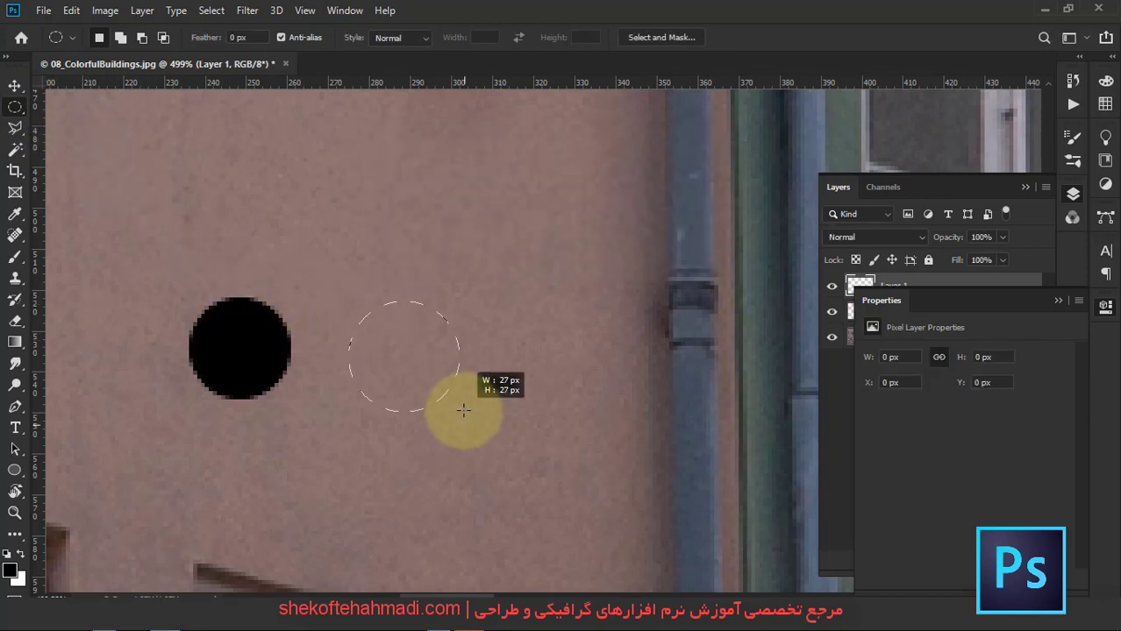
pyautogui.hotkey('alt', 'BackSpace')
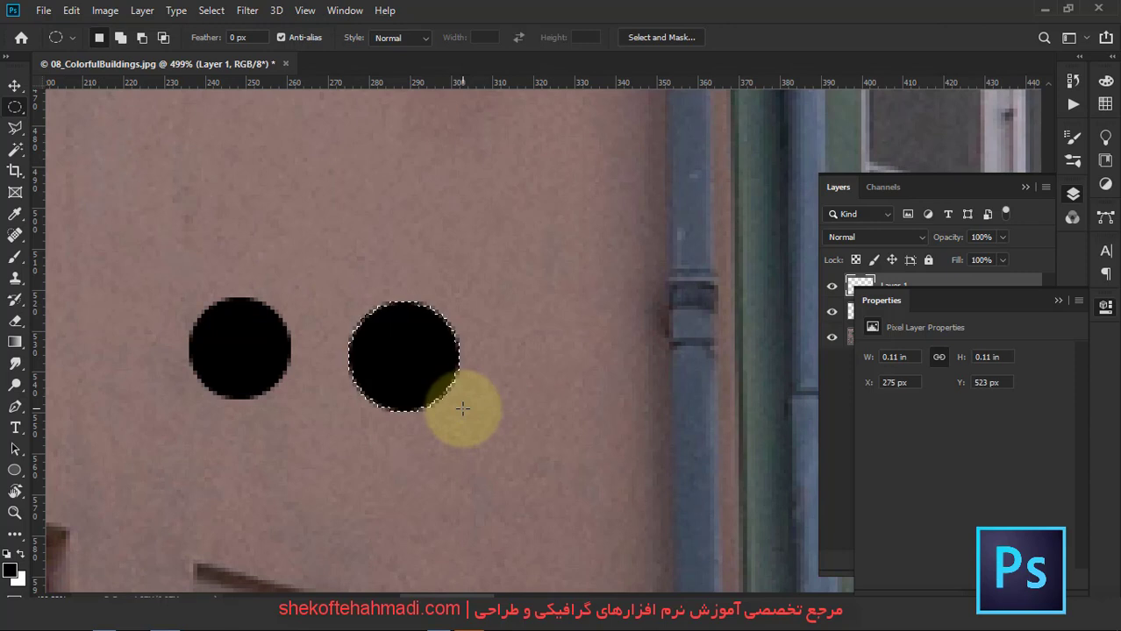
pyautogui.scroll(-3, 463, 409)
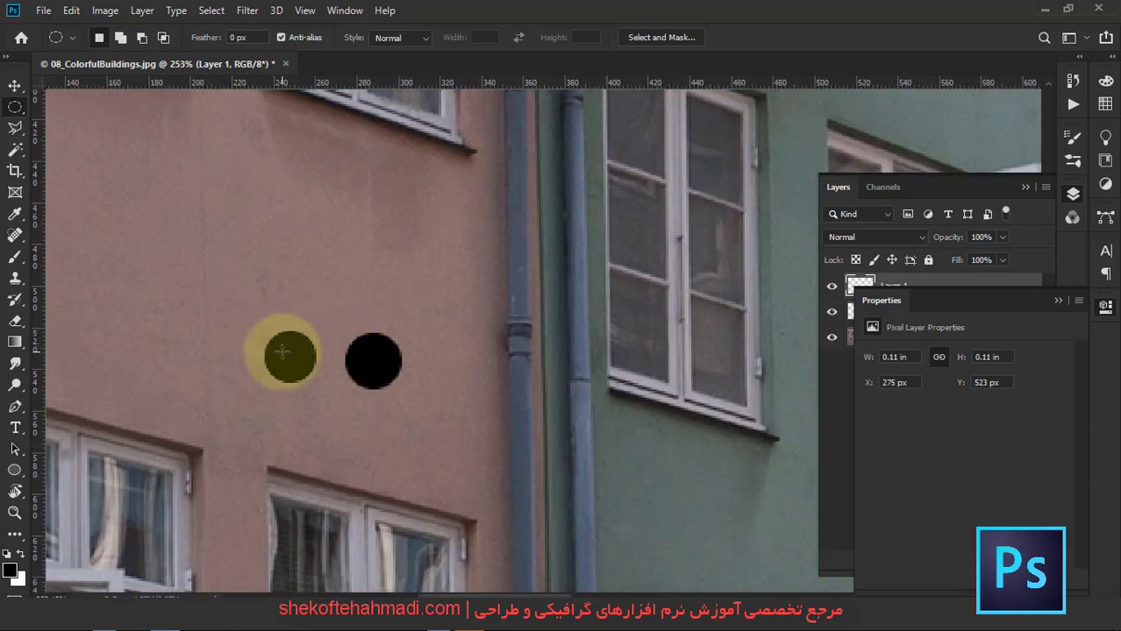
# Free-transform Ellipse 1 and Layer 1 together up to about 2169%, positioned over the buildings
pyautogui.press('v')
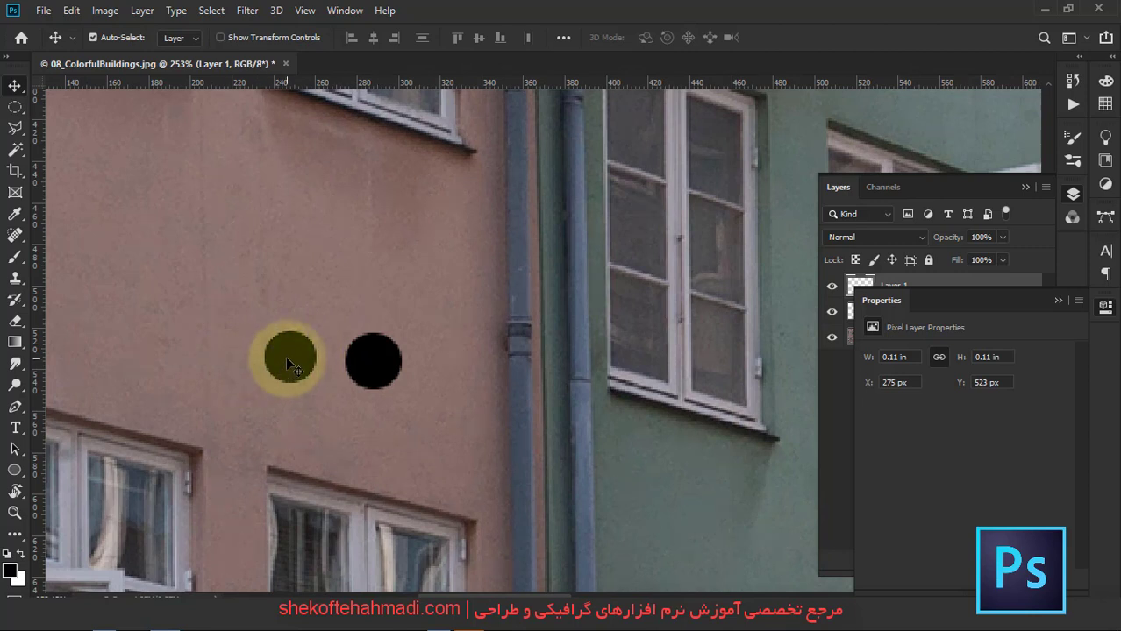
pyautogui.moveTo(287, 358); pyautogui.dragTo(281, 341)
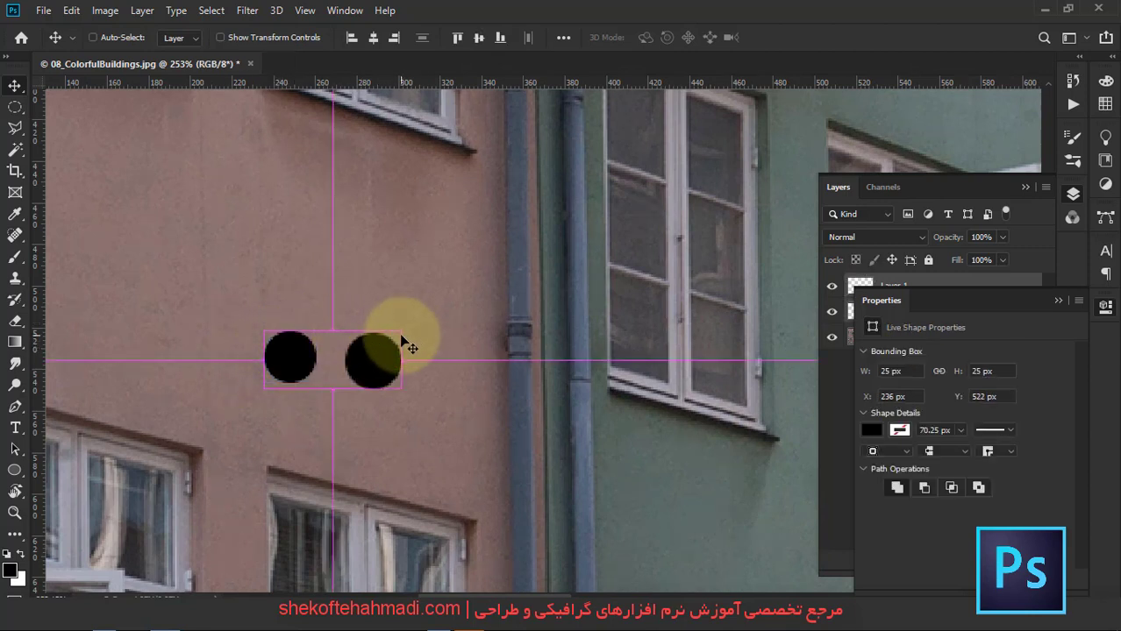
pyautogui.hotkey('ctrl', 't')
pyautogui.moveTo(401, 332); pyautogui.dragTo(621, 204)
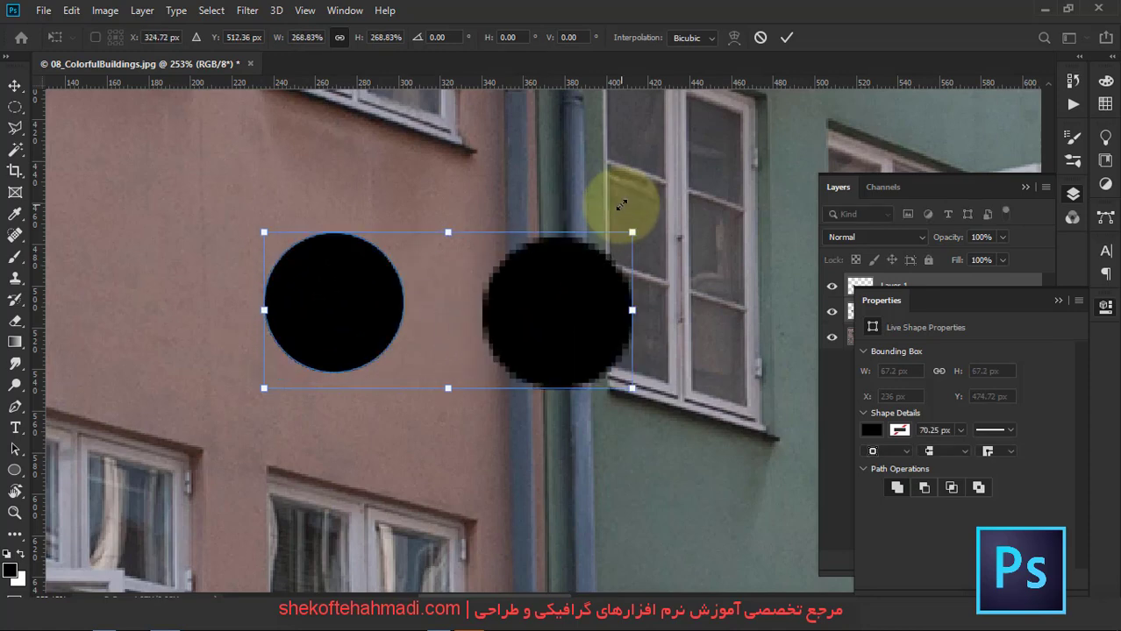
pyautogui.hotkey('ctrl', '0')
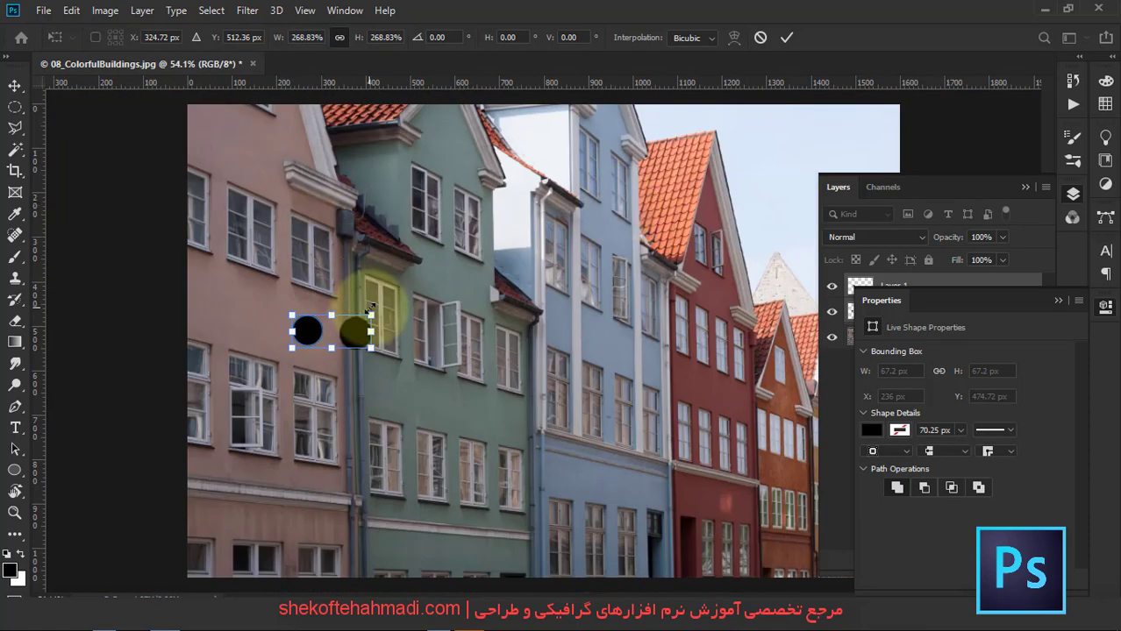
pyautogui.moveTo(371, 316)
pyautogui.mouseDown()
pyautogui.moveTo(712, 189)
pyautogui.moveTo(763, 149)
pyautogui.mouseUp()
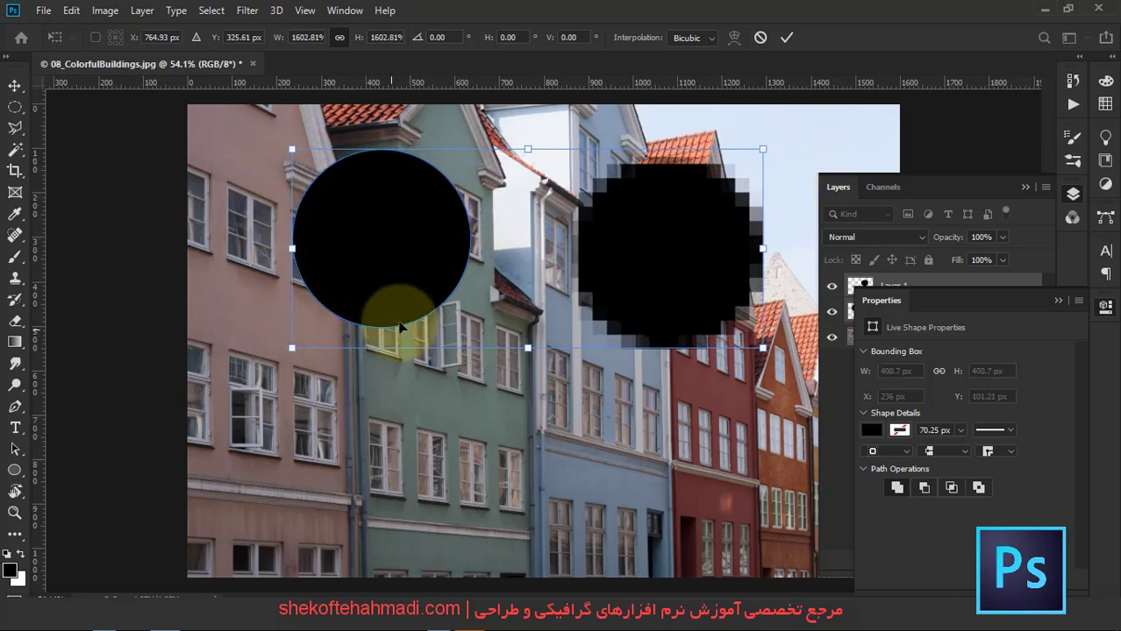
pyautogui.moveTo(638, 193); pyautogui.dragTo(603, 372)
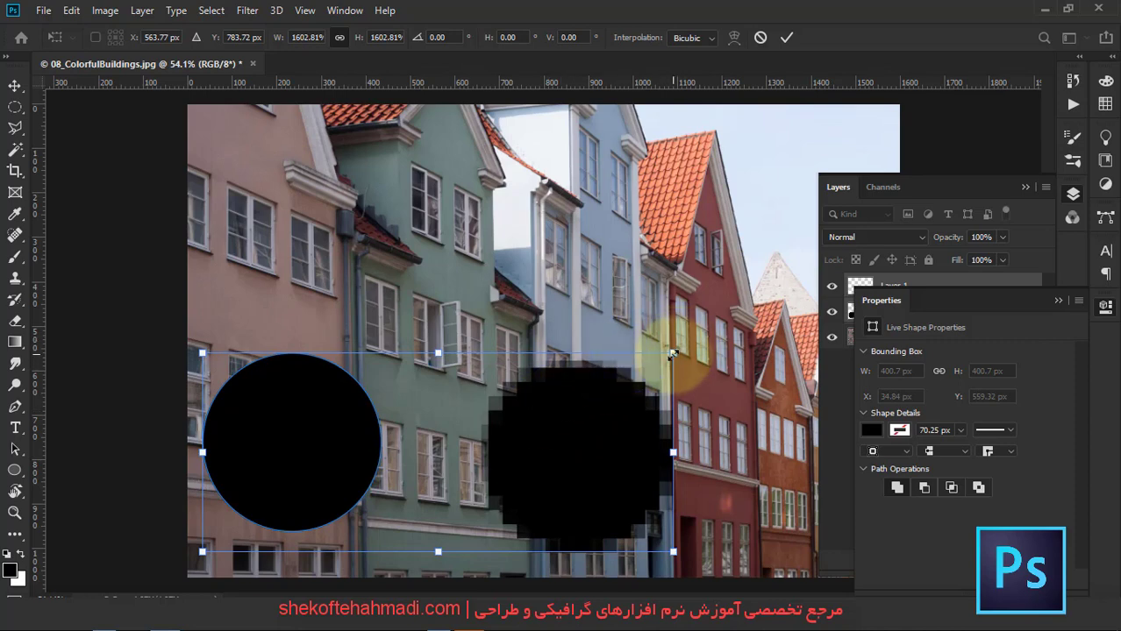
pyautogui.moveTo(673, 353); pyautogui.dragTo(794, 229)
pyautogui.moveTo(681, 476); pyautogui.dragTo(693, 373)
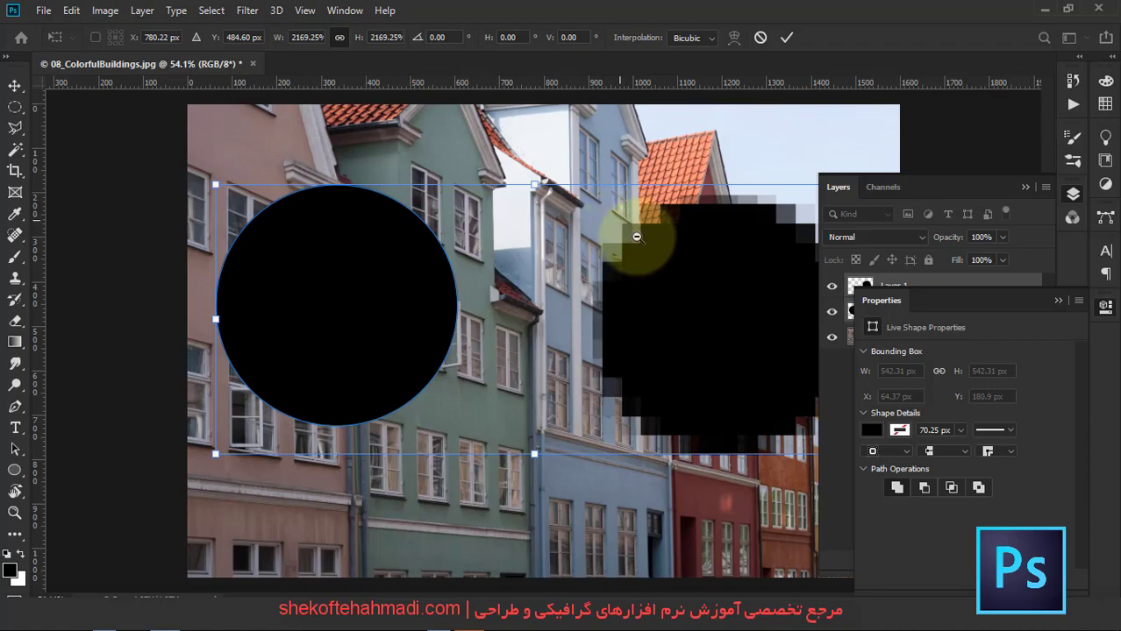
# Inspect the pixel dot's stepped edge up close, then commit the 2169% Free Transform
pyautogui.scroll(5, 623, 223)
pyautogui.scroll(1, 526, 306)
pyautogui.scroll(2, 613, 300)
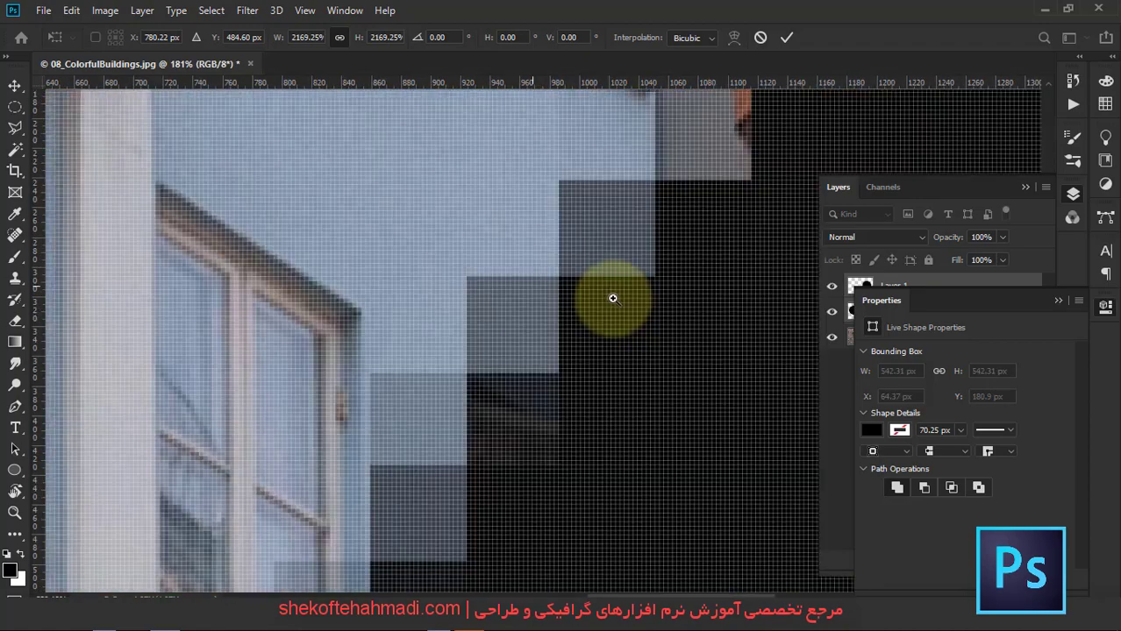
pyautogui.scroll(2, 628, 310)
pyautogui.scroll(2, 641, 314)
pyautogui.scroll(3, 641, 314)
pyautogui.scroll(3, 570, 290)
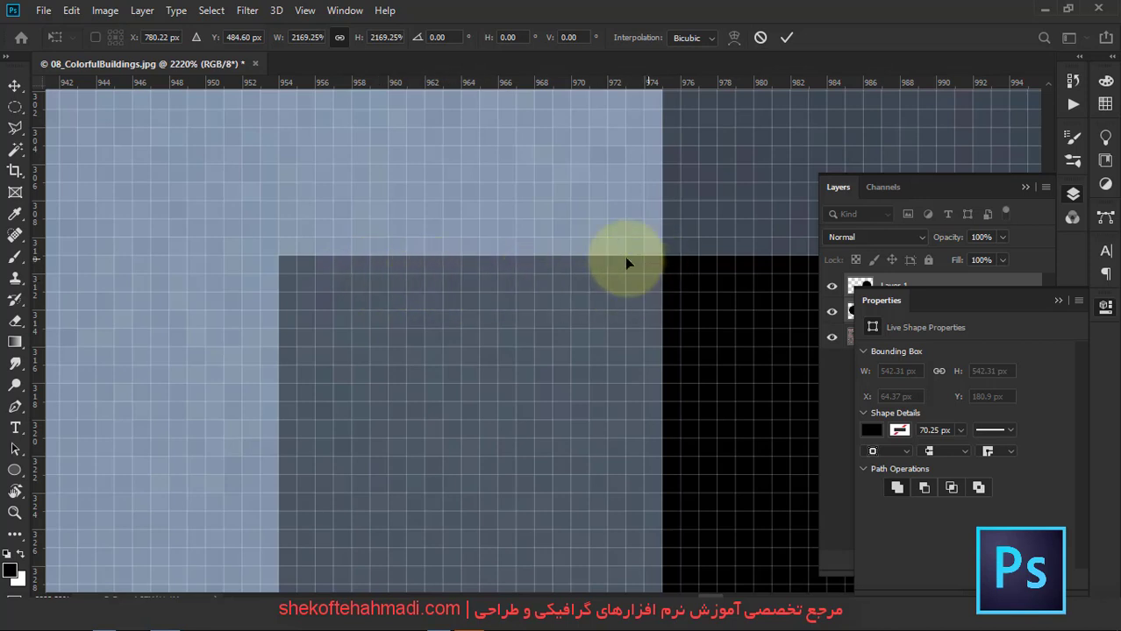
pyautogui.keyDown('alt'); pyautogui.scroll(-2, 312, 442); pyautogui.keyUp('alt')
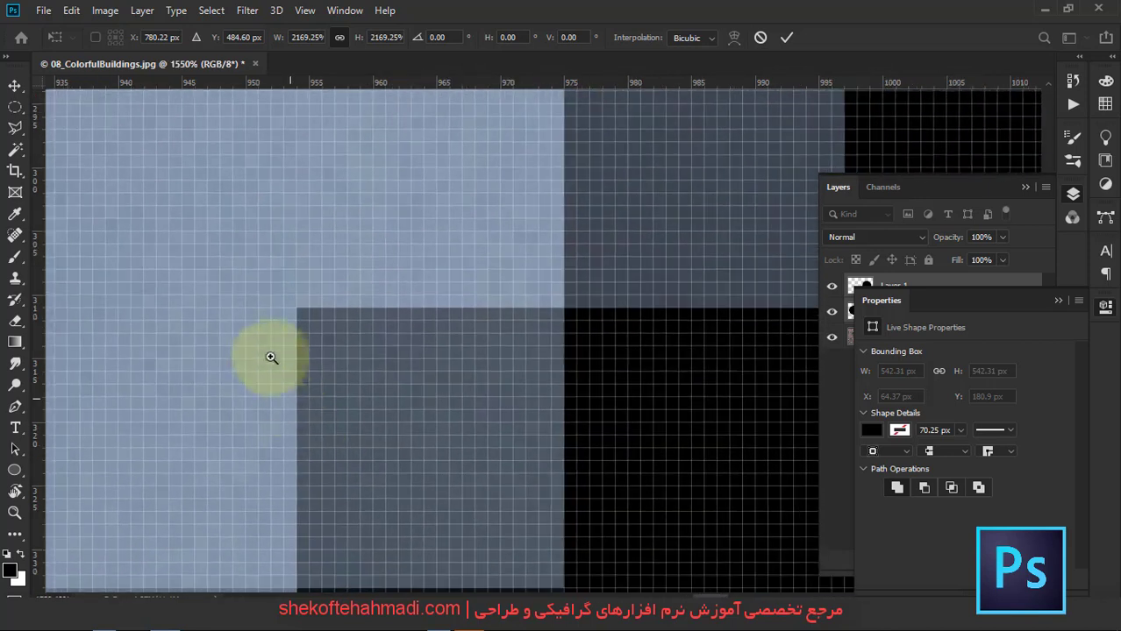
pyautogui.keyDown('alt'); pyautogui.scroll(-1, 218, 514); pyautogui.keyUp('alt')
pyautogui.keyDown('alt'); pyautogui.scroll(-1, 217, 518); pyautogui.keyUp('alt')
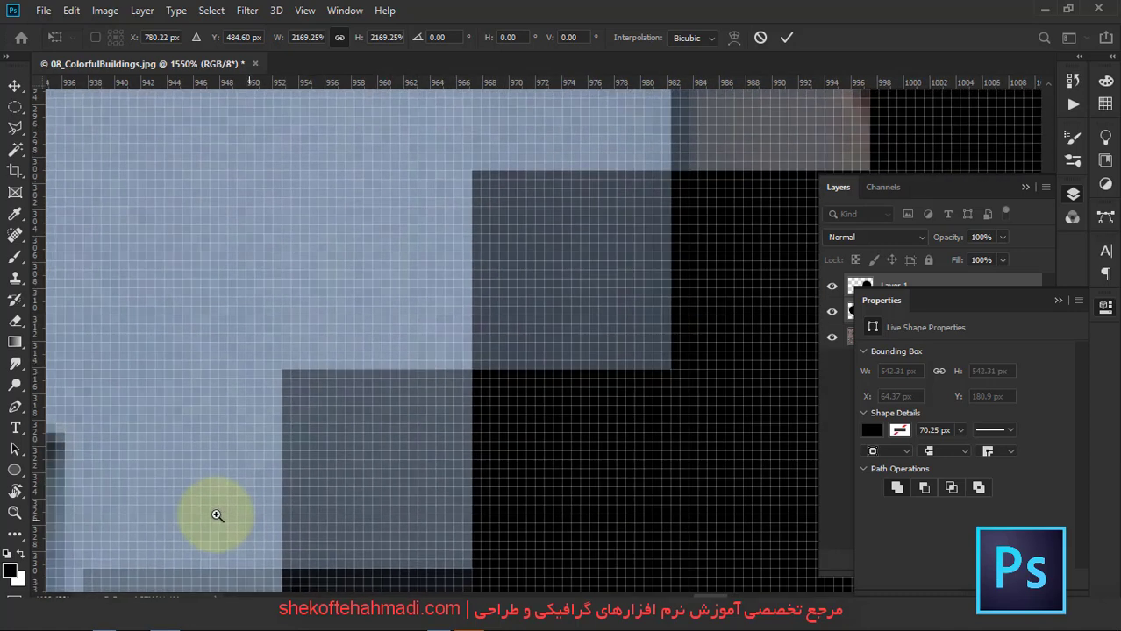
pyautogui.keyDown('alt'); pyautogui.scroll(3, 228, 516); pyautogui.keyUp('alt')
pyautogui.keyDown('alt'); pyautogui.scroll(-1, 228, 516); pyautogui.keyUp('alt')
pyautogui.moveTo(322, 400); pyautogui.dragTo(323, 320)
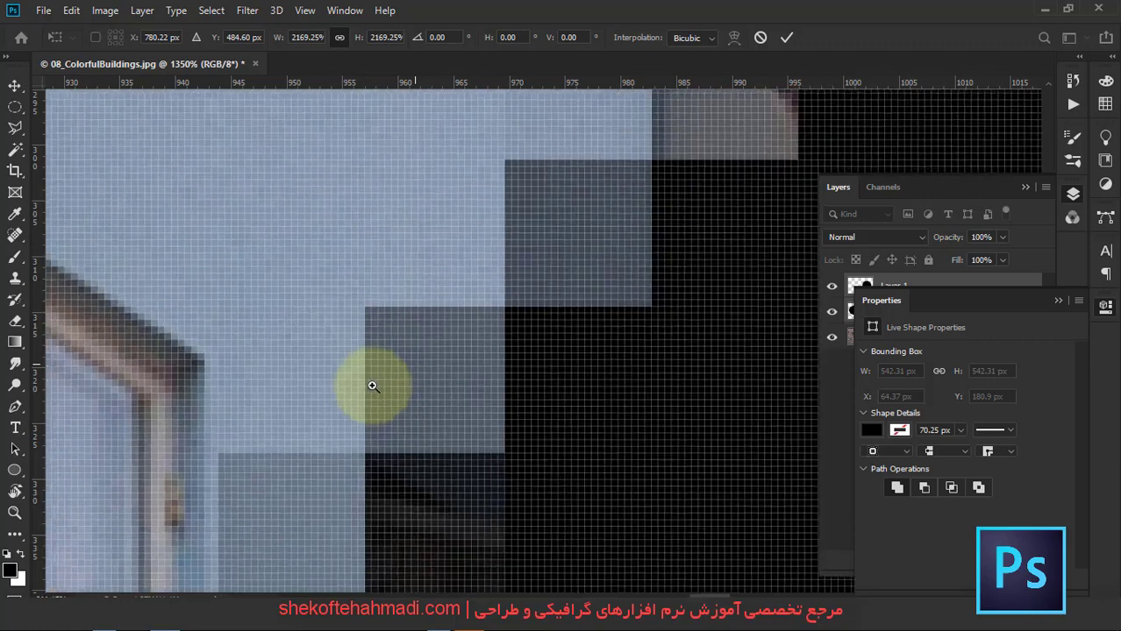
pyautogui.keyDown('alt'); pyautogui.scroll(-5, 433, 371); pyautogui.keyUp('alt')
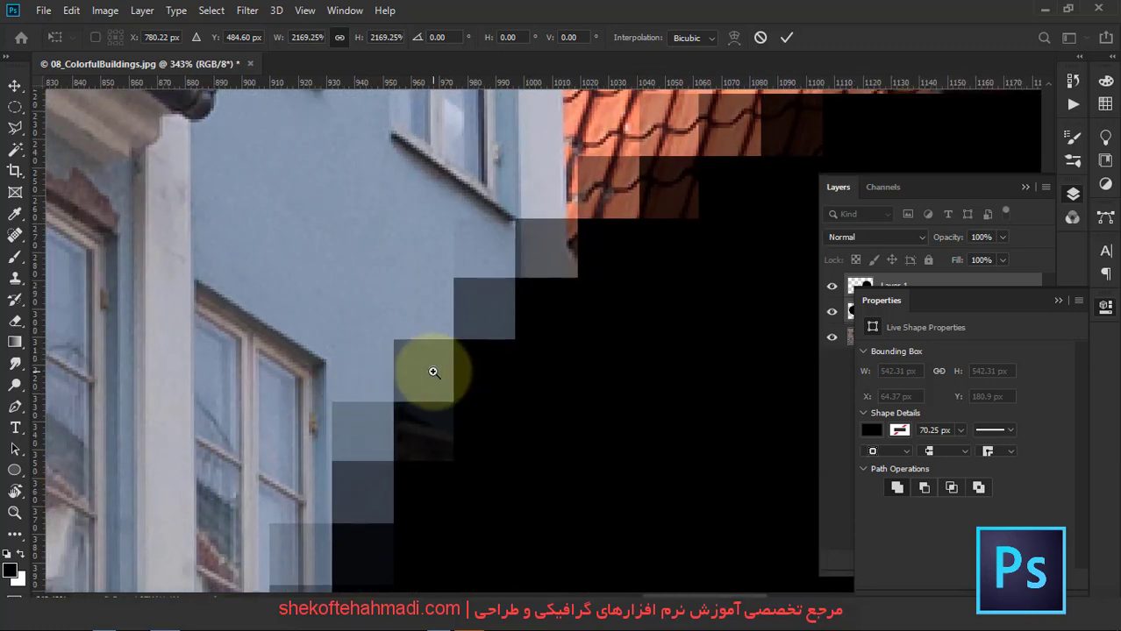
pyautogui.press('Return')
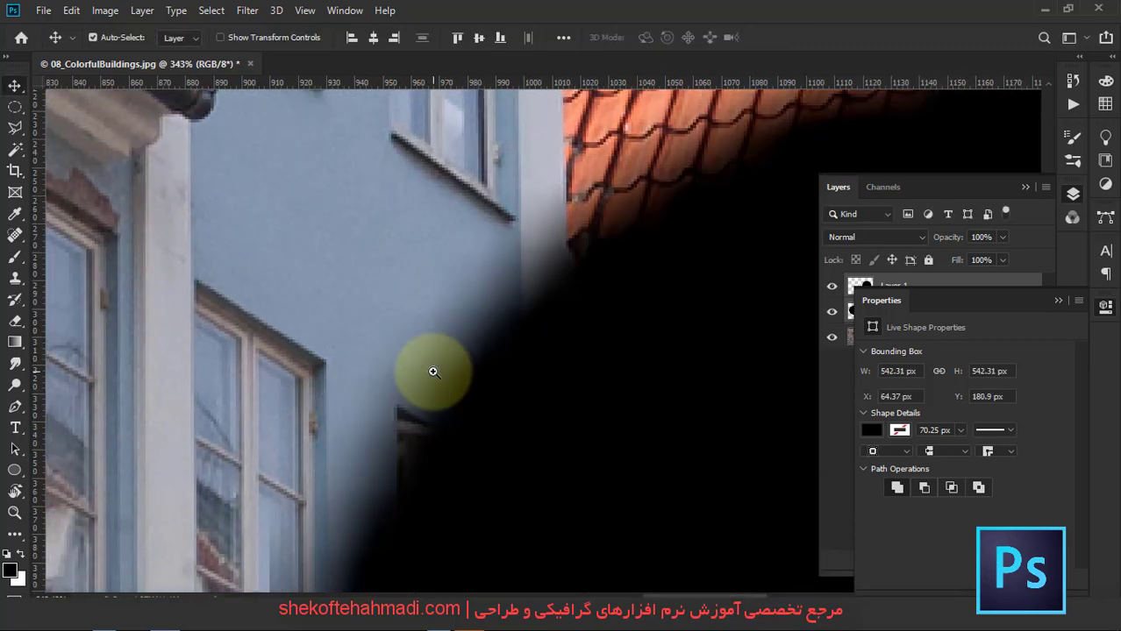
# Move the sharp vector circle against the blurred one, to 421.37, 247.9 px
pyautogui.keyDown('alt'); pyautogui.scroll(10, 433, 372); pyautogui.keyUp('alt')
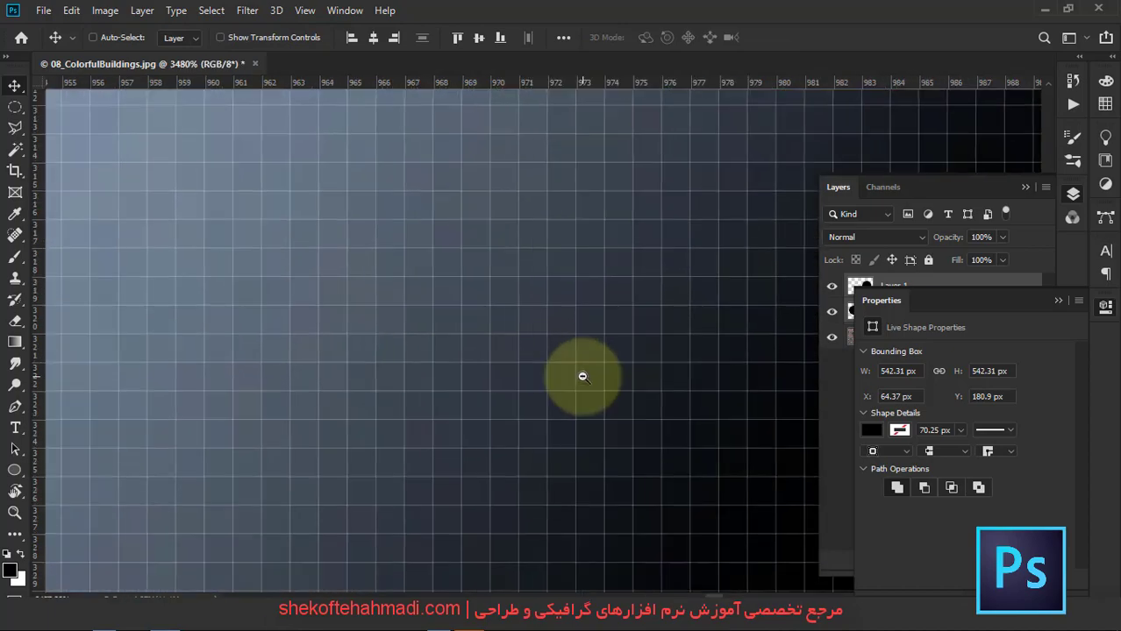
pyautogui.keyDown('alt'); pyautogui.scroll(-7, 471, 396); pyautogui.keyUp('alt')
pyautogui.keyDown('alt'); pyautogui.scroll(-6, 400, 413); pyautogui.keyUp('alt')
pyautogui.keyDown('alt'); pyautogui.scroll(-4, 357, 426); pyautogui.keyUp('alt')
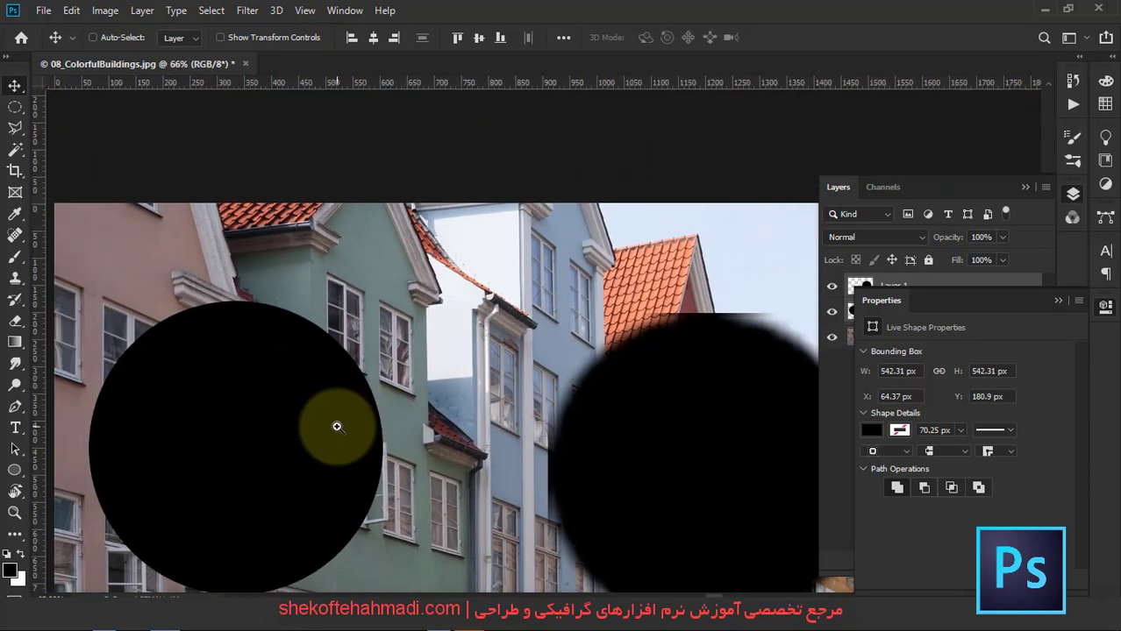
pyautogui.keyDown('alt'); pyautogui.scroll(-2, 489, 424); pyautogui.keyUp('alt')
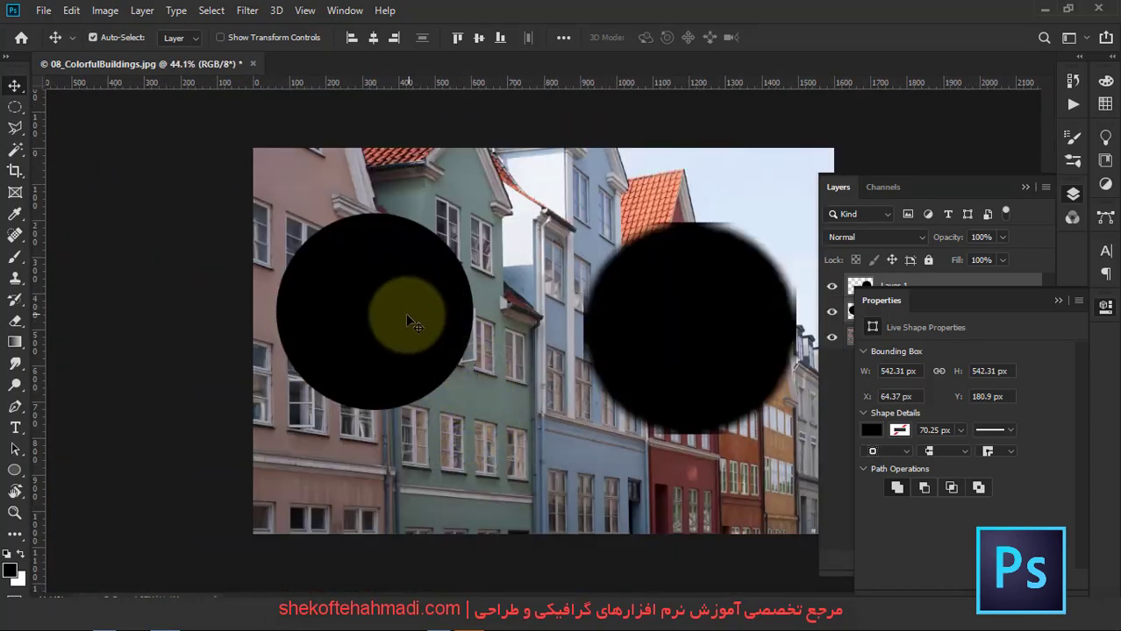
pyautogui.moveTo(407, 318)
pyautogui.mouseDown()
pyautogui.moveTo(457, 351)
pyautogui.moveTo(439, 327)
pyautogui.moveTo(561, 363)
pyautogui.mouseUp()
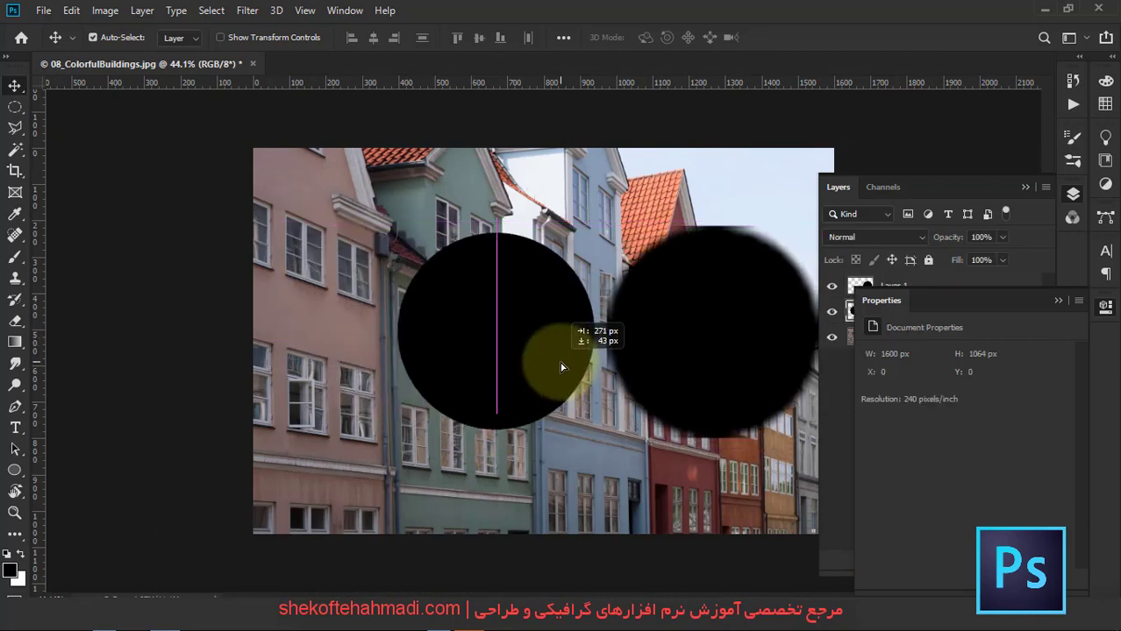
pyautogui.keyDown('alt'); pyautogui.scroll(-2, 605, 342); pyautogui.keyUp('alt')
pyautogui.keyDown('alt'); pyautogui.scroll(2, 625, 353); pyautogui.keyUp('alt')
pyautogui.keyDown('alt'); pyautogui.scroll(5, 676, 358); pyautogui.keyUp('alt')
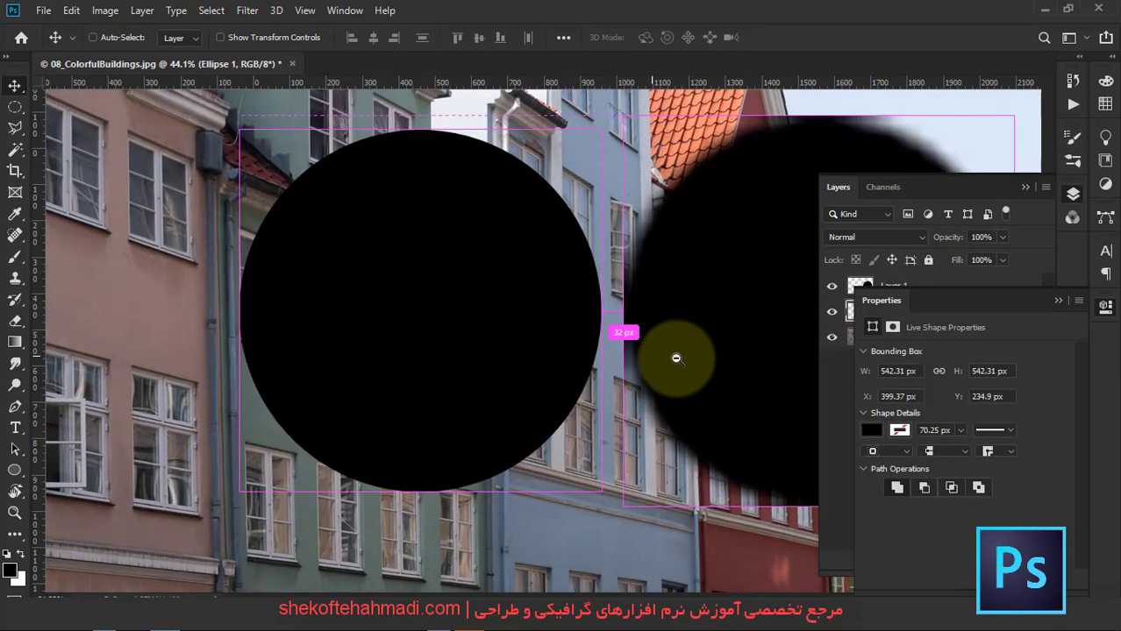
pyautogui.moveTo(675, 357); pyautogui.dragTo(467, 337)
pyautogui.keyDown('alt'); pyautogui.scroll(3, 614, 321); pyautogui.keyUp('alt')
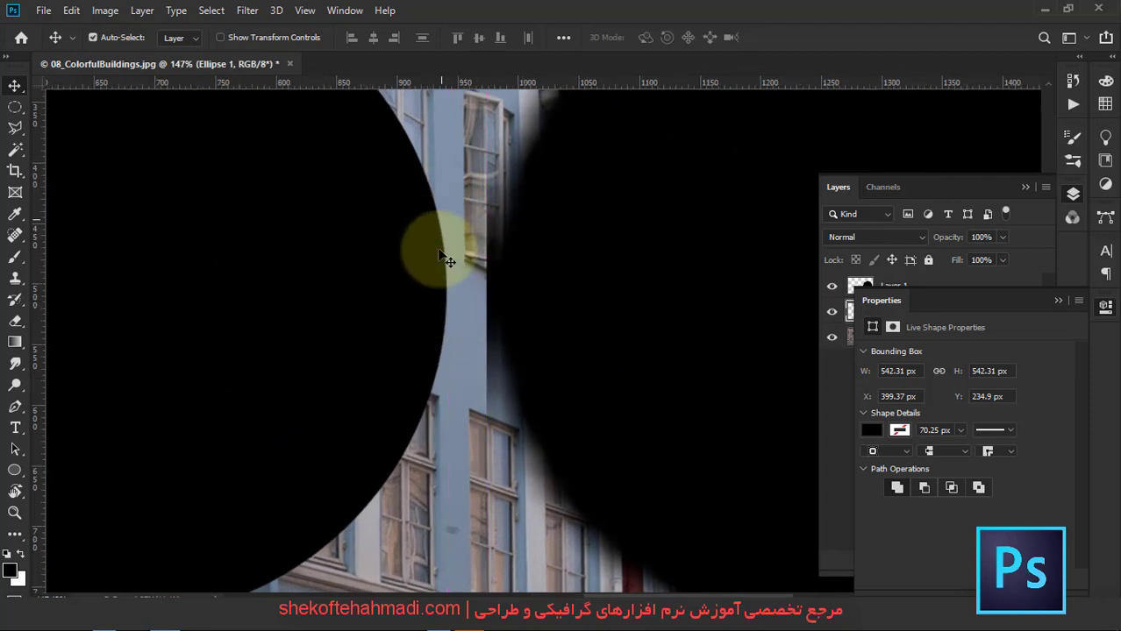
pyautogui.moveTo(430, 289); pyautogui.dragTo(458, 310)
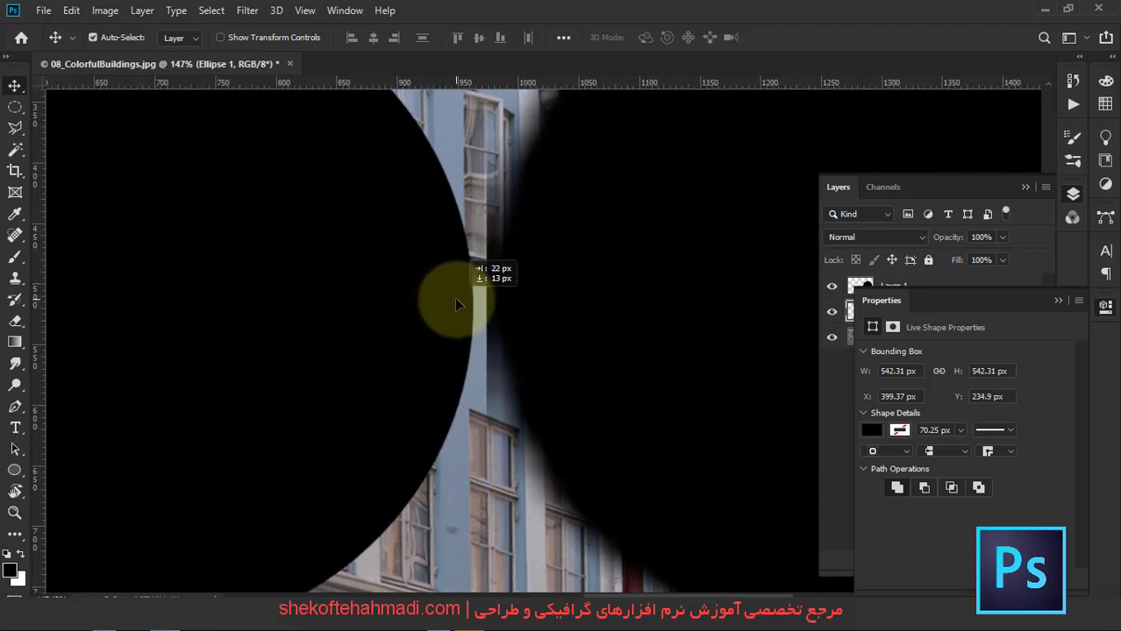
# Add Layer 1 to the selection and start Free Transform on both circles
pyautogui.keyDown('shift'); pyautogui.click(550, 285); pyautogui.keyUp('shift')
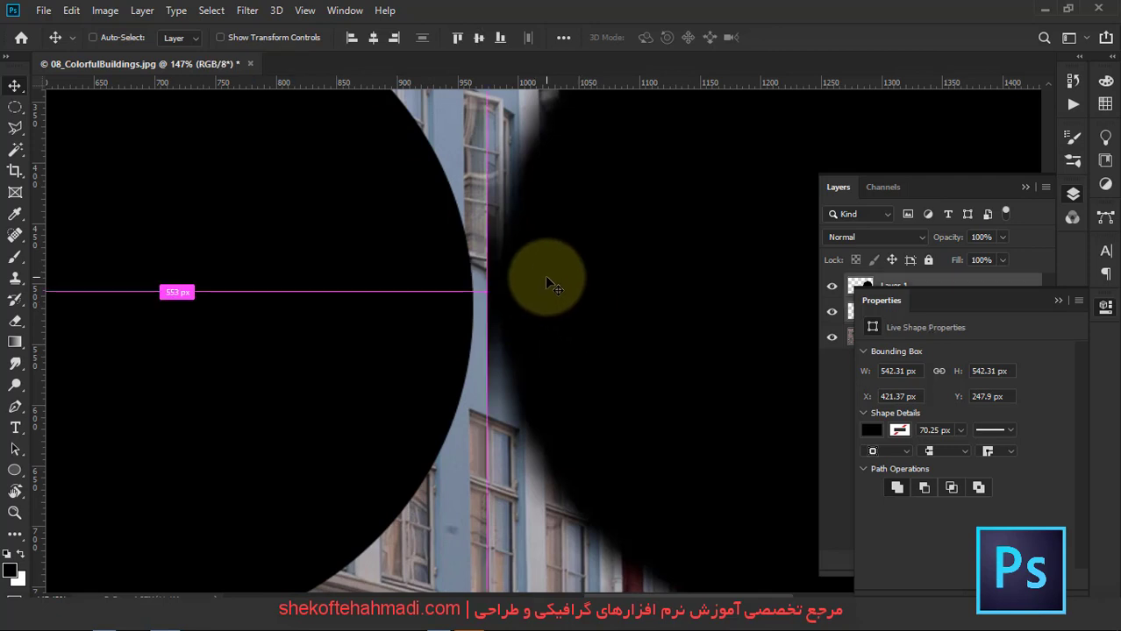
pyautogui.hotkey('ctrl', 't')
pyautogui.hotkey('ctrl', '0')
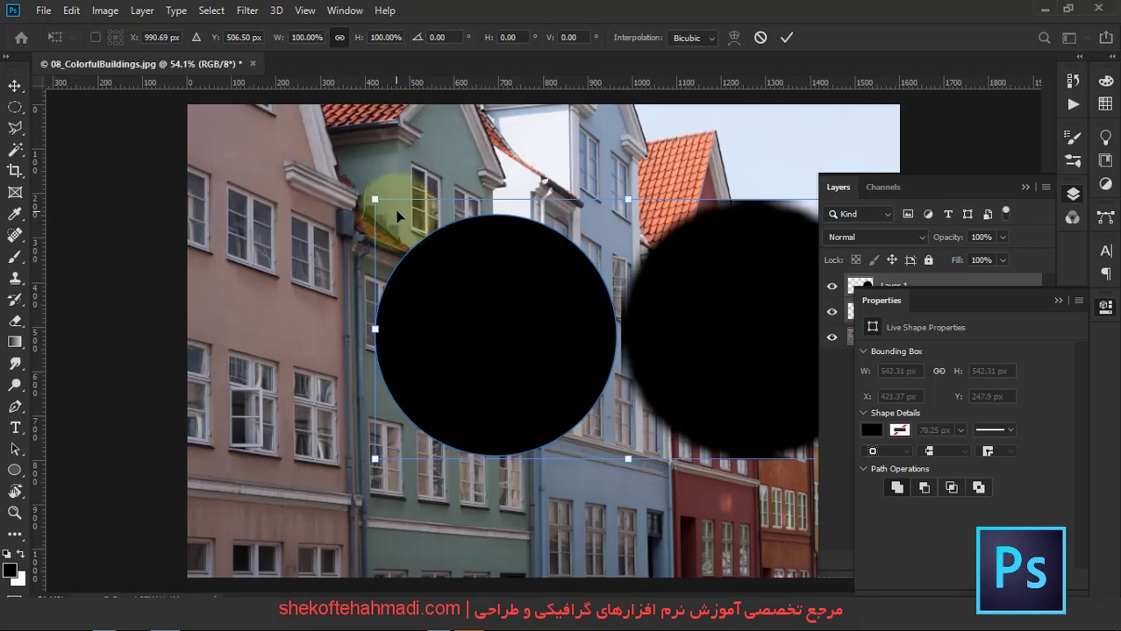
# Scale both circles down to about 47% and place them on the blue building's facade
pyautogui.moveTo(374, 201); pyautogui.dragTo(592, 392)
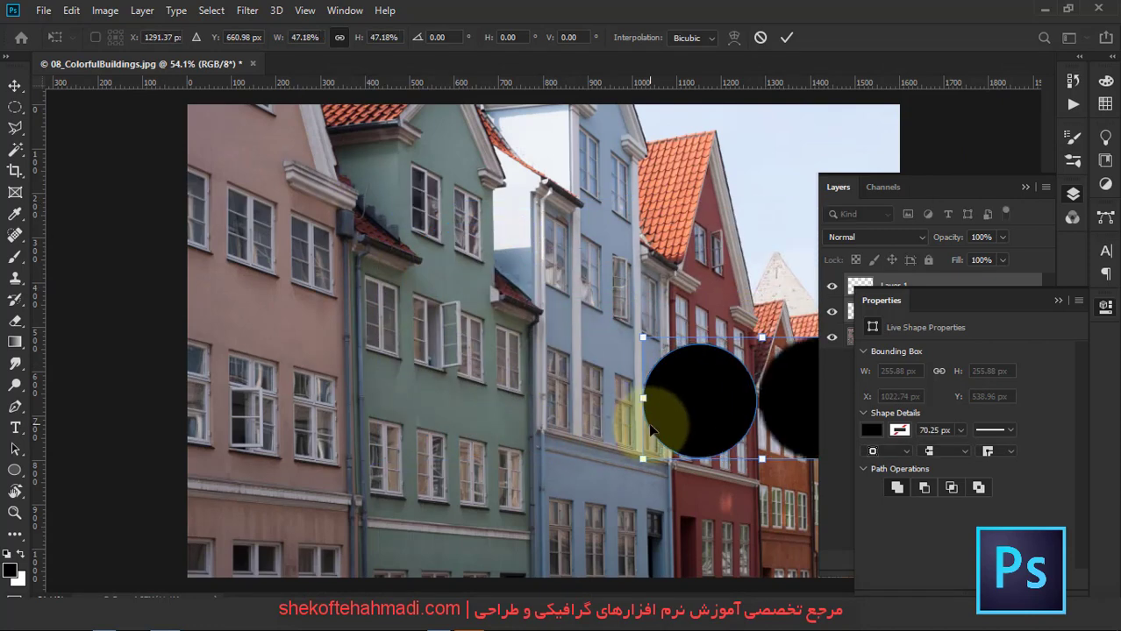
pyautogui.moveTo(666, 395); pyautogui.dragTo(421, 360)
pyautogui.moveTo(375, 288)
pyautogui.mouseDown()
pyautogui.moveTo(603, 412)
pyautogui.moveTo(670, 437)
pyautogui.moveTo(795, 456)
pyautogui.moveTo(445, 423)
pyautogui.mouseUp()
pyautogui.press('Return')
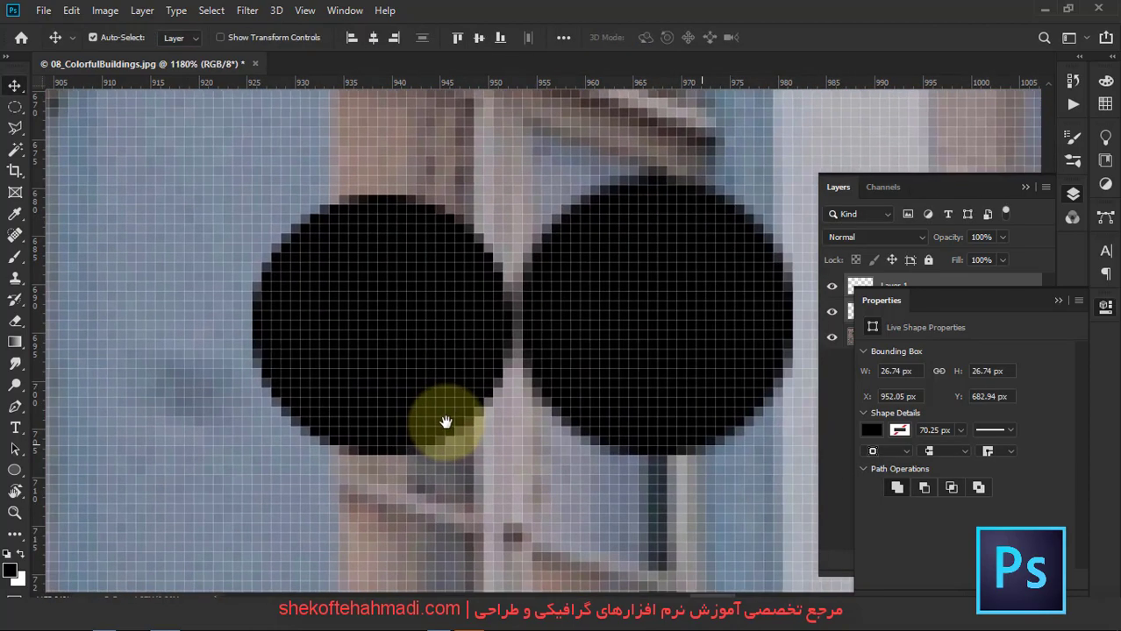
# Move Layer 1's dot right so it sits 10 px from the ellipse
pyautogui.moveTo(537, 401); pyautogui.dragTo(488, 414)
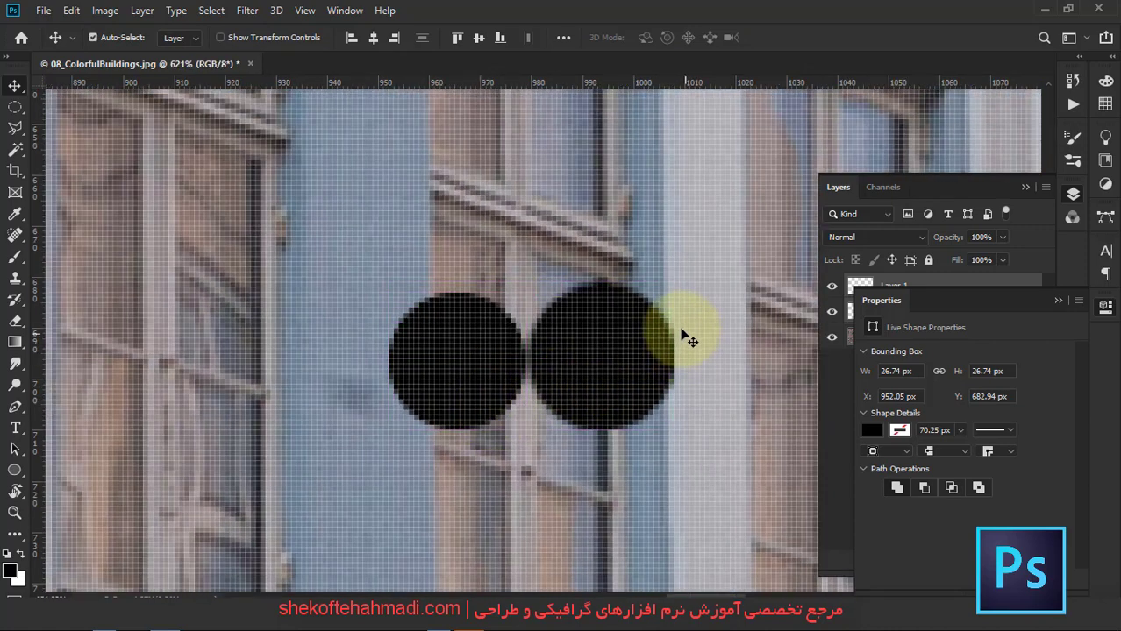
pyautogui.moveTo(603, 373); pyautogui.dragTo(653, 375)
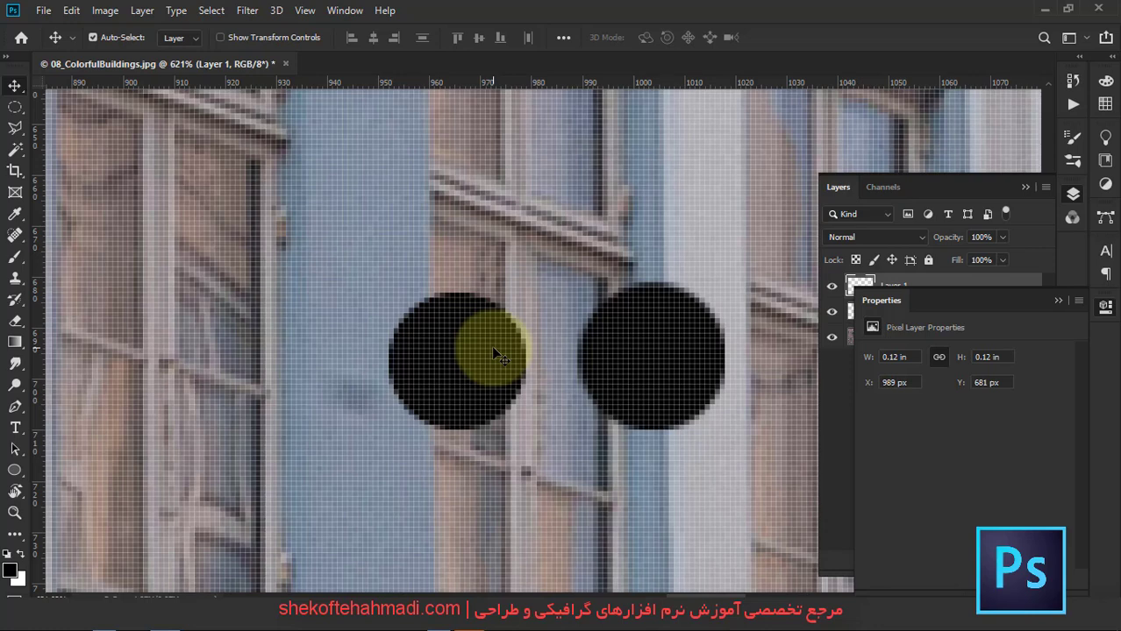
pyautogui.press('ctrl')
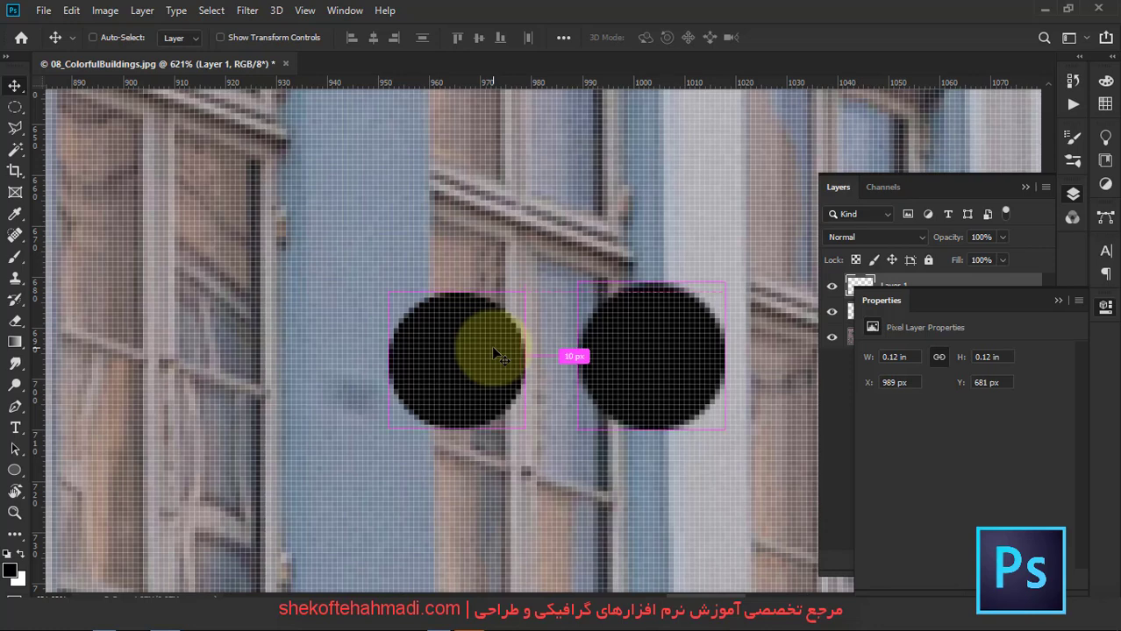
# Fit the whole photo in view, collapse Properties, and select both Ellipse 1 and Layer 1
pyautogui.hotkey('ctrl', '0')
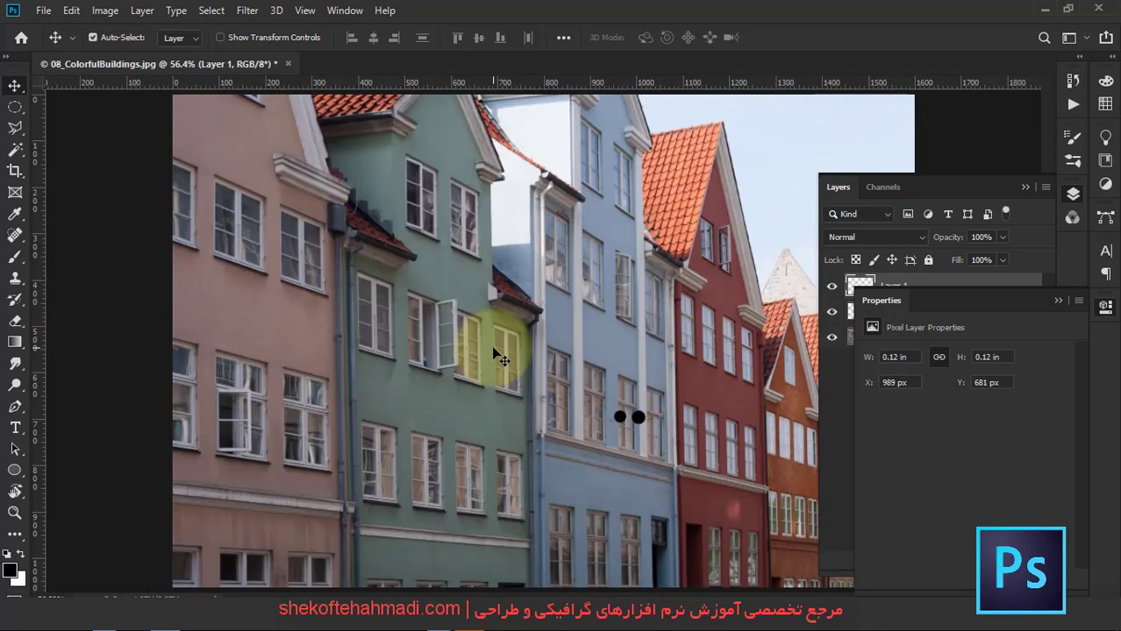
pyautogui.click(1106, 310)
pyautogui.keyDown('shift'); pyautogui.click(981, 317); pyautogui.keyUp('shift')
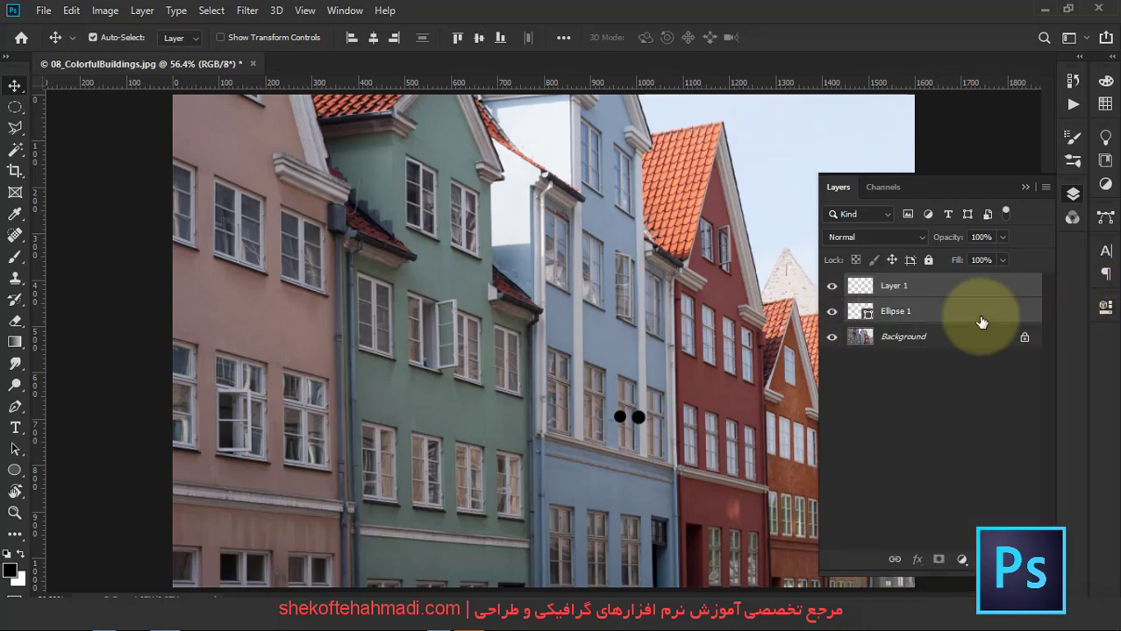
# Delete both dot layers and switch to a fuller screen mode
pyautogui.press('Delete')
pyautogui.press('f')
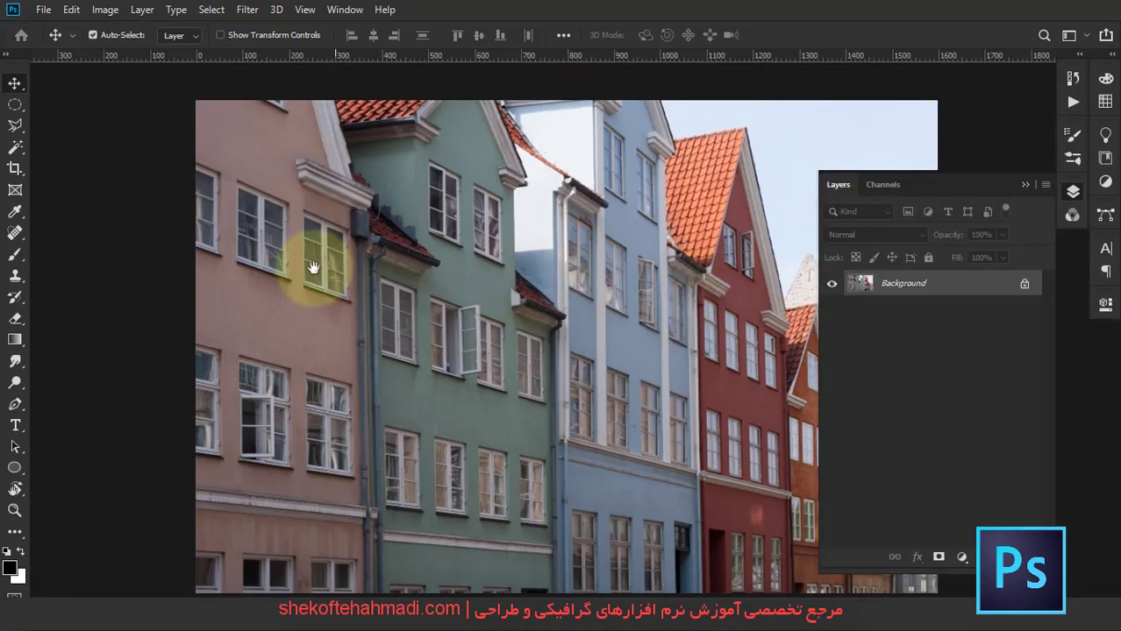
pyautogui.moveTo(312, 250); pyautogui.dragTo(241, 281)
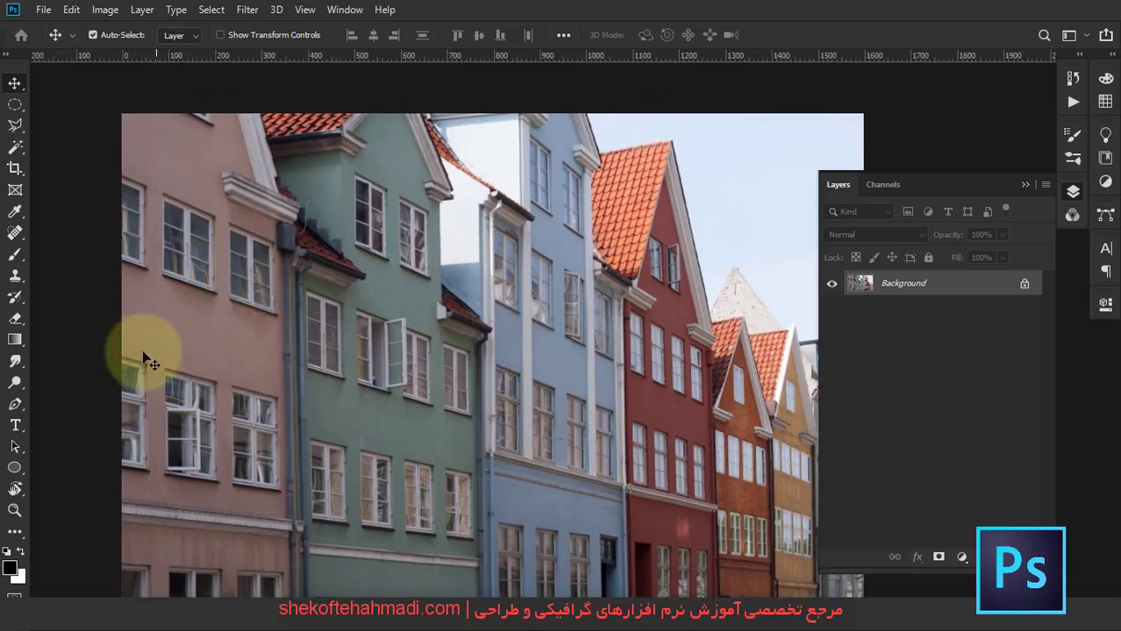
# Set the toolbar to two columns and browse the pen, path selection and shape tool variants
pyautogui.click(23, 406)
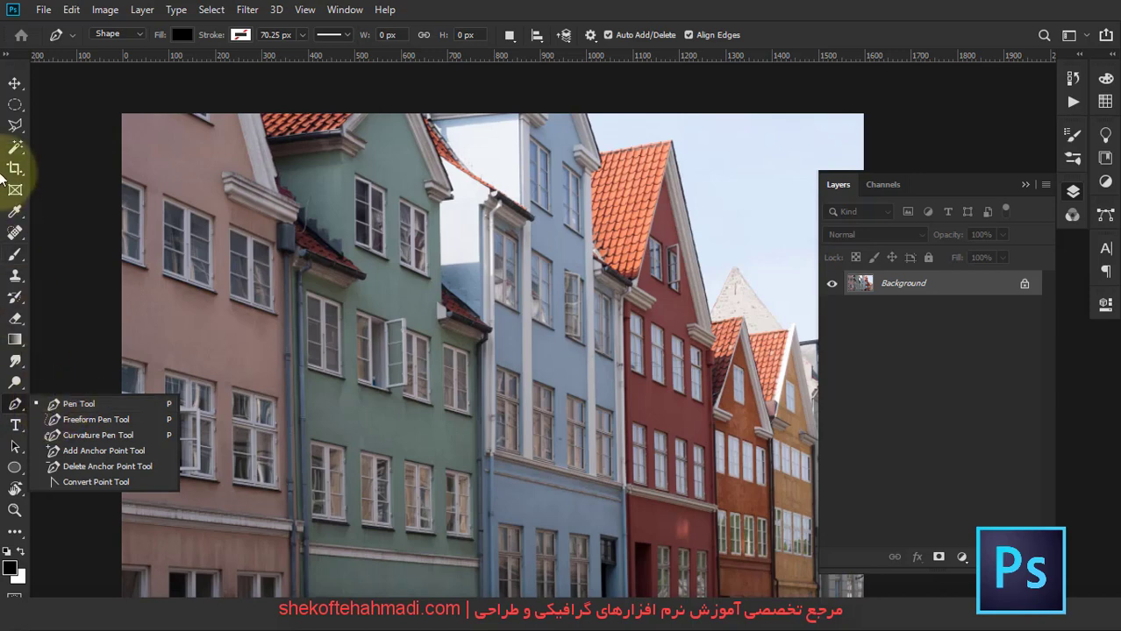
pyautogui.click(9, 56)
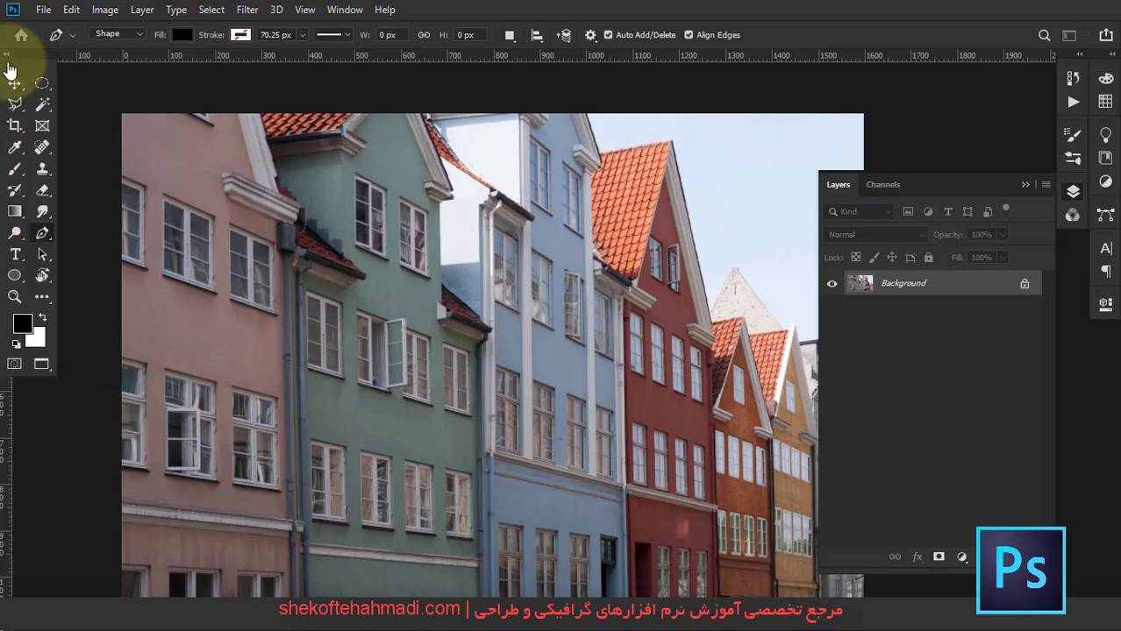
pyautogui.rightClick(42, 234)
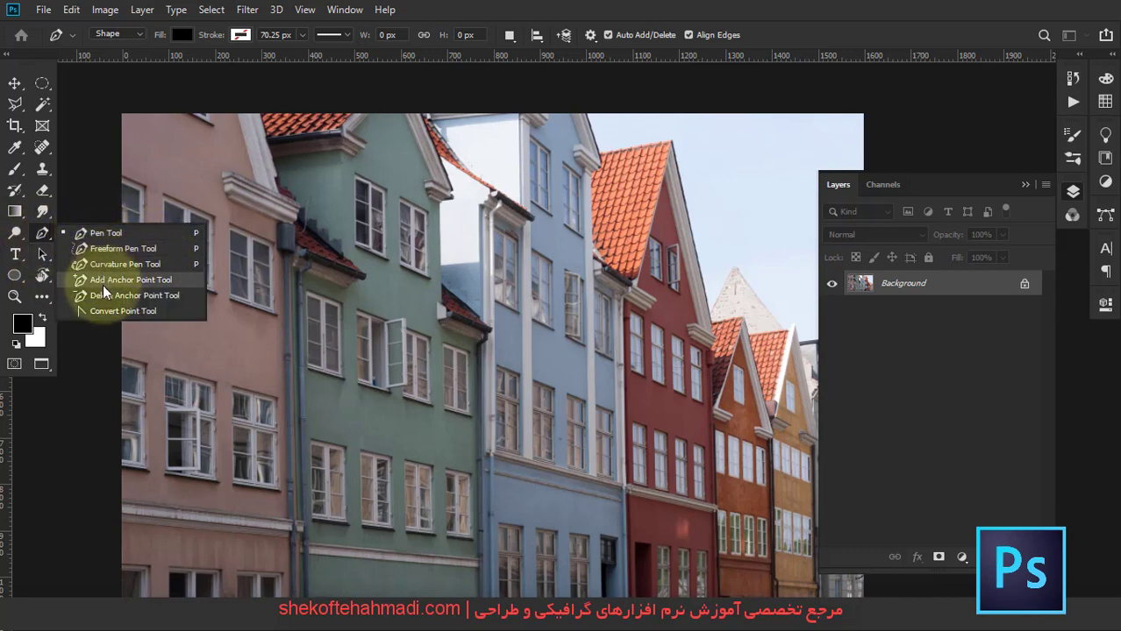
pyautogui.click(38, 252)
pyautogui.rightClick(39, 252)
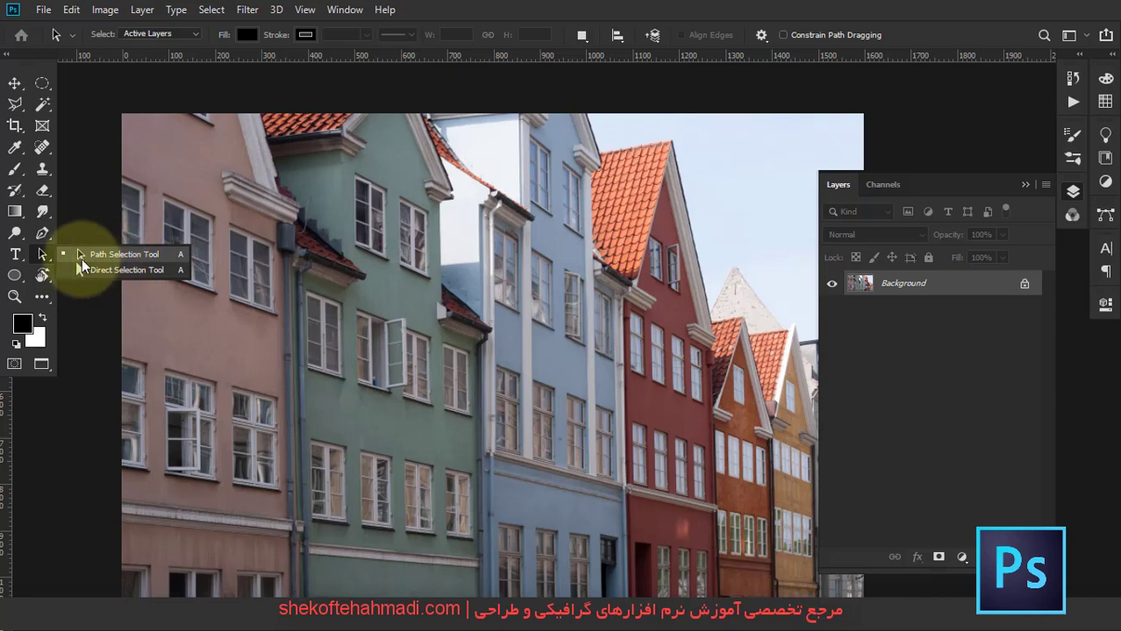
pyautogui.click(14, 277)
pyautogui.rightClick(14, 277)
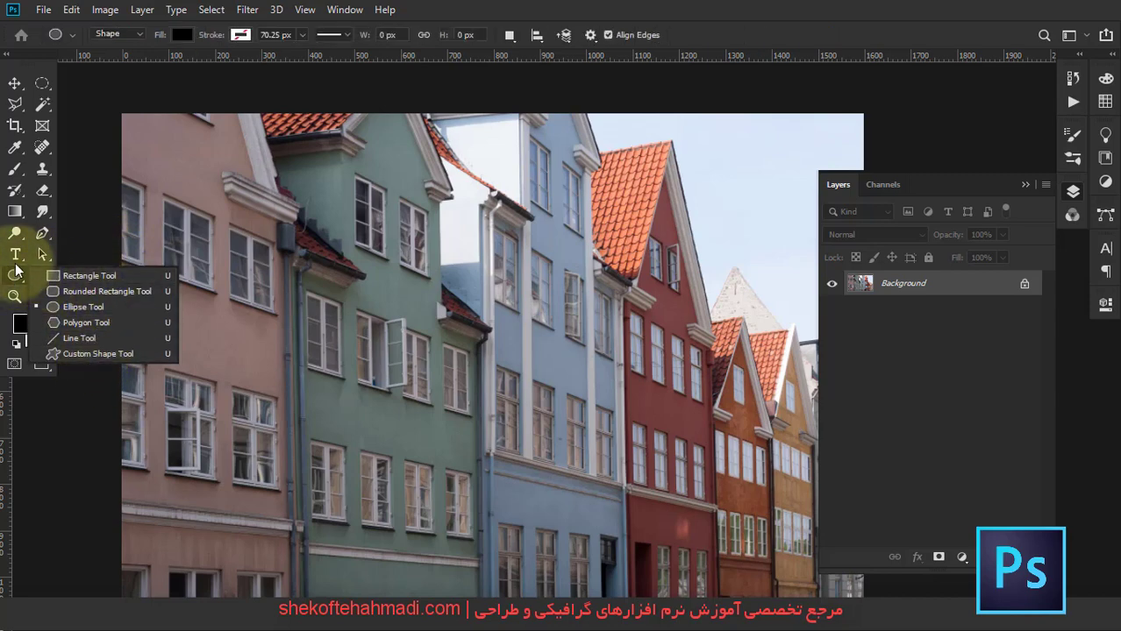
# Dismiss the shape variants list and activate the Pen tool in Shape mode
pyautogui.click(12, 277)
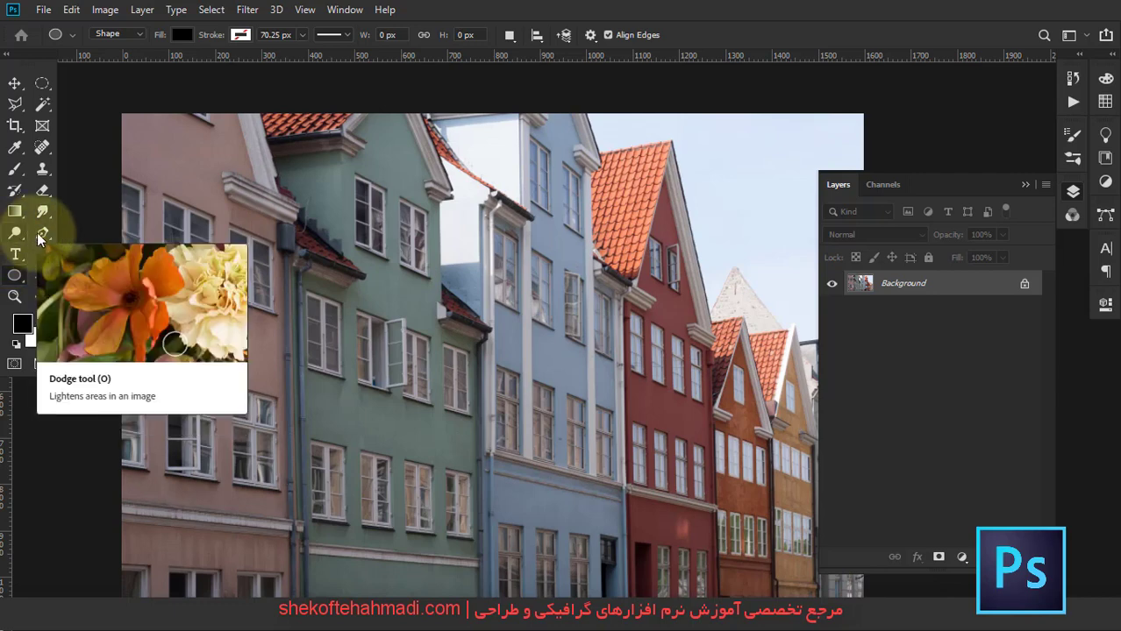
pyautogui.click(42, 235)
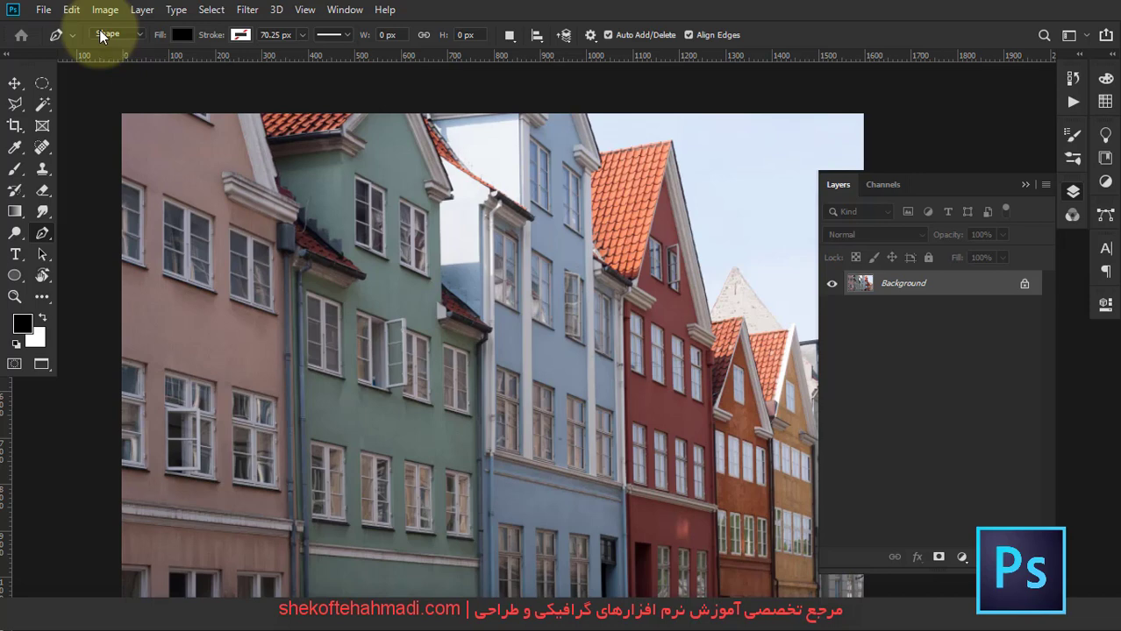
# Confirm the Pen stays in Shape mode and add an empty Layer 1 above Background
pyautogui.click(101, 35)
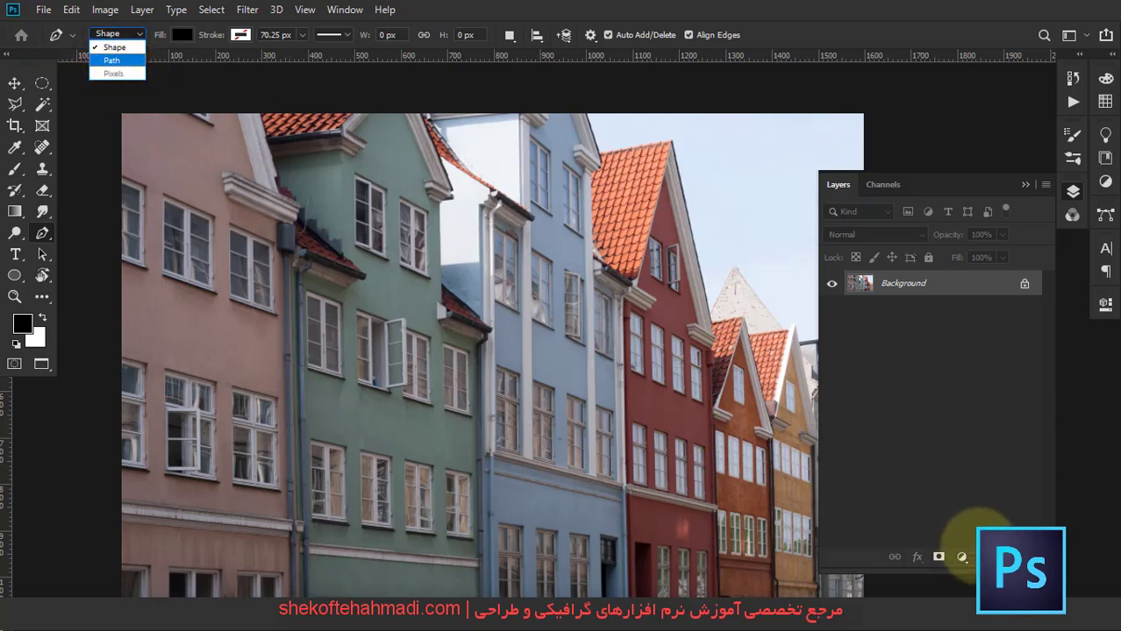
pyautogui.press('Escape')
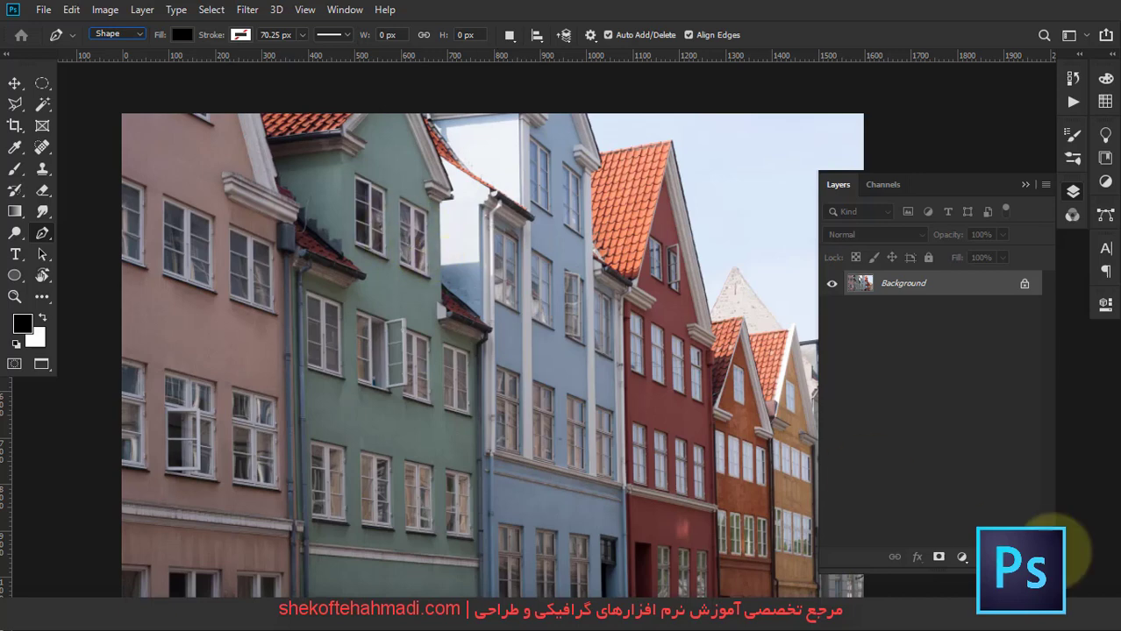
pyautogui.click(1005, 557)
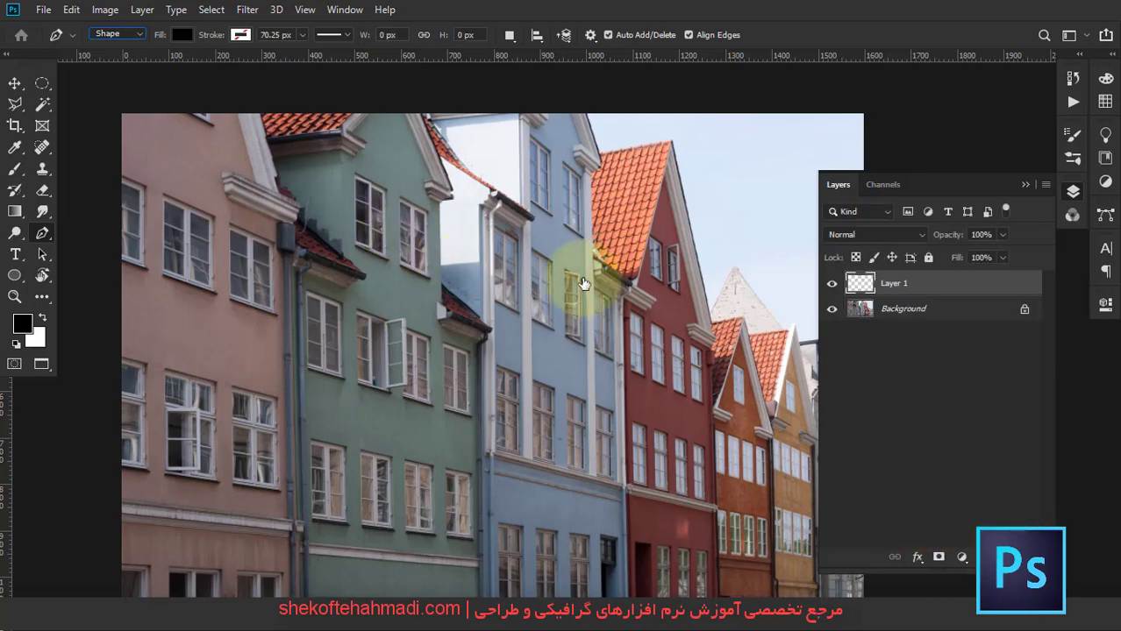
pyautogui.click(101, 35)
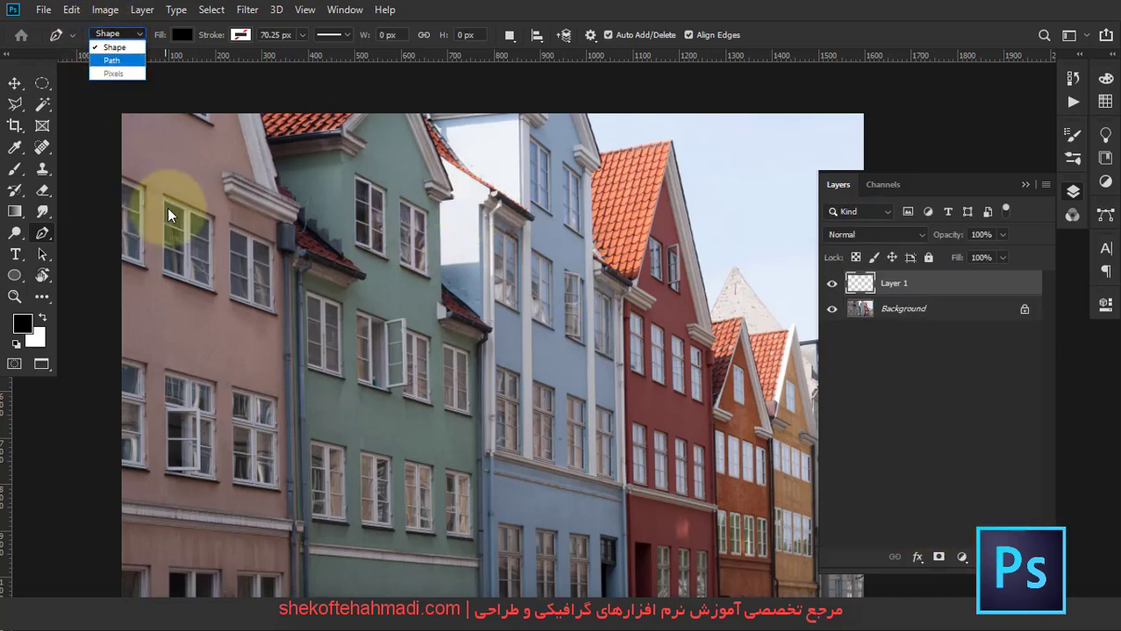
pyautogui.press('Escape')
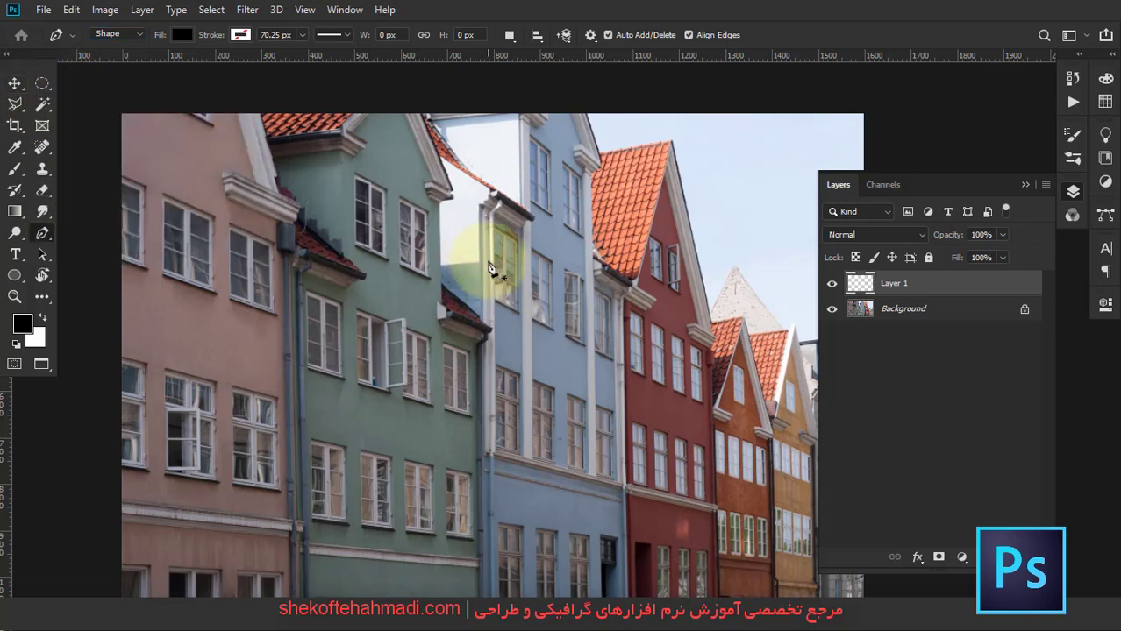
# Fill Layer 1 with solid white, covering the buildings photo
pyautogui.press('v')
pyautogui.hotkey('alt', 'BackSpace')
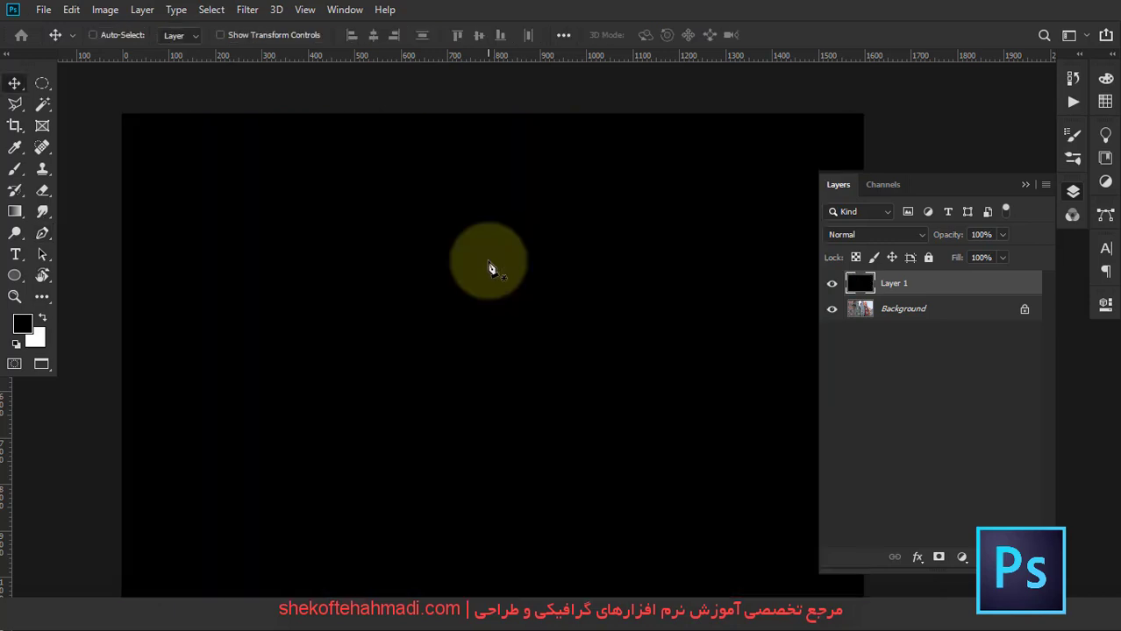
pyautogui.hotkey('ctrl', 'BackSpace')
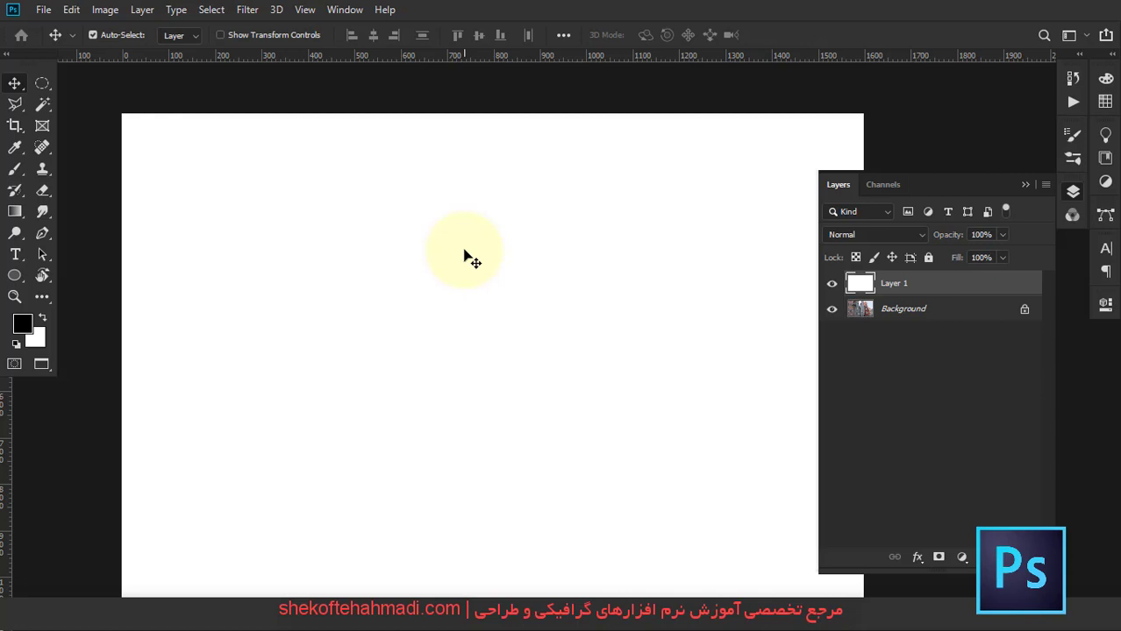
# Switch to the Pen tool and set its drawing mode to Shape
pyautogui.press('p')
pyautogui.click(132, 34)
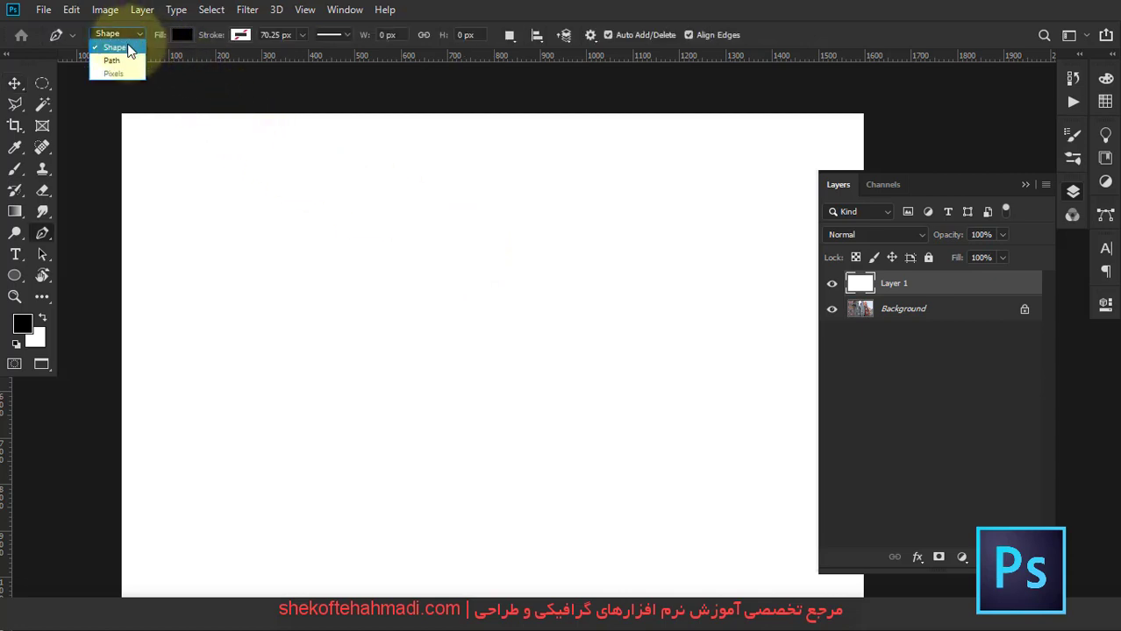
pyautogui.click(220, 195)
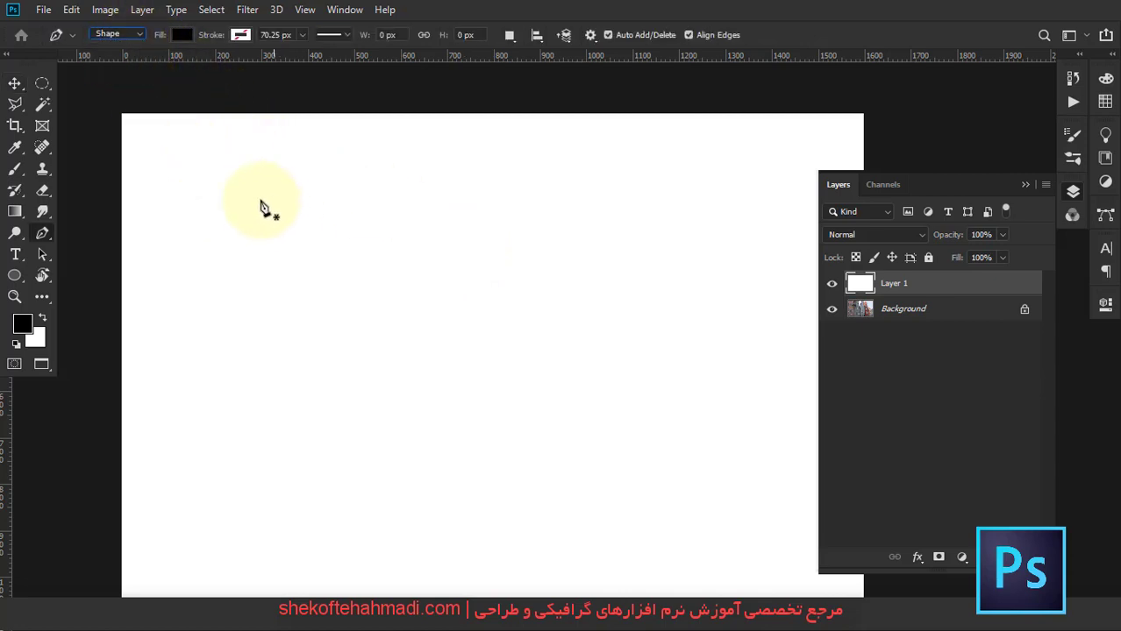
pyautogui.click(125, 33)
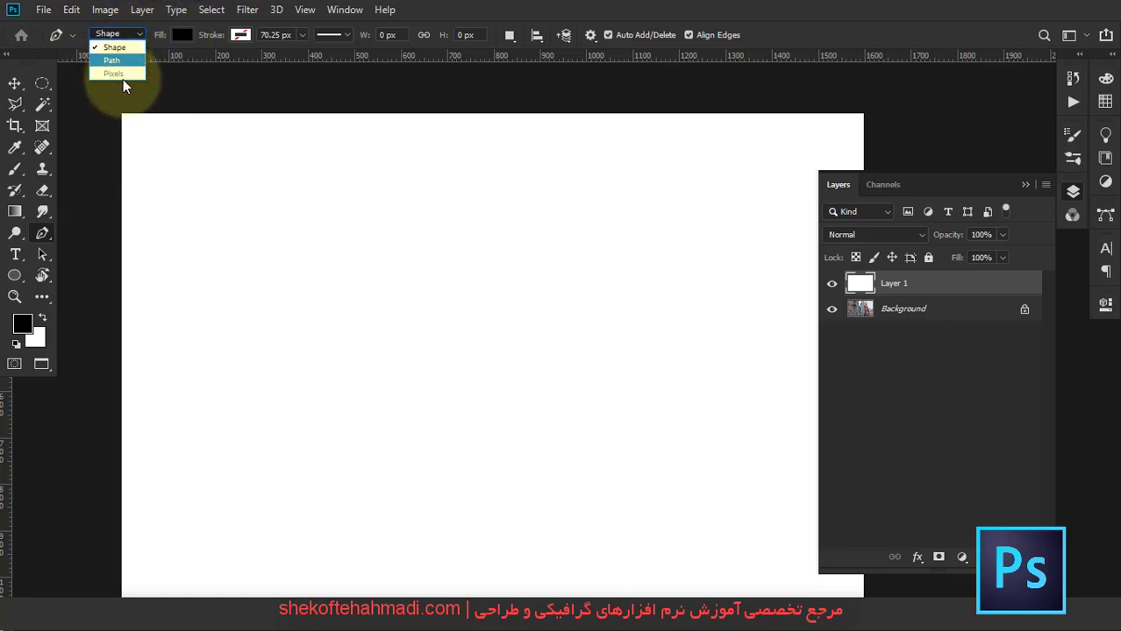
pyautogui.click(42, 238)
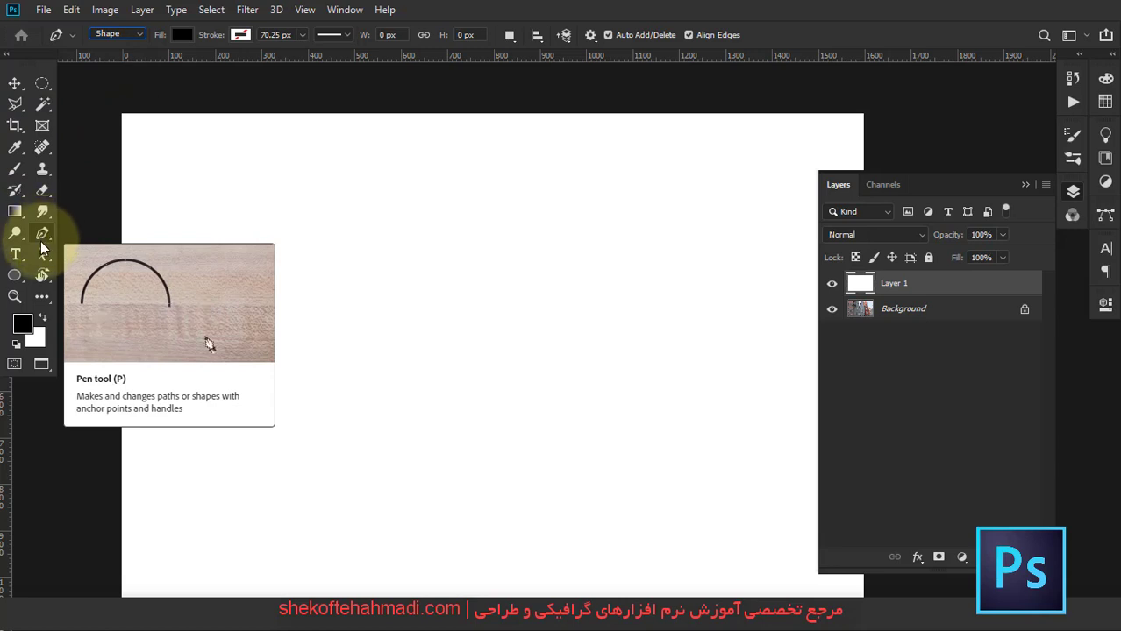
pyautogui.click(112, 33)
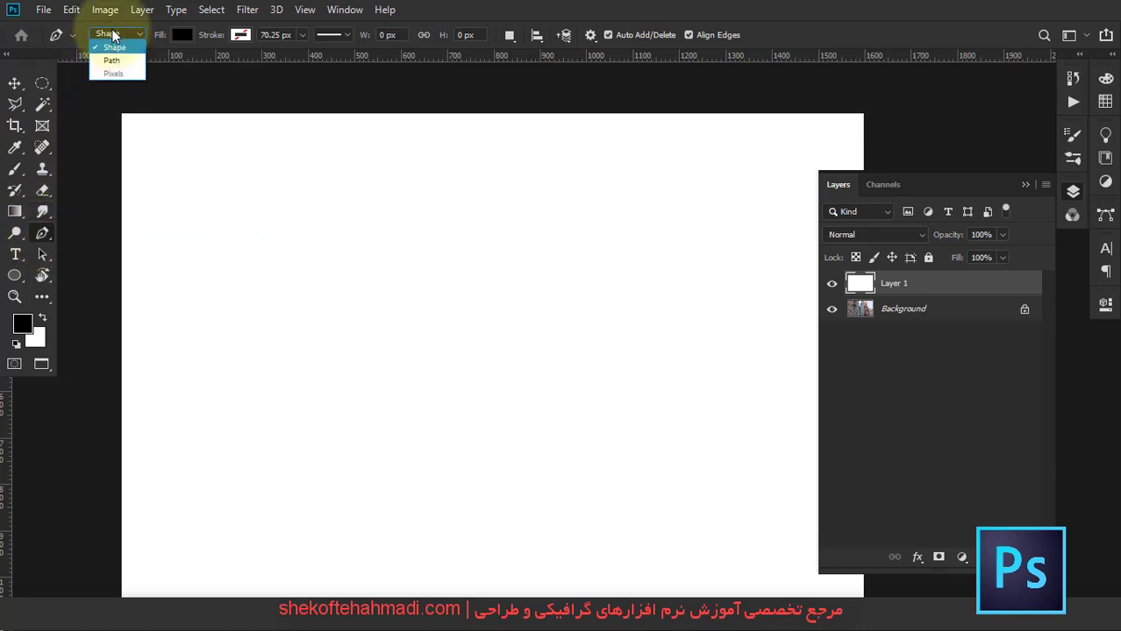
pyautogui.click(118, 49)
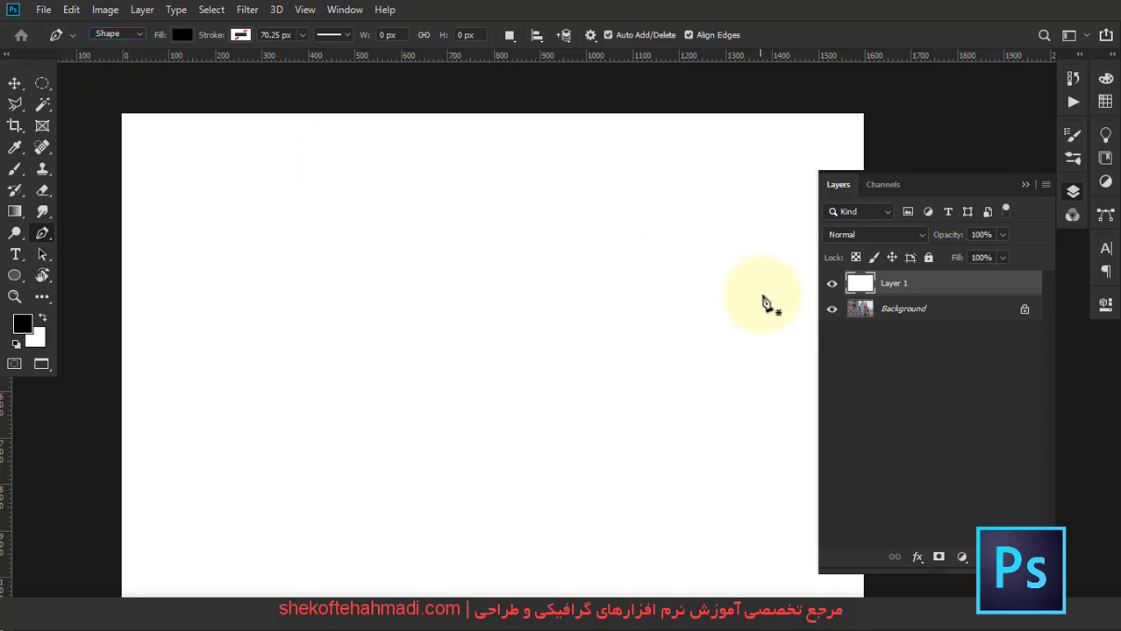
# Hide white Layer 1 and pen a closed four-cornered black shape of about 514 × 364 px
pyautogui.click(831, 283)
pyautogui.click(276, 276)
pyautogui.click(283, 431)
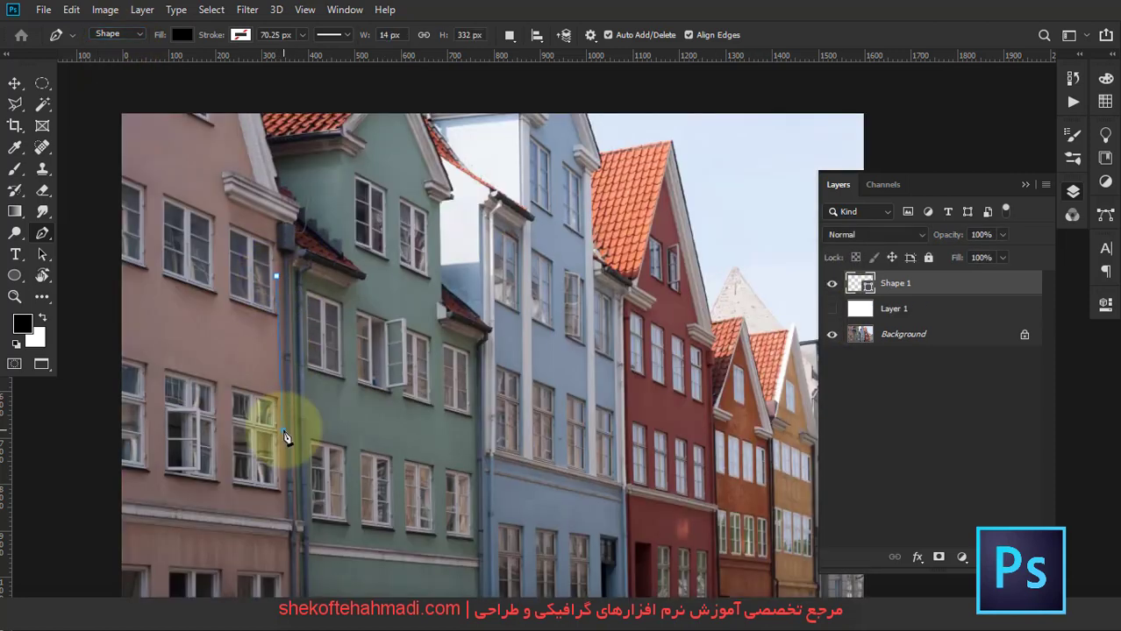
pyautogui.click(487, 444)
pyautogui.click(514, 332)
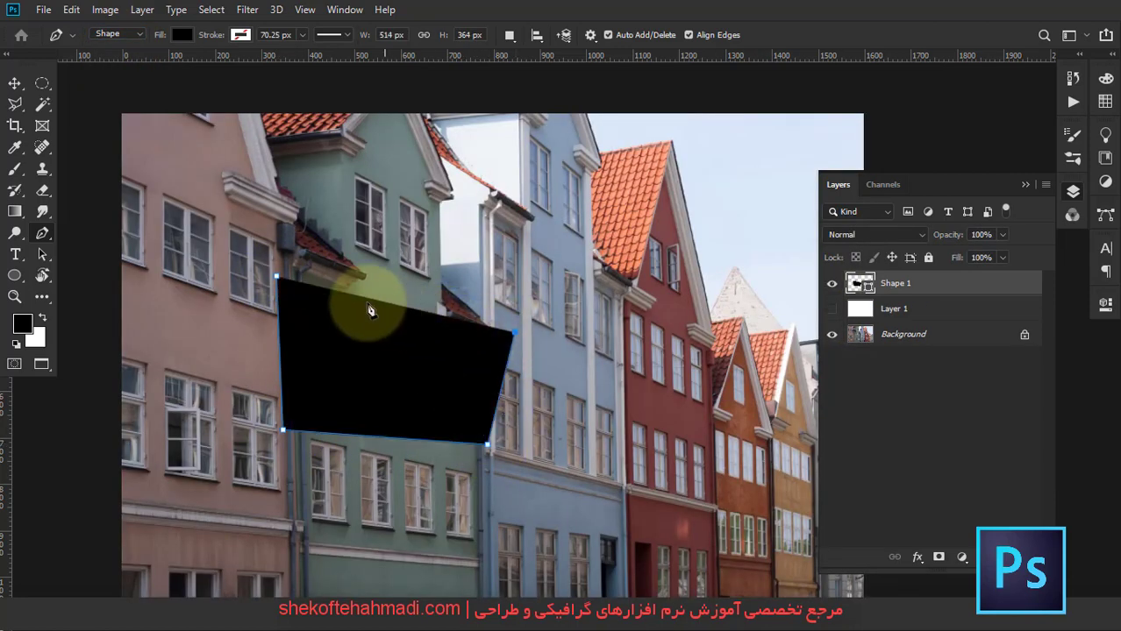
pyautogui.click(277, 276)
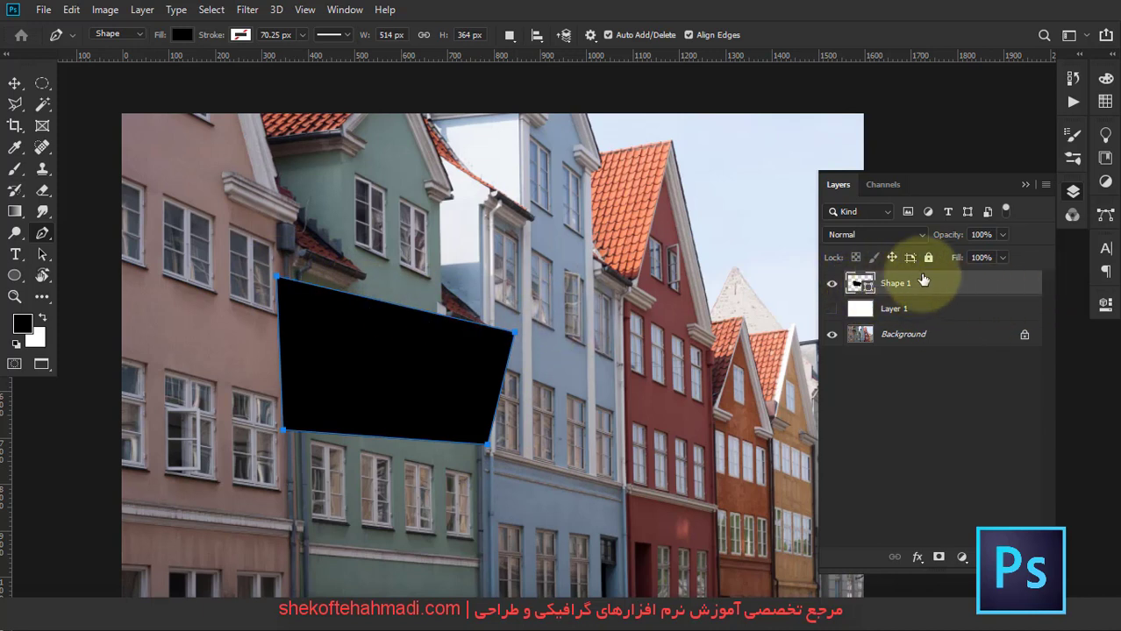
# Choose the medium thumbnail size in the Layers panel's Panel Options
pyautogui.click(1045, 186)
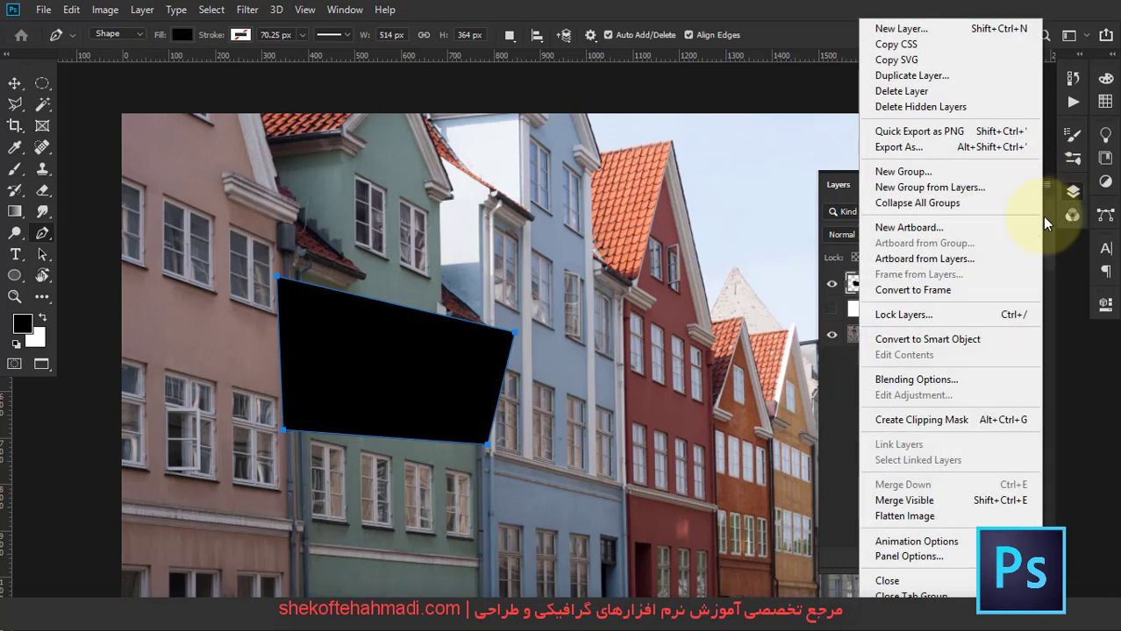
pyautogui.click(951, 556)
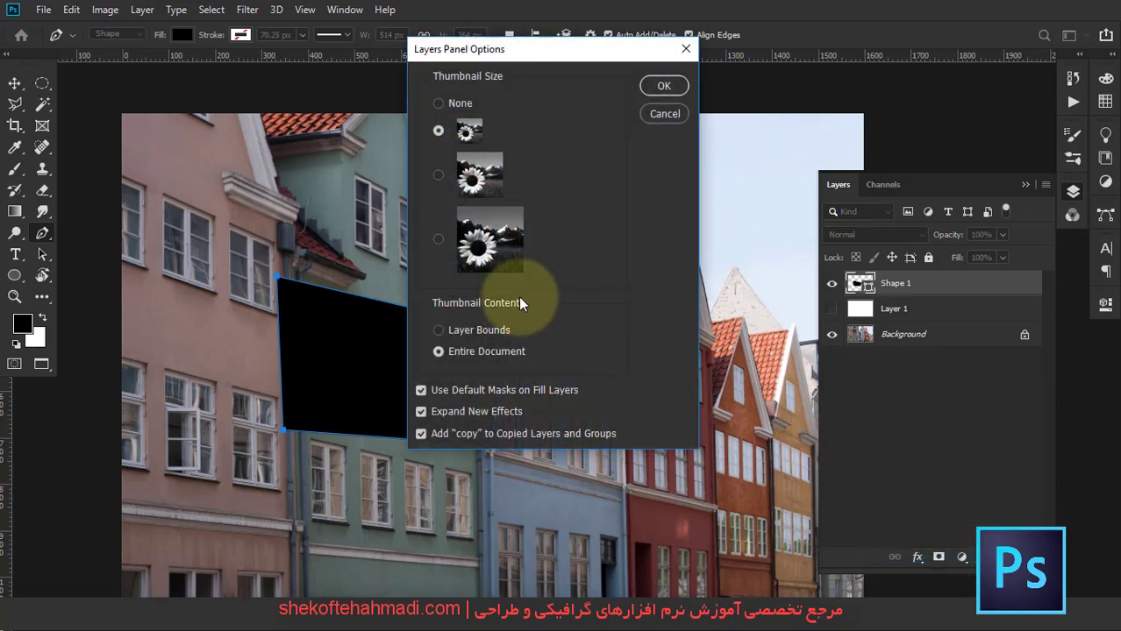
pyautogui.click(479, 190)
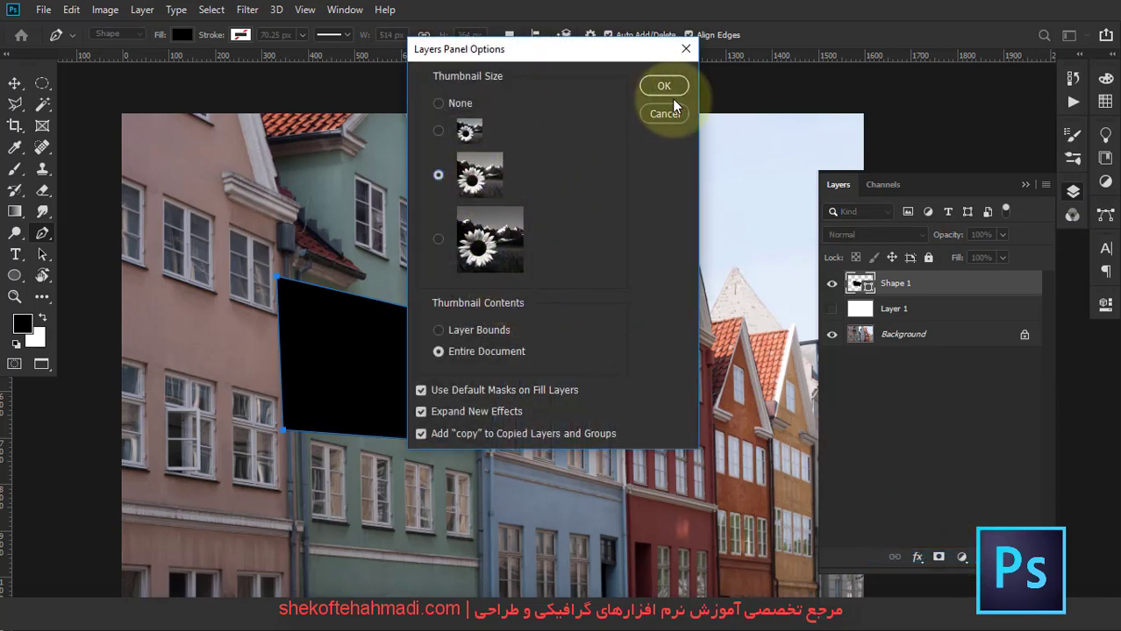
pyautogui.click(672, 91)
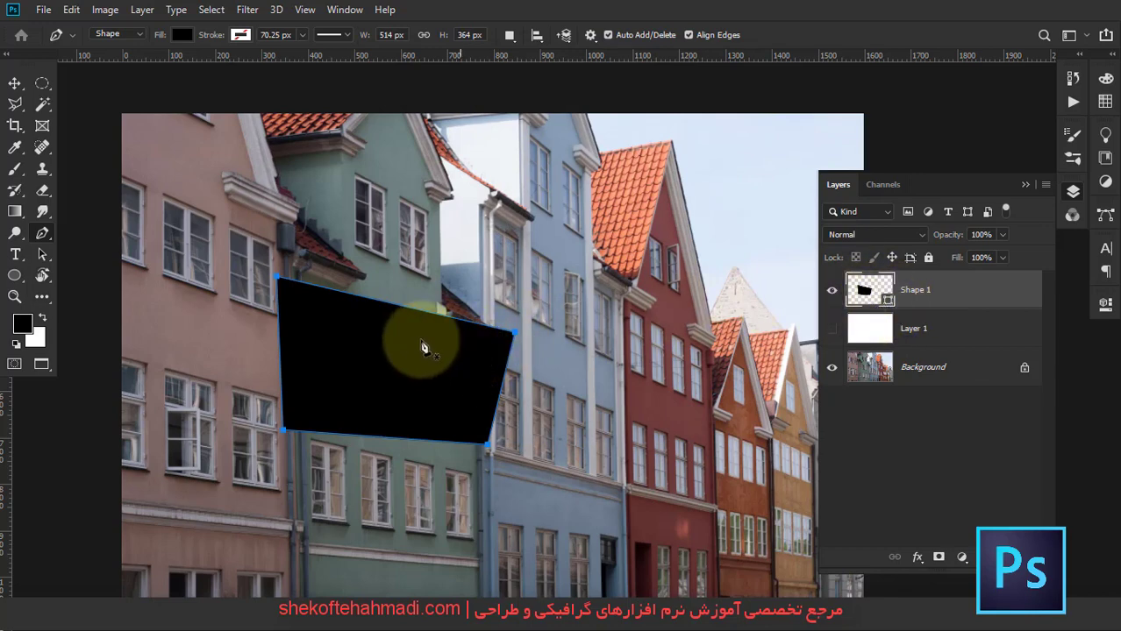
# Move the black shape about 60 px left and drag its corner anchors into a tall triangle
pyautogui.click(15, 83)
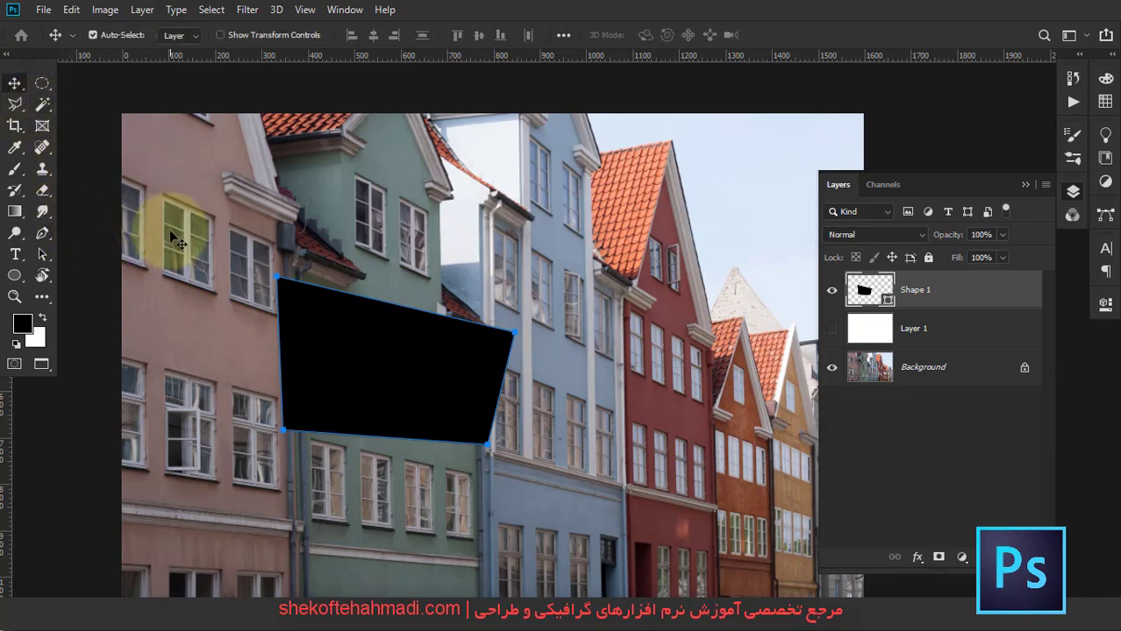
pyautogui.moveTo(297, 316); pyautogui.dragTo(348, 353)
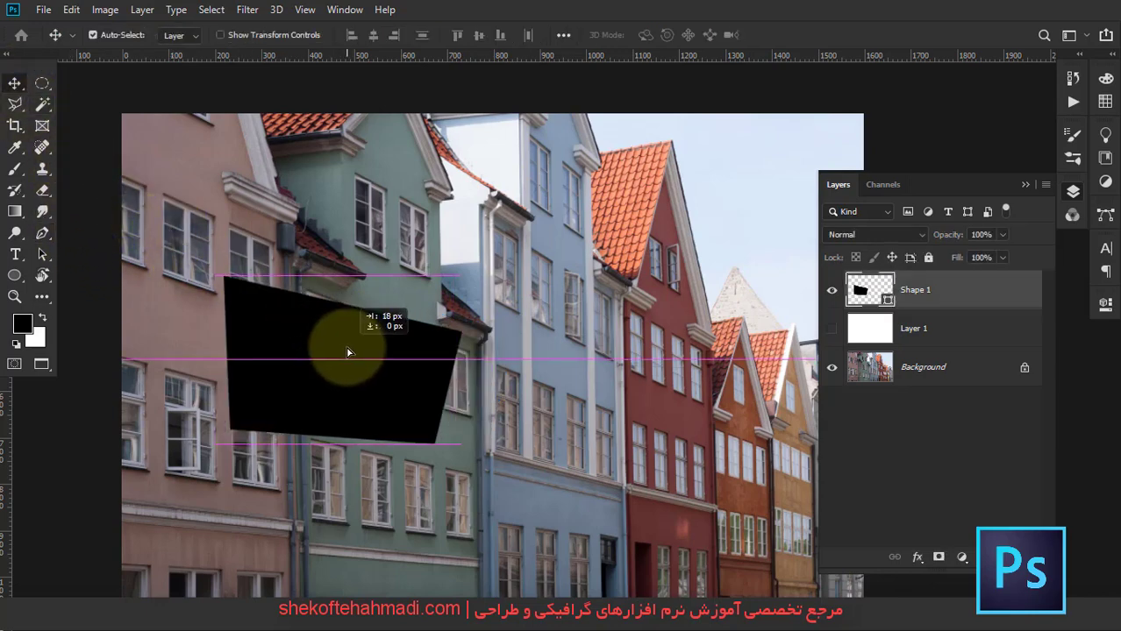
pyautogui.press('a')
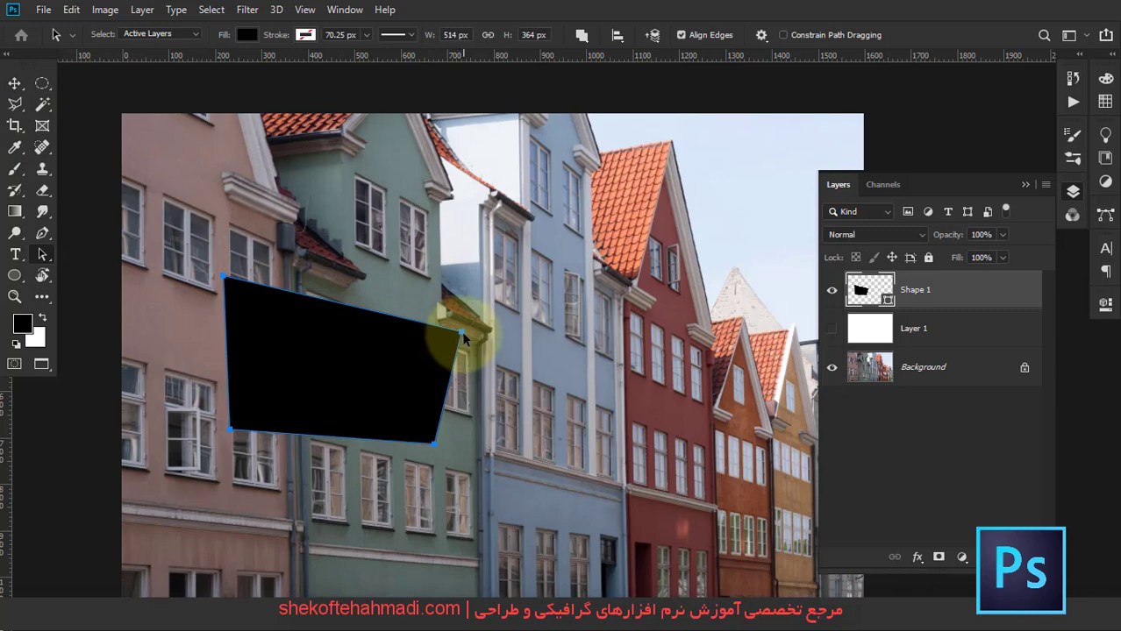
pyautogui.moveTo(461, 331)
pyautogui.mouseDown()
pyautogui.moveTo(464, 310)
pyautogui.moveTo(317, 193)
pyautogui.mouseUp()
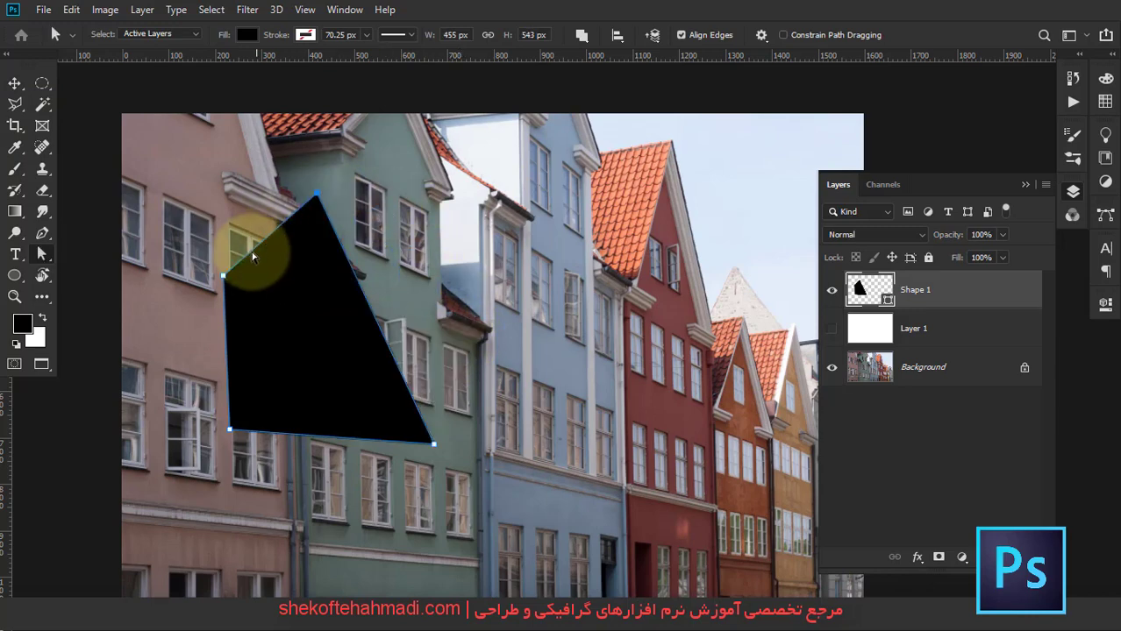
pyautogui.moveTo(224, 277); pyautogui.dragTo(313, 365)
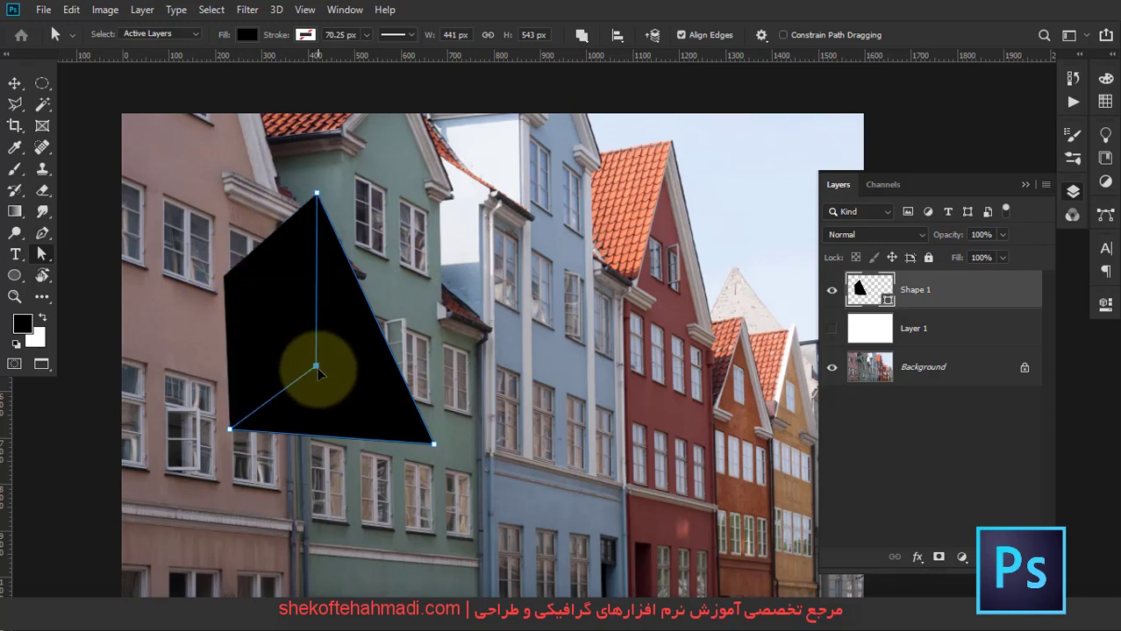
pyautogui.hotkey('ctrl', 't')
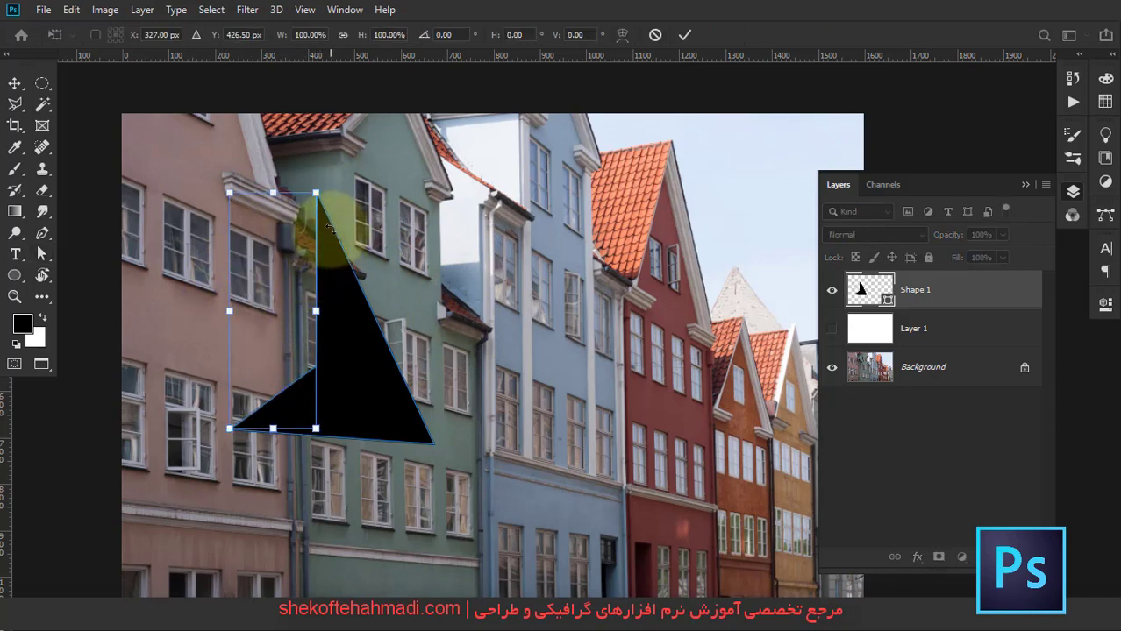
# Free-transform the triangle's points to shorten it from the bottom, and apply
pyautogui.moveTo(317, 193); pyautogui.dragTo(428, 204)
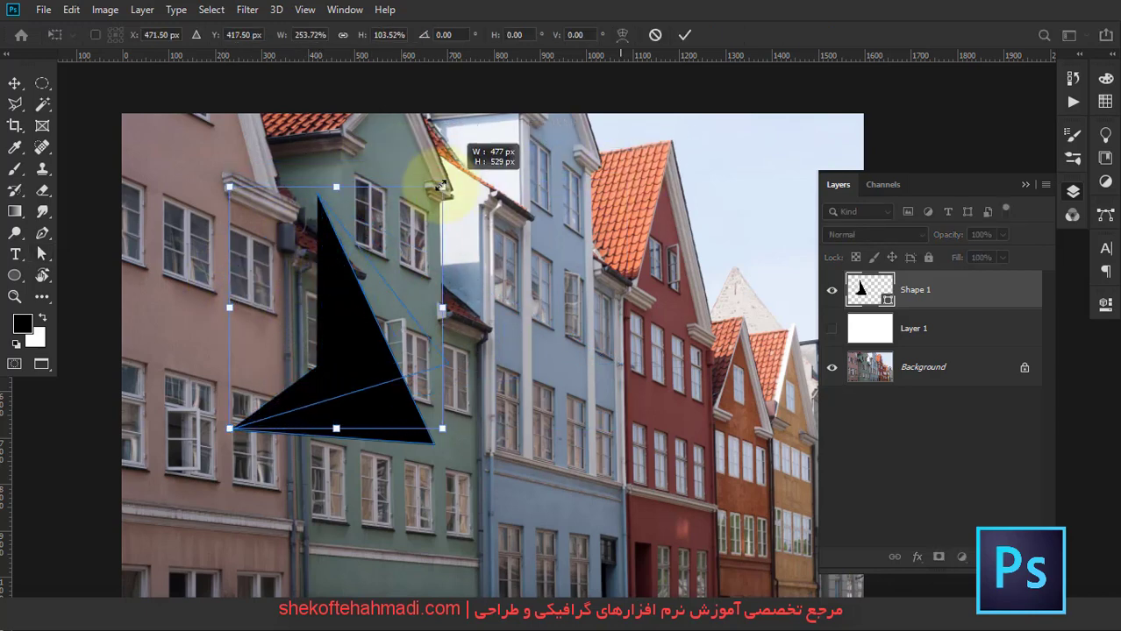
pyautogui.press('Escape')
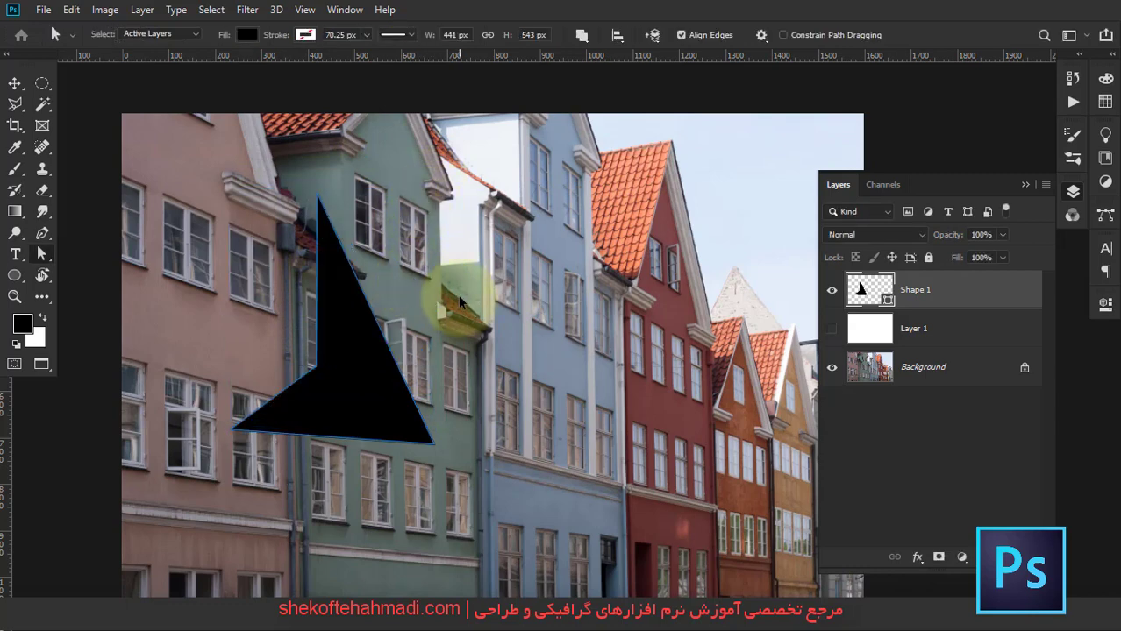
pyautogui.hotkey('ctrl', 't')
pyautogui.moveTo(432, 443)
pyautogui.mouseDown()
pyautogui.moveTo(410, 378)
pyautogui.moveTo(282, 277)
pyautogui.mouseUp()
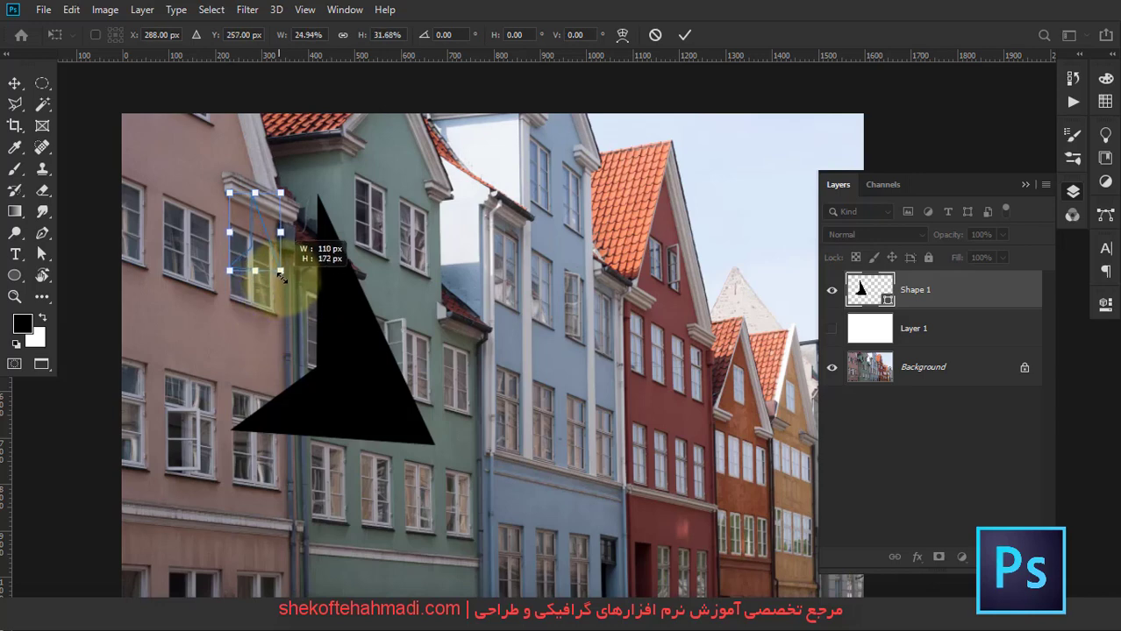
pyautogui.press('Return')
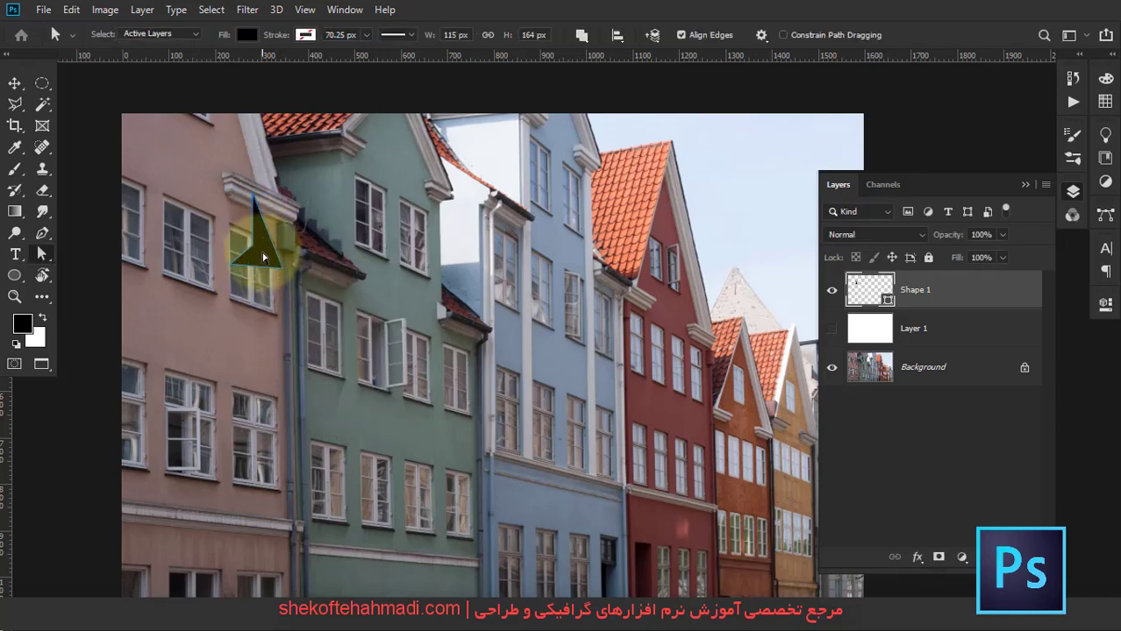
pyautogui.moveTo(301, 309); pyautogui.dragTo(299, 319)
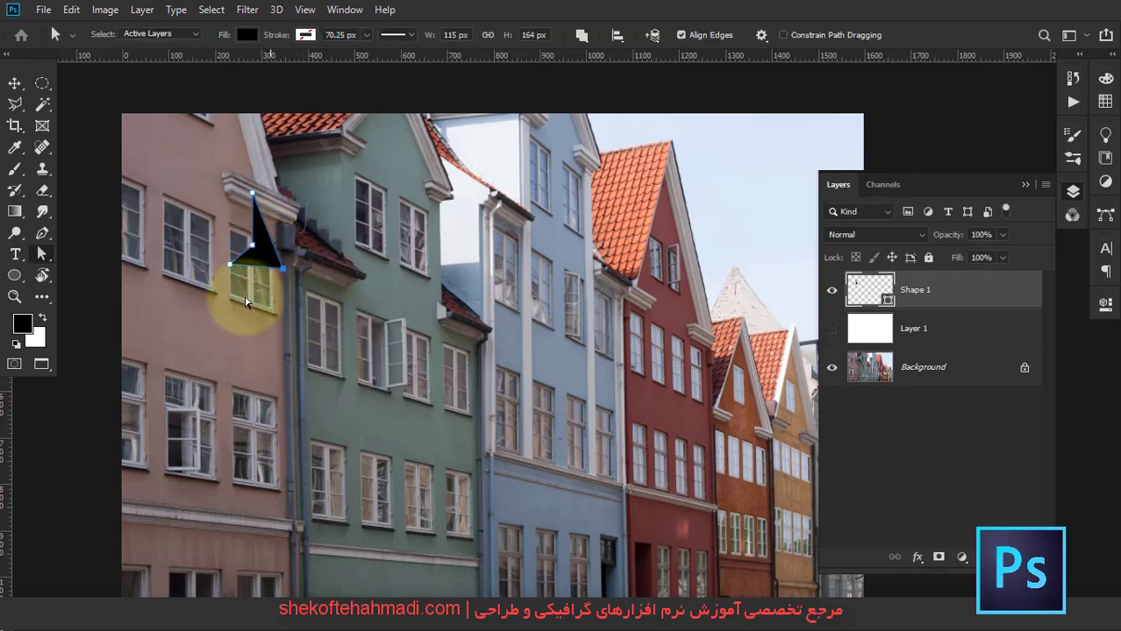
# Move the triangle down and right, then scale it to roughly 441 × 331 px over the green building
pyautogui.hotkey('ctrl', 'a')
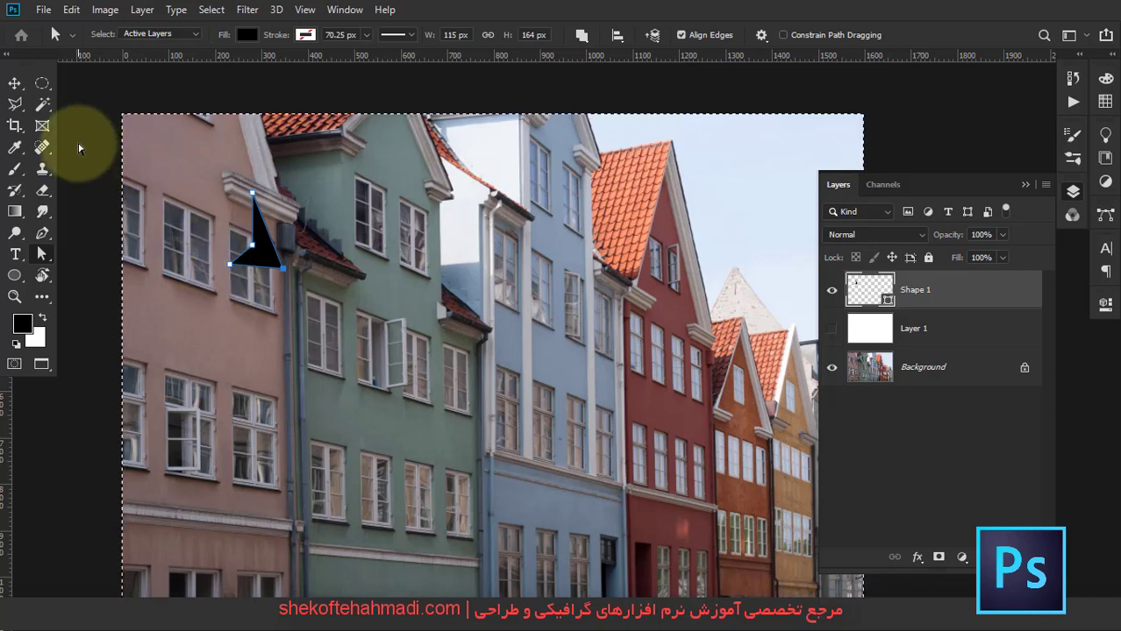
pyautogui.click(15, 84)
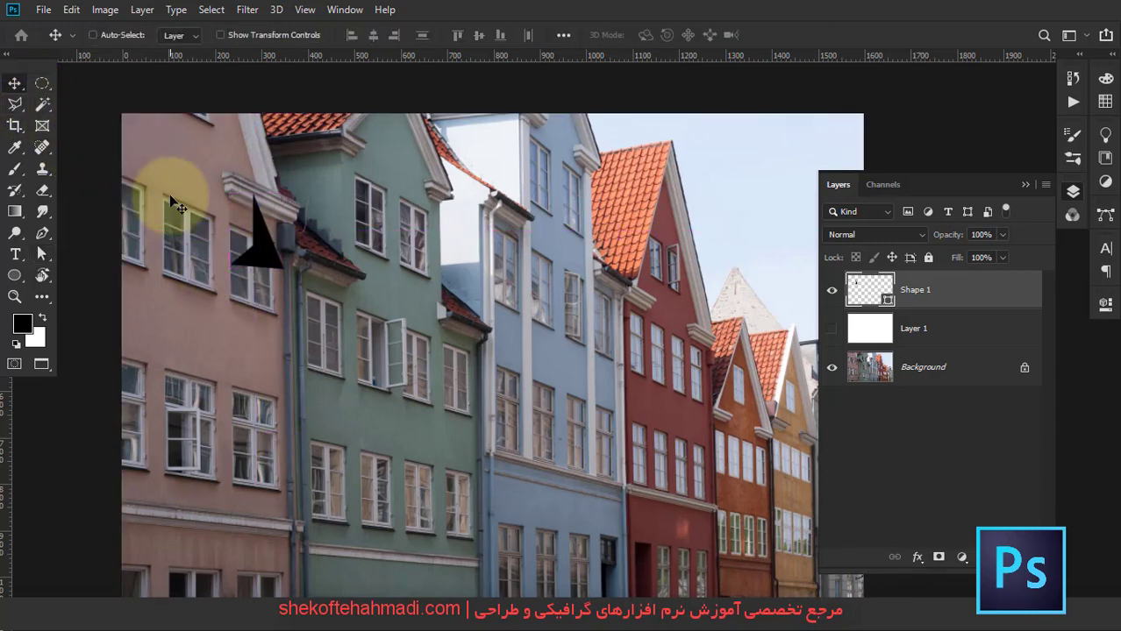
pyautogui.moveTo(260, 259); pyautogui.dragTo(268, 294)
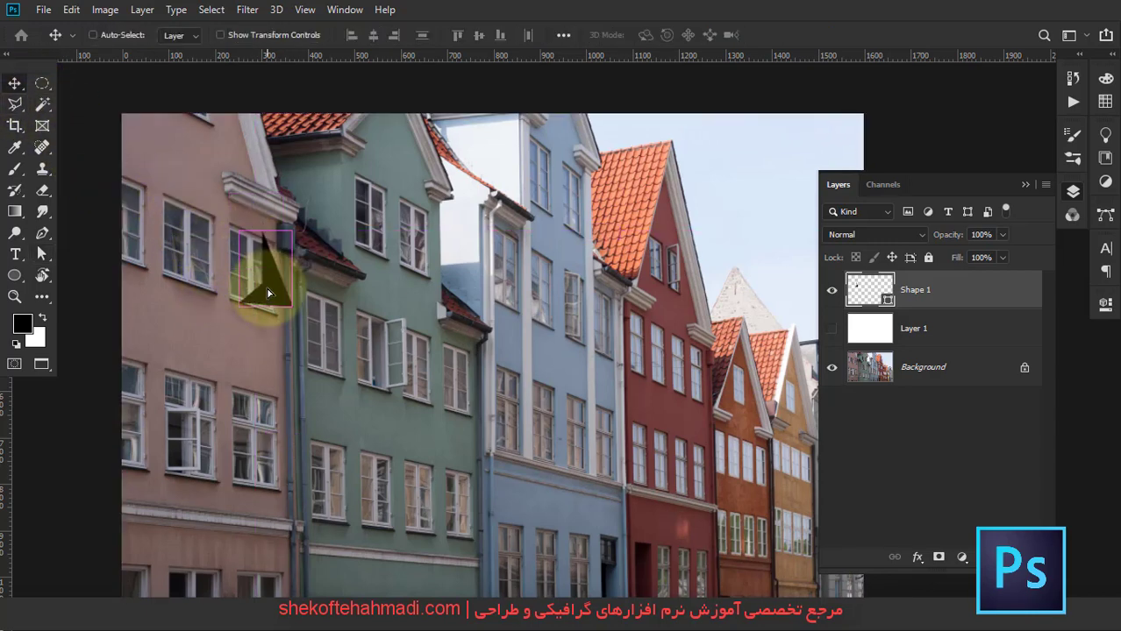
pyautogui.hotkey('ctrl', 't')
pyautogui.moveTo(295, 221); pyautogui.dragTo(460, 132)
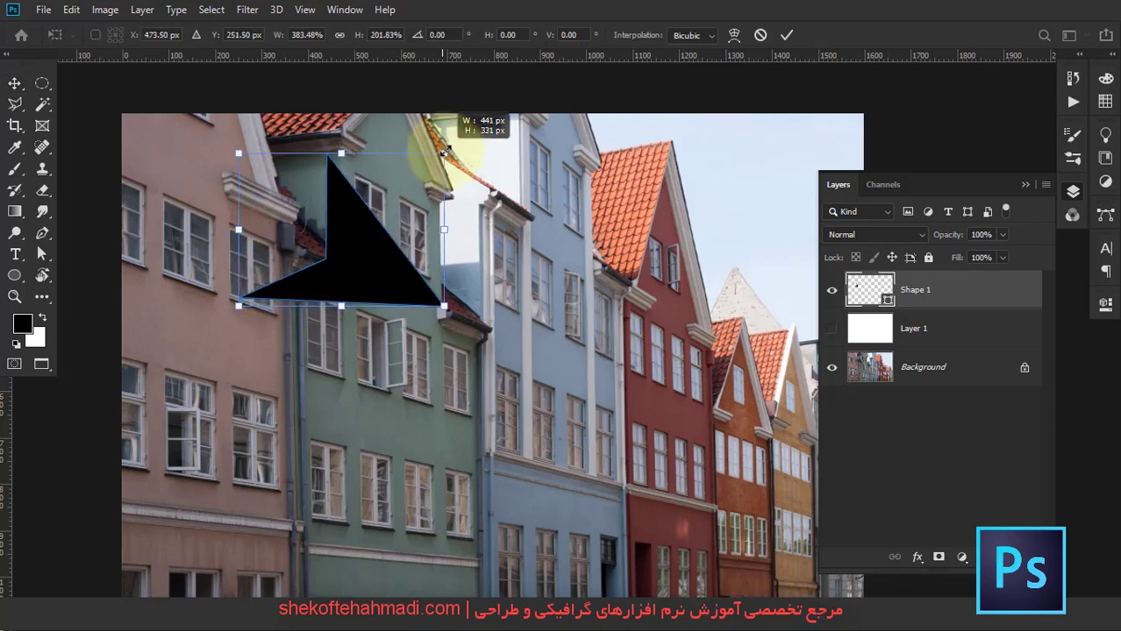
pyautogui.moveTo(363, 250); pyautogui.dragTo(362, 318)
# Commit the transform, try yellow, orange-red and pink fills, then settle on an orange fill
pyautogui.press('Return')
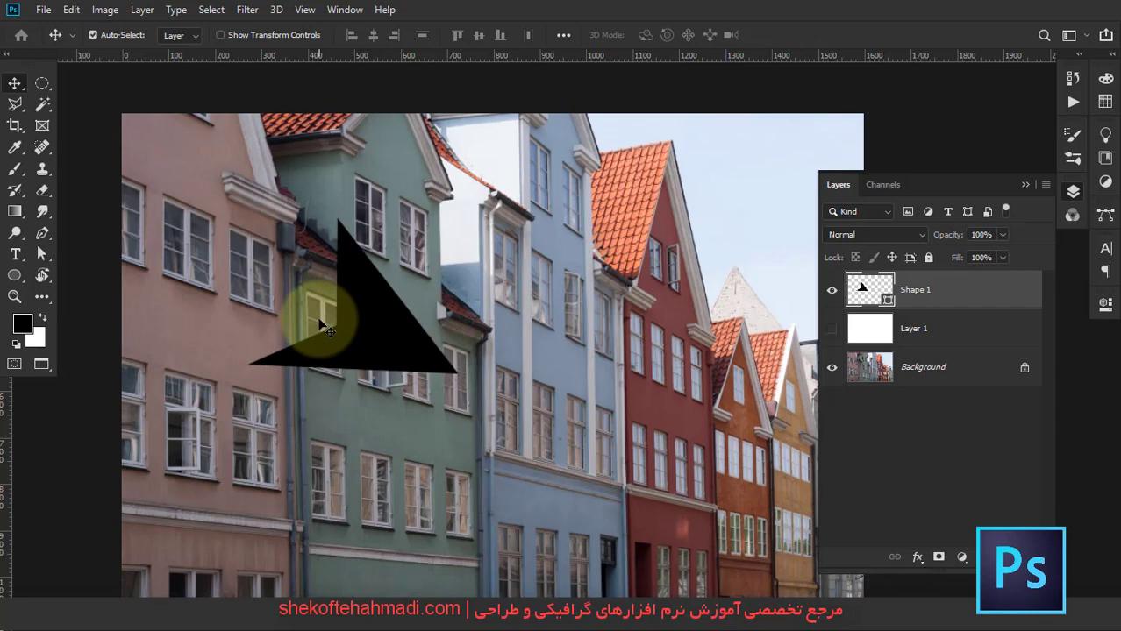
pyautogui.press('u')
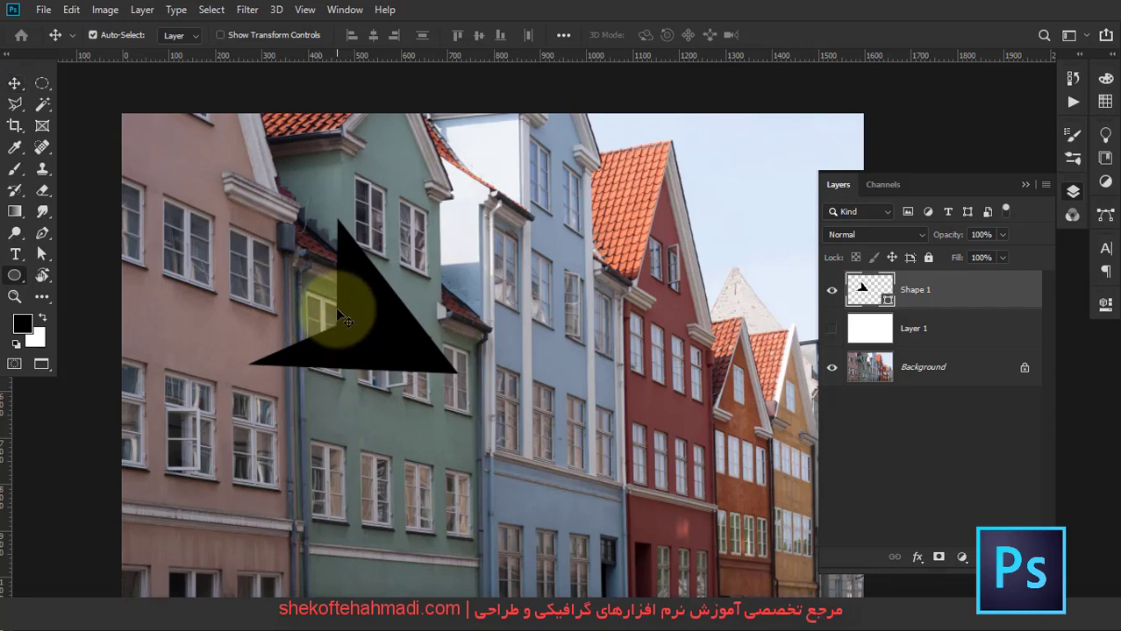
pyautogui.click(176, 36)
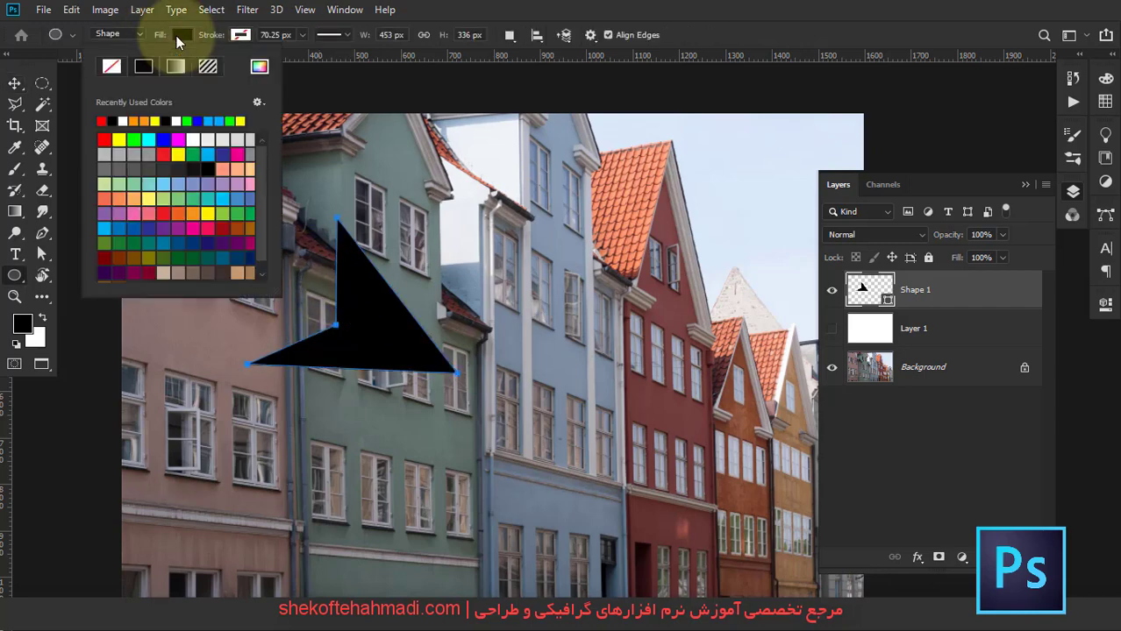
pyautogui.click(178, 154)
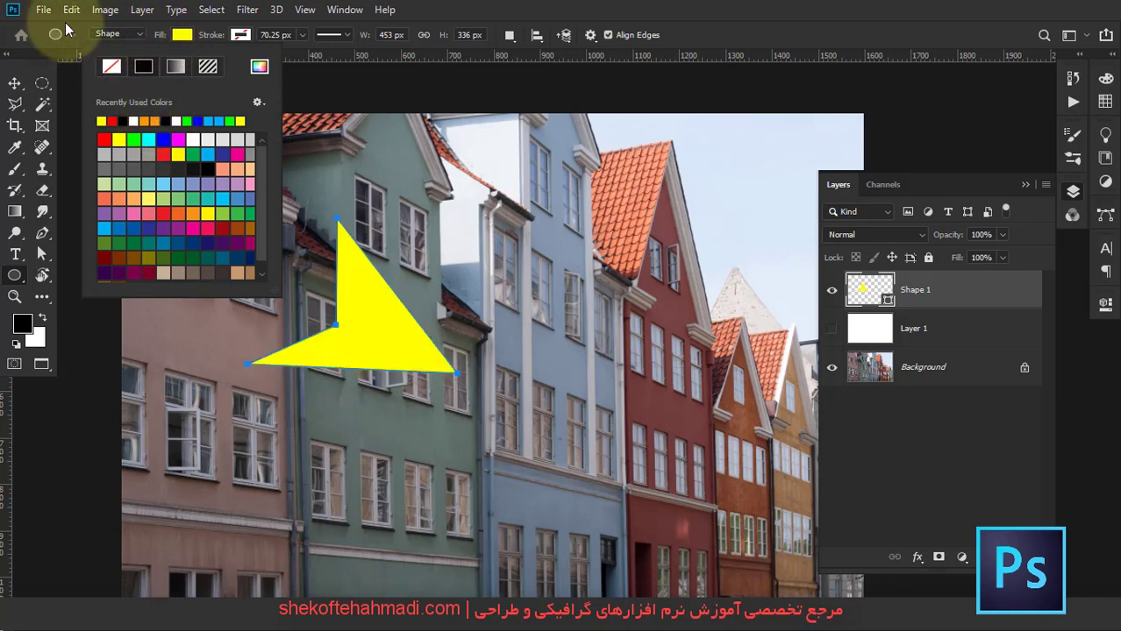
pyautogui.click(189, 215)
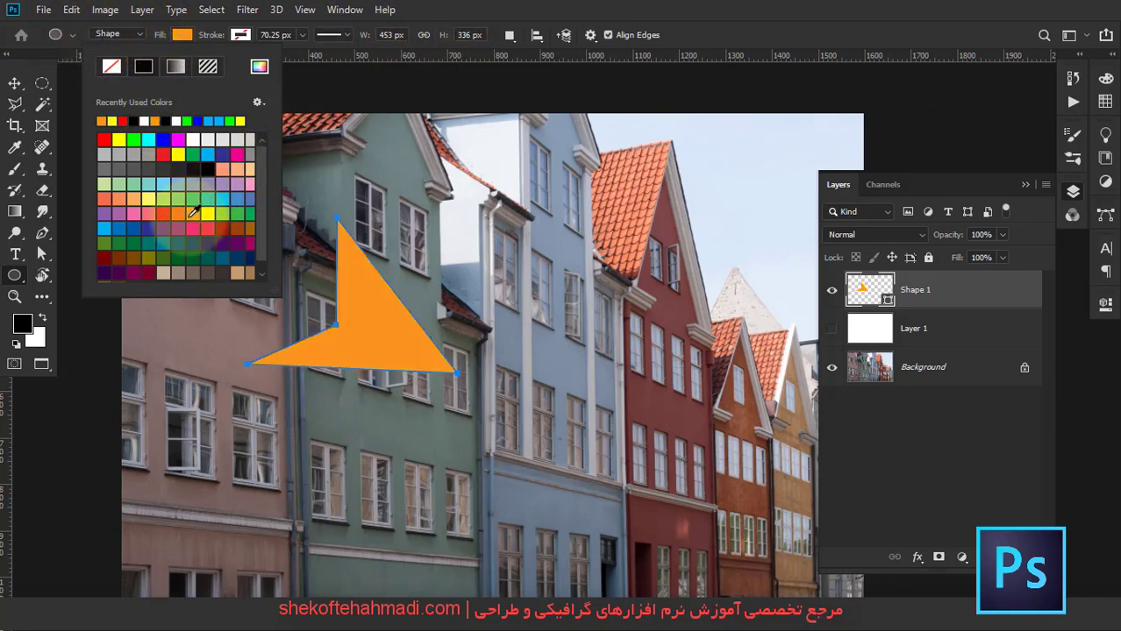
pyautogui.click(140, 198)
pyautogui.click(135, 214)
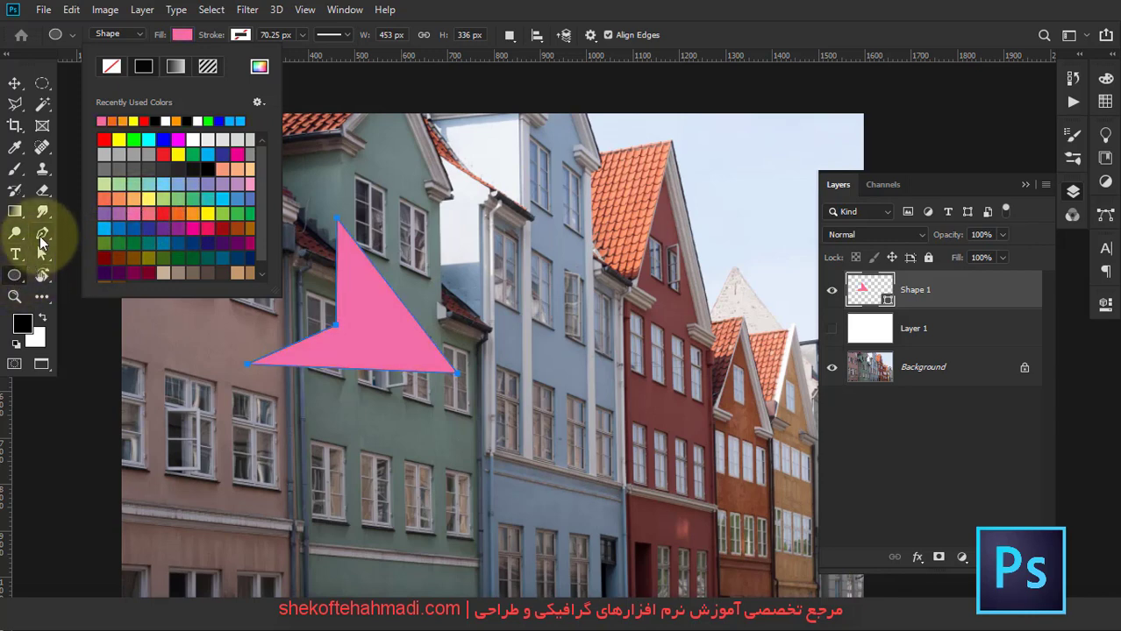
pyautogui.click(41, 234)
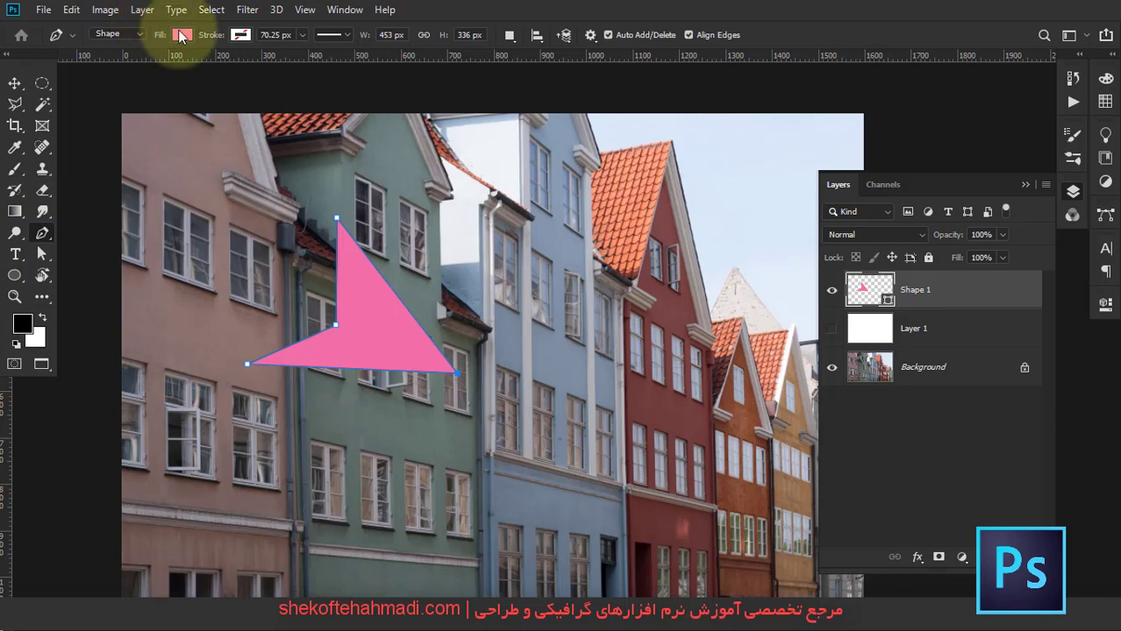
pyautogui.click(181, 34)
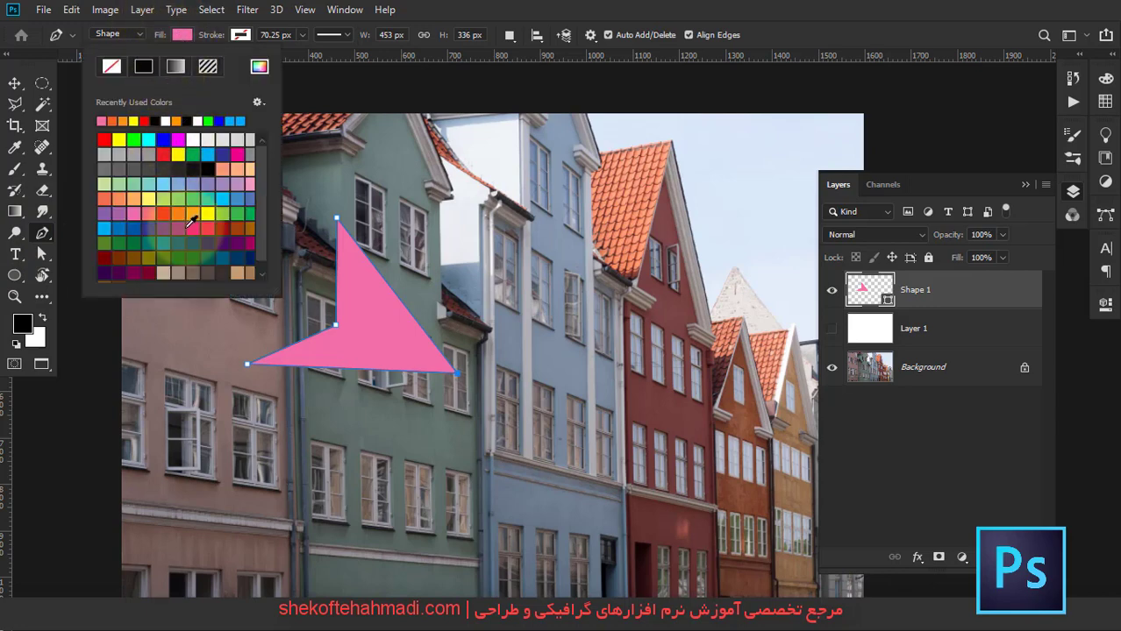
pyautogui.click(180, 213)
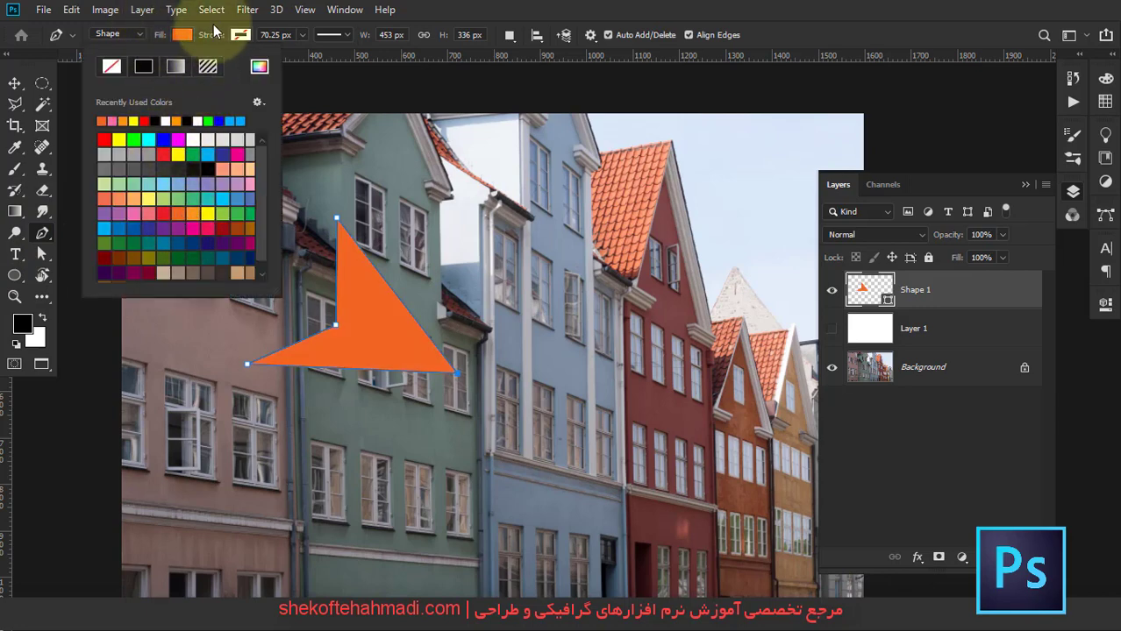
pyautogui.click(241, 36)
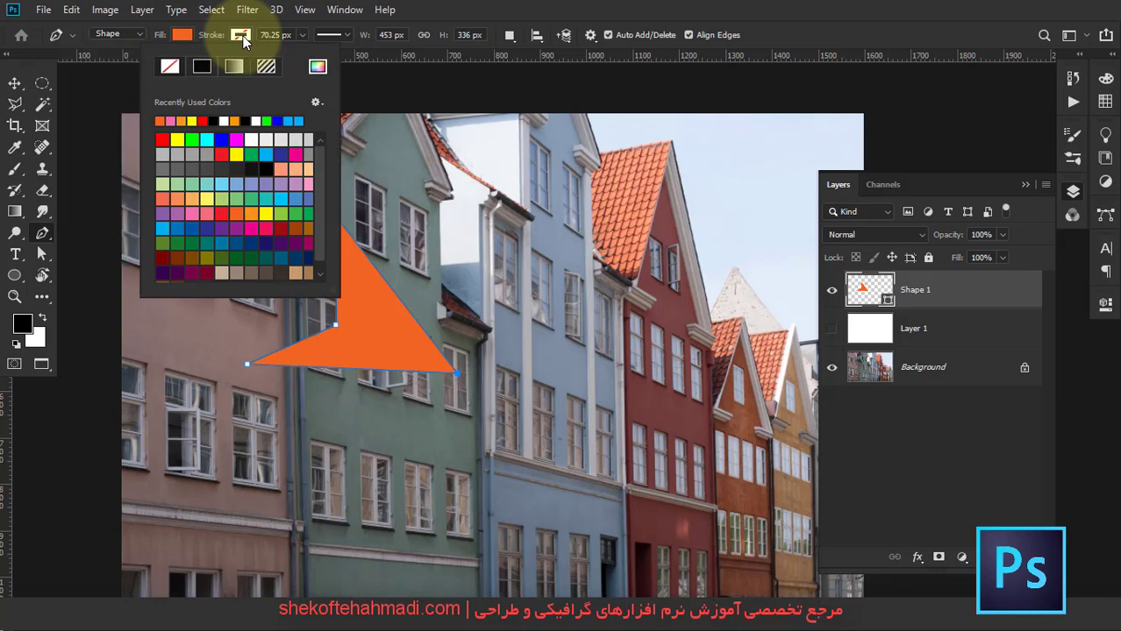
# Set the triangle's stroke width to 14.84 px and change its colour from cyan to black
pyautogui.click(203, 140)
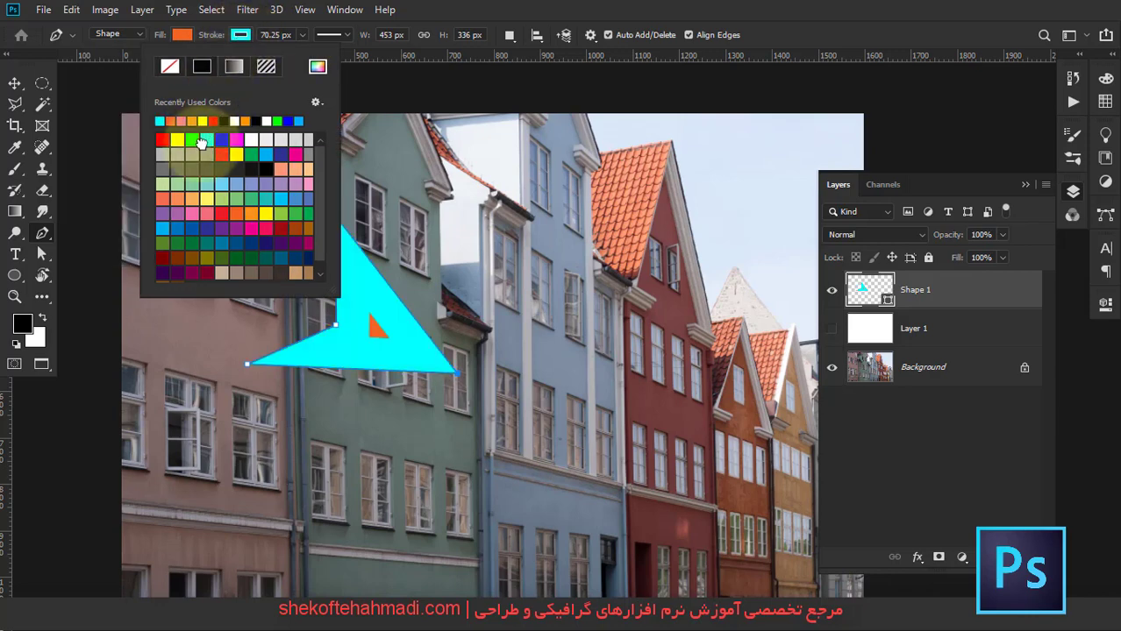
pyautogui.click(300, 36)
pyautogui.moveTo(272, 53); pyautogui.dragTo(281, 54)
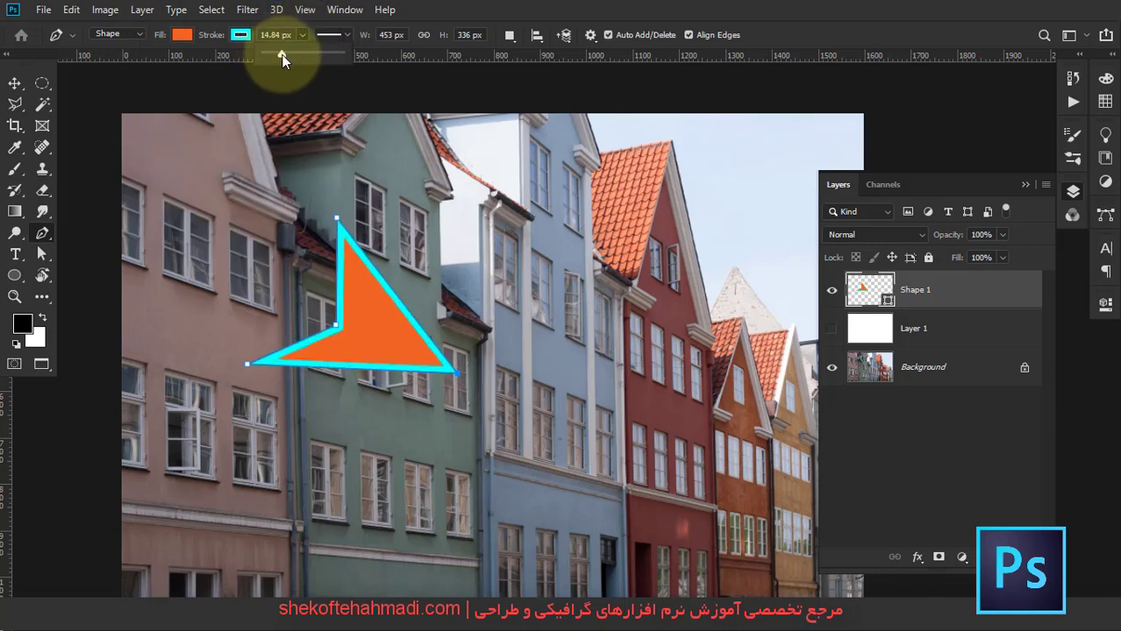
pyautogui.click(240, 35)
pyautogui.click(223, 120)
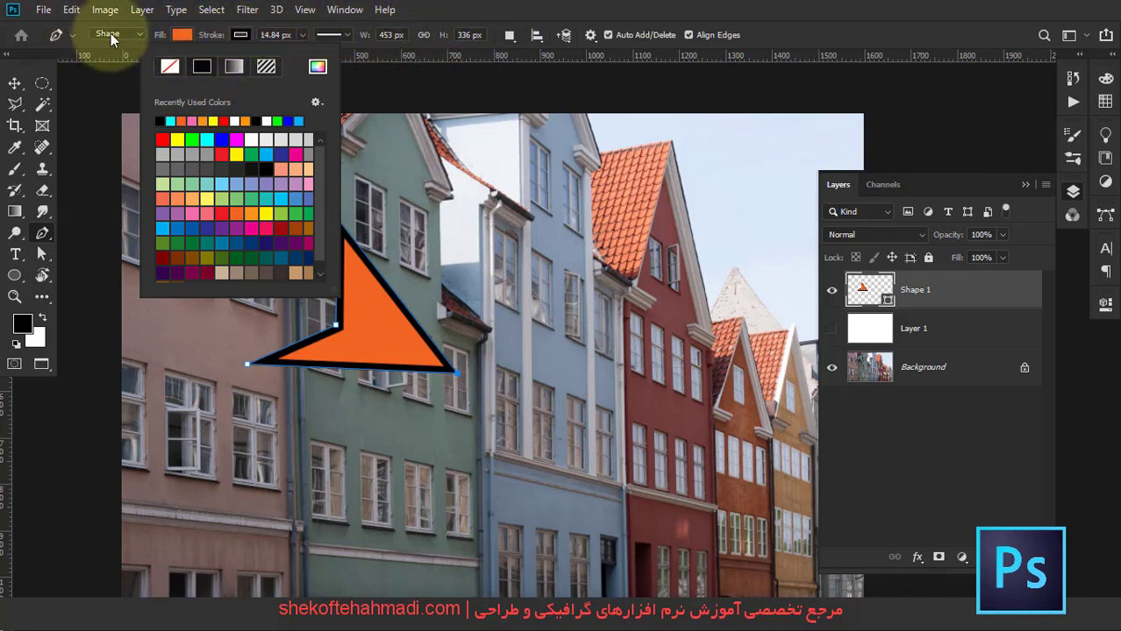
pyautogui.click(162, 37)
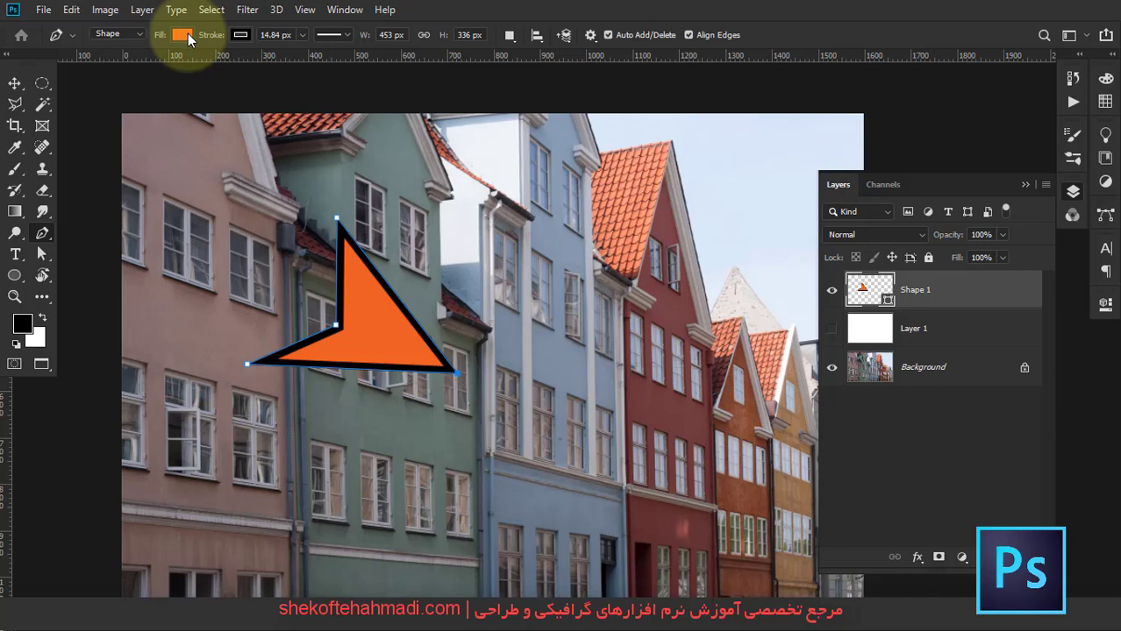
# Set the triangle's fill to bright blue #1a6bff using the Color Picker
pyautogui.click(188, 37)
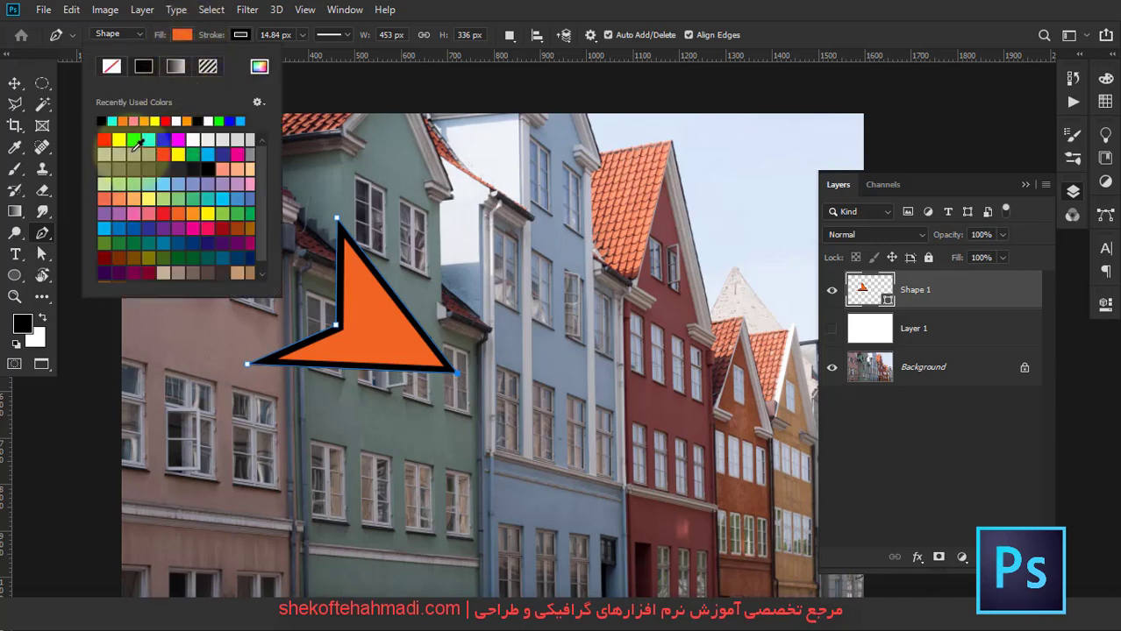
pyautogui.click(209, 225)
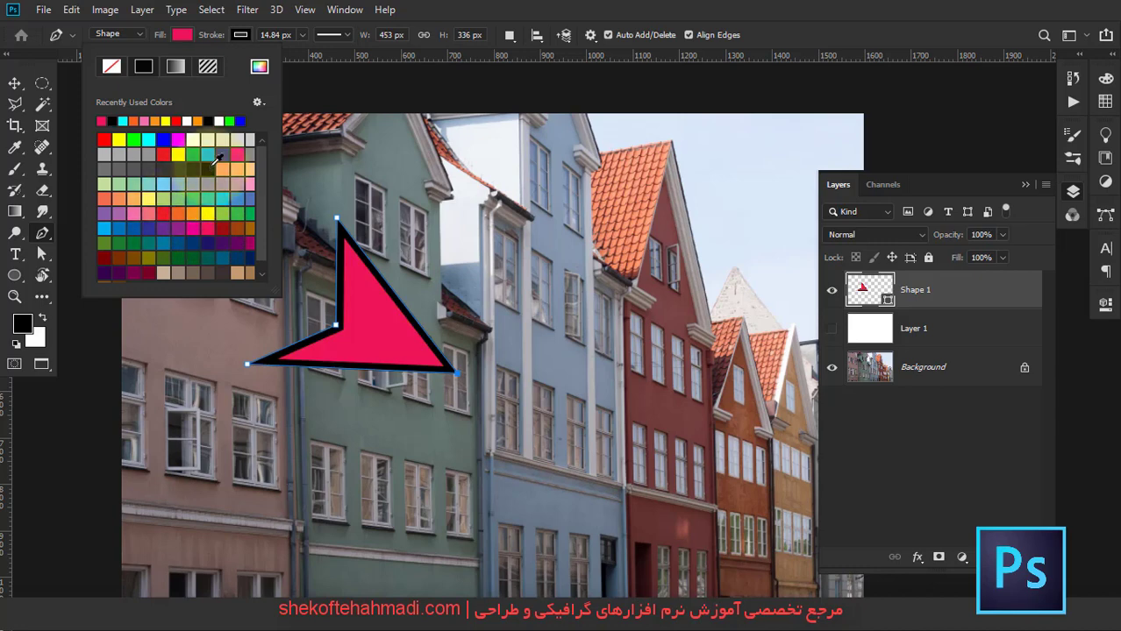
pyautogui.click(259, 66)
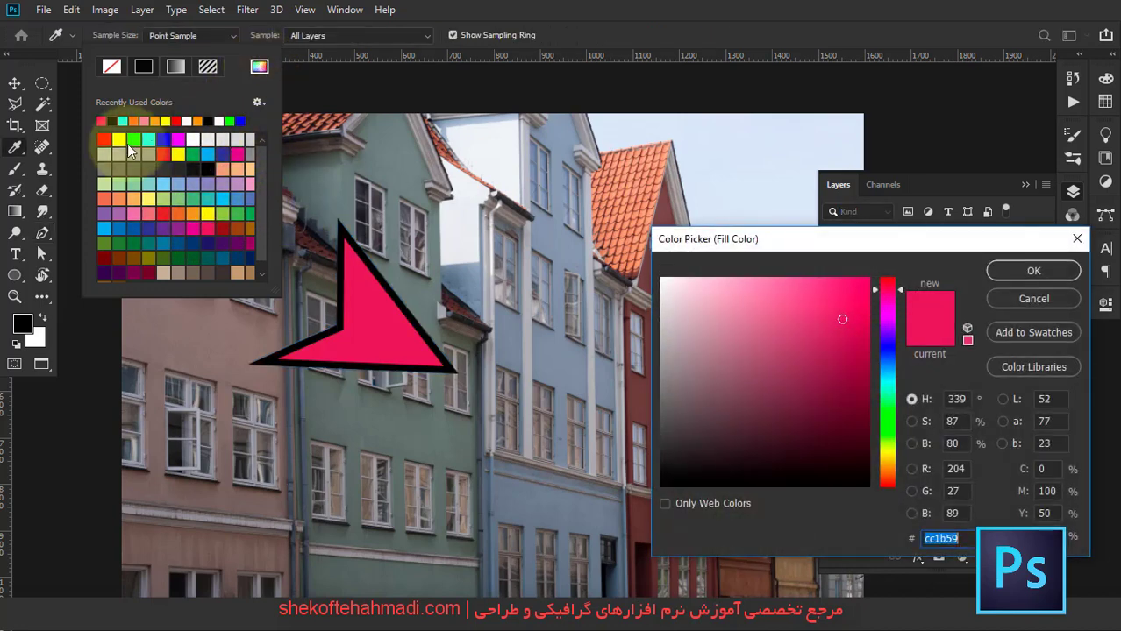
pyautogui.moveTo(843, 323); pyautogui.dragTo(848, 277)
pyautogui.moveTo(885, 318); pyautogui.dragTo(881, 357)
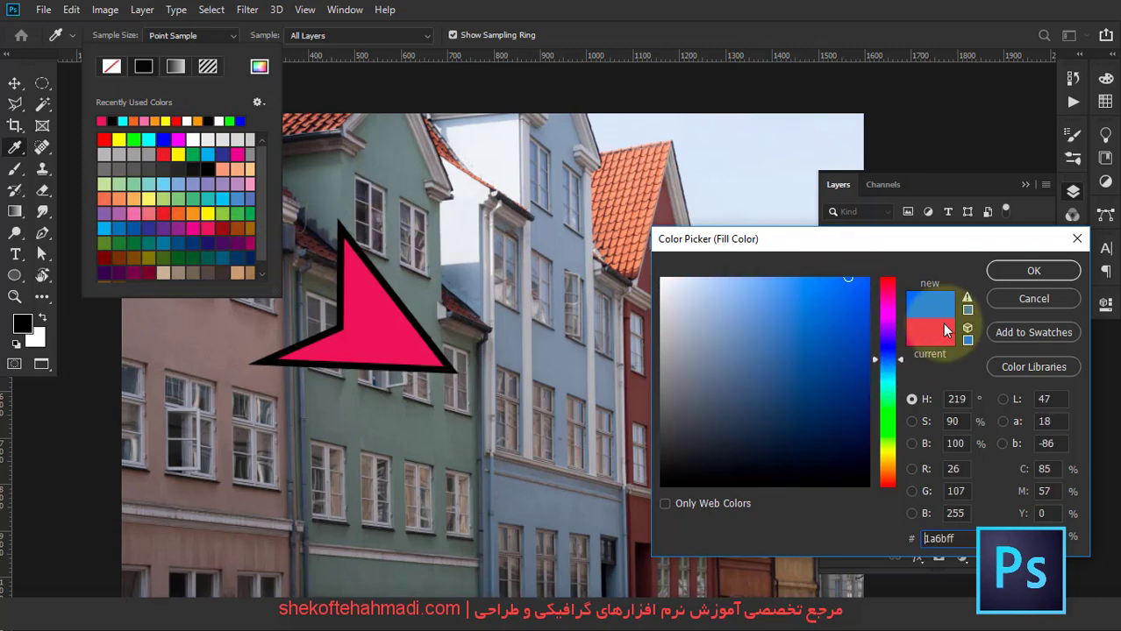
pyautogui.click(1009, 271)
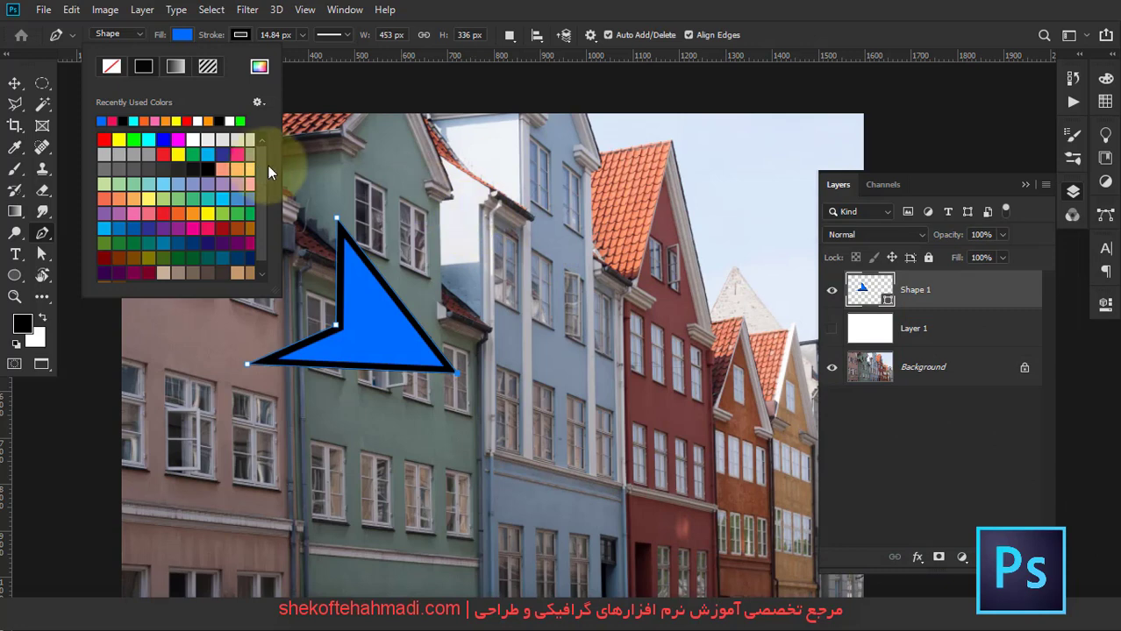
pyautogui.click(111, 66)
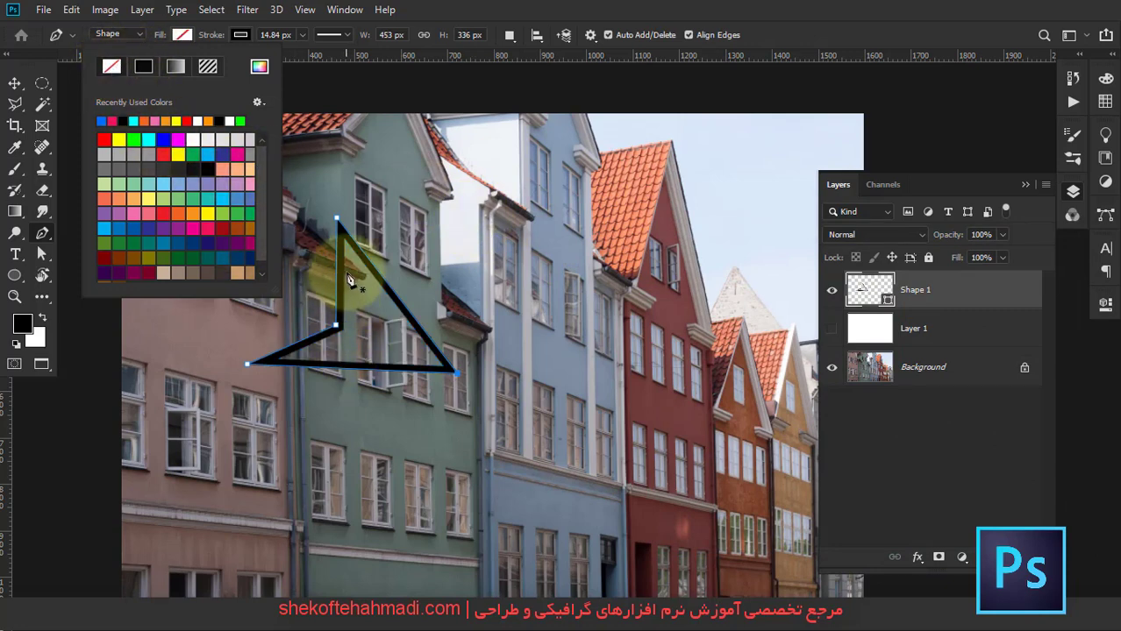
pyautogui.click(145, 67)
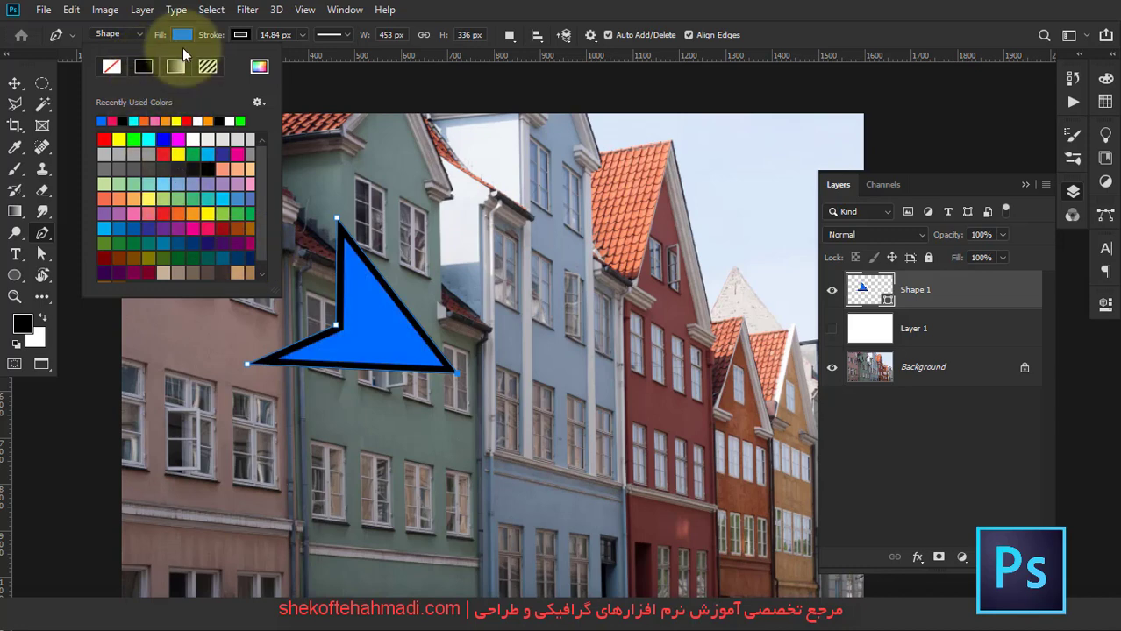
# Switch the fill to a gradient, trying several presets before the grey striped transparency gradient
pyautogui.click(176, 68)
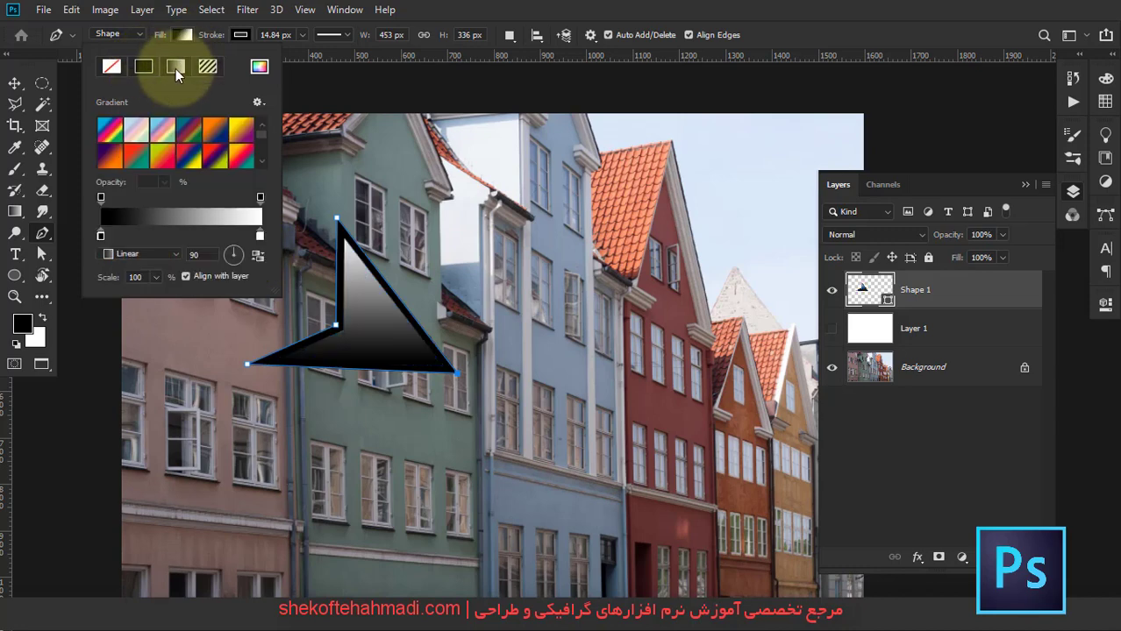
pyautogui.click(159, 159)
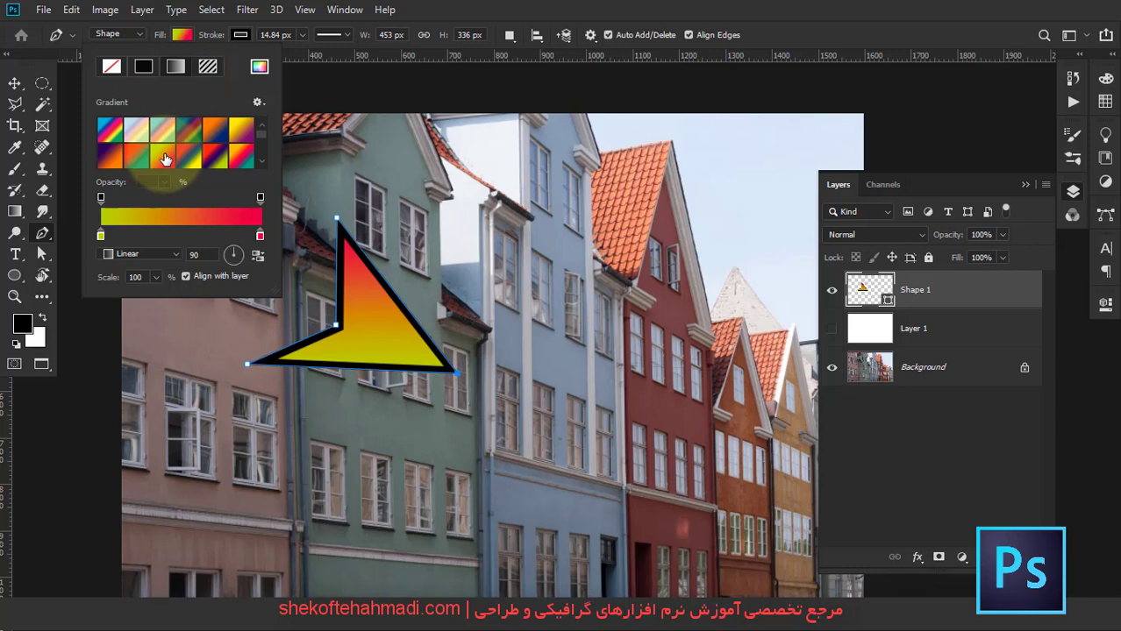
pyautogui.click(213, 157)
pyautogui.click(223, 160)
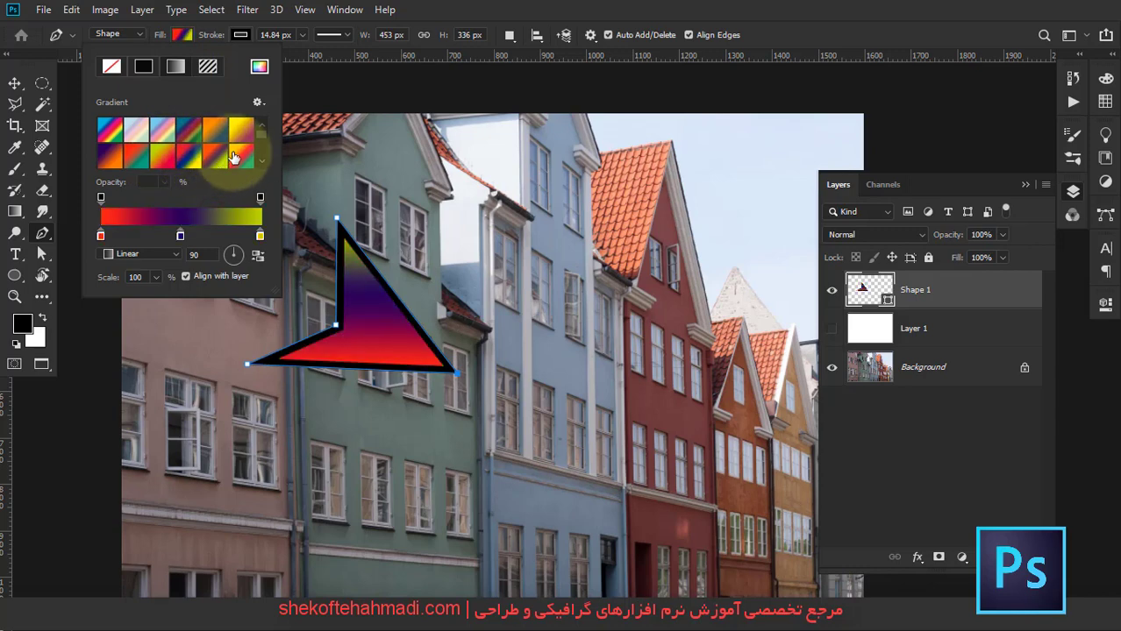
pyautogui.scroll(-1, 237, 156)
pyautogui.scroll(-1, 245, 155)
pyautogui.click(240, 130)
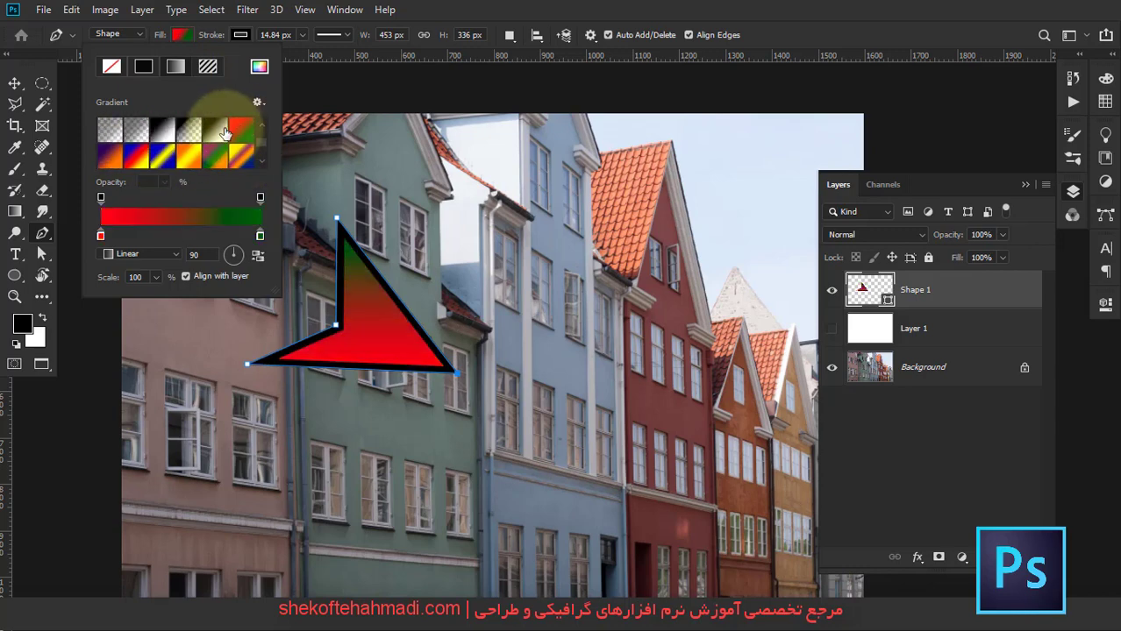
pyautogui.click(215, 130)
pyautogui.click(189, 131)
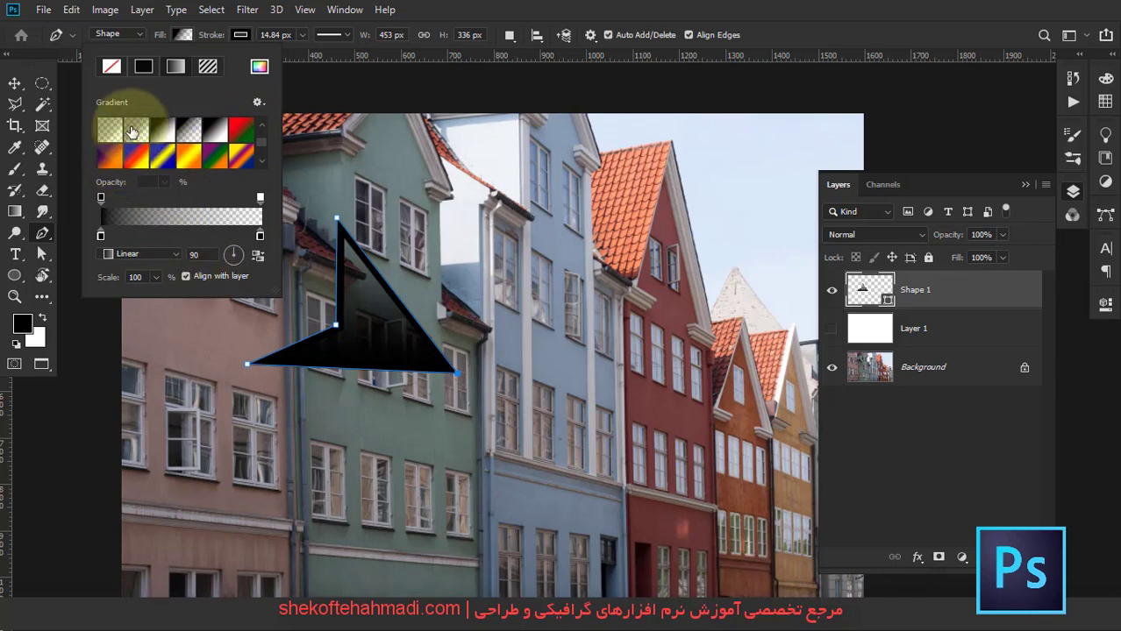
pyautogui.click(136, 130)
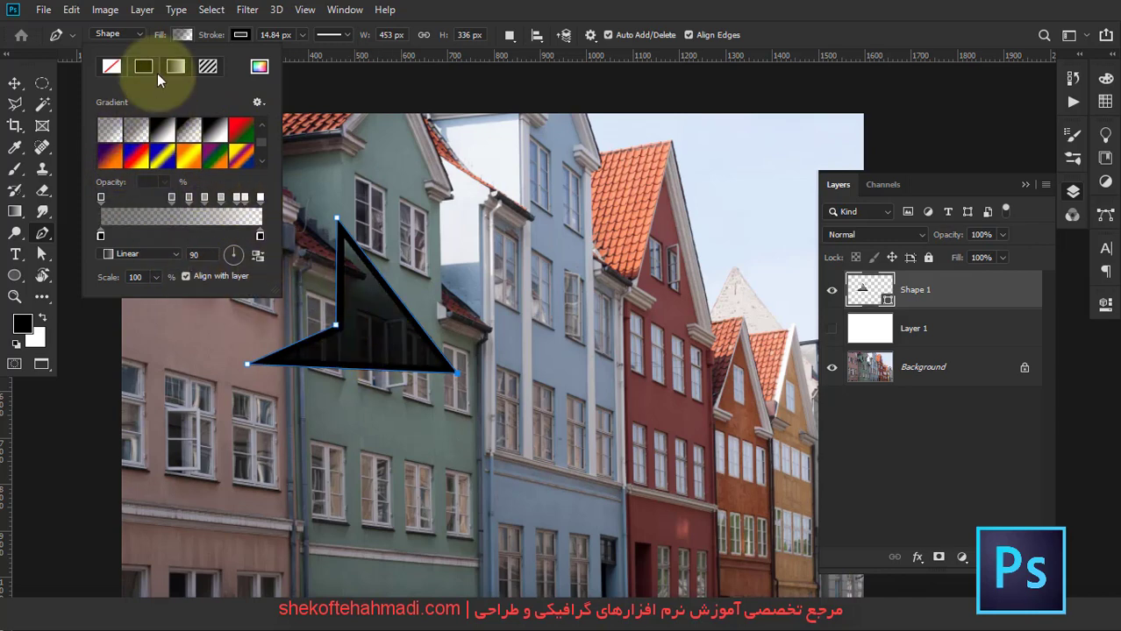
# Switch the fill to a pattern, trying dotted, textured and diagonal options before the vertical-stripe pattern
pyautogui.click(208, 69)
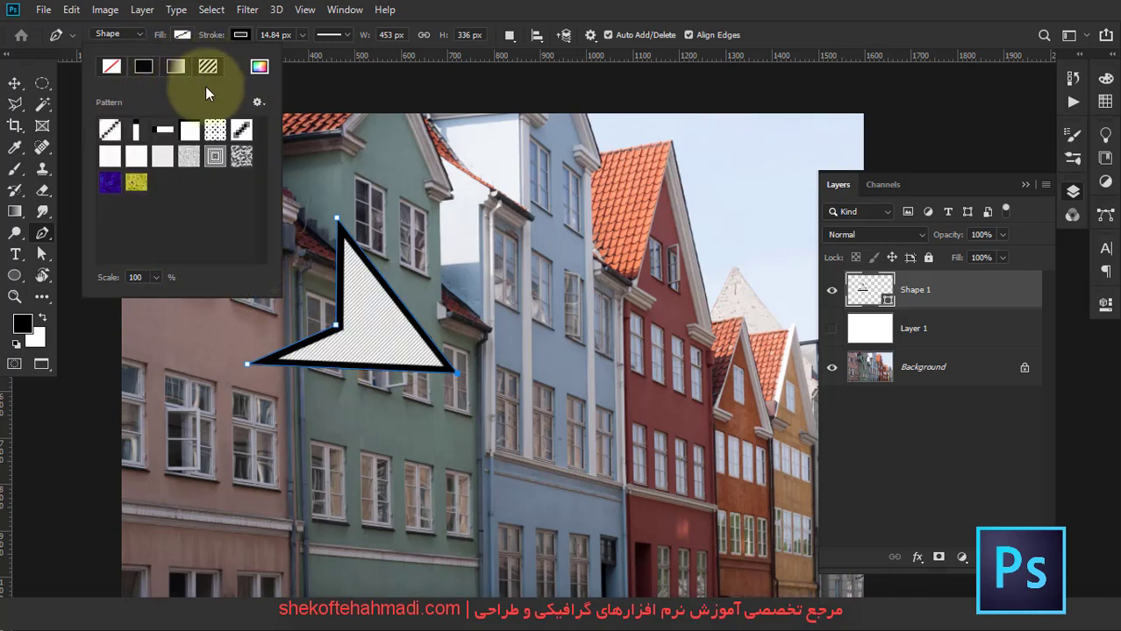
pyautogui.click(213, 129)
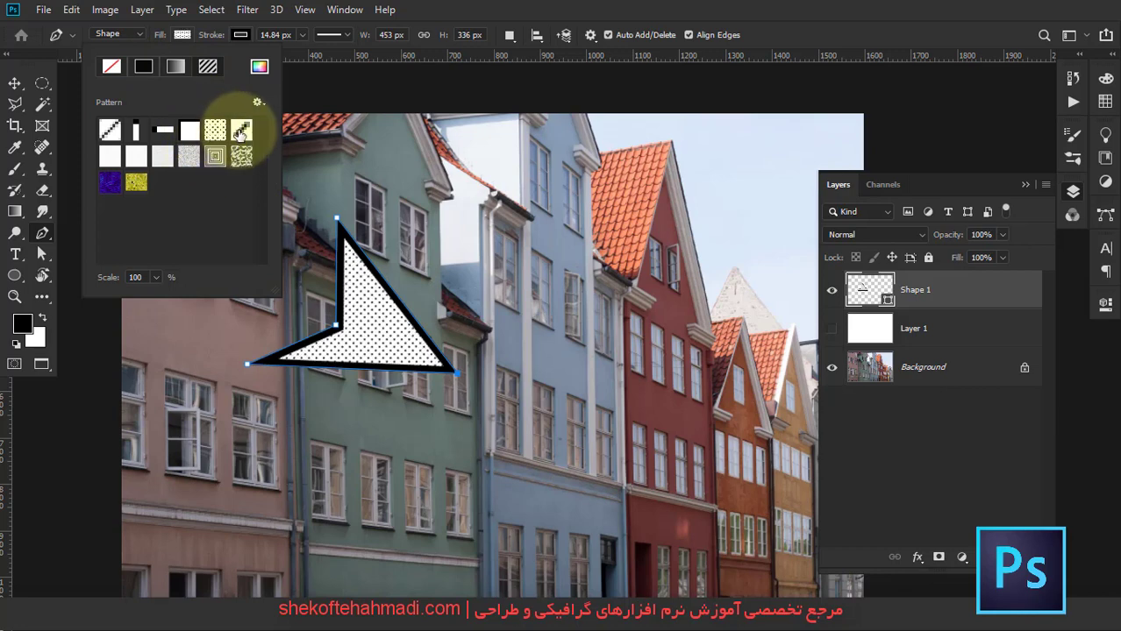
pyautogui.click(242, 131)
pyautogui.click(242, 155)
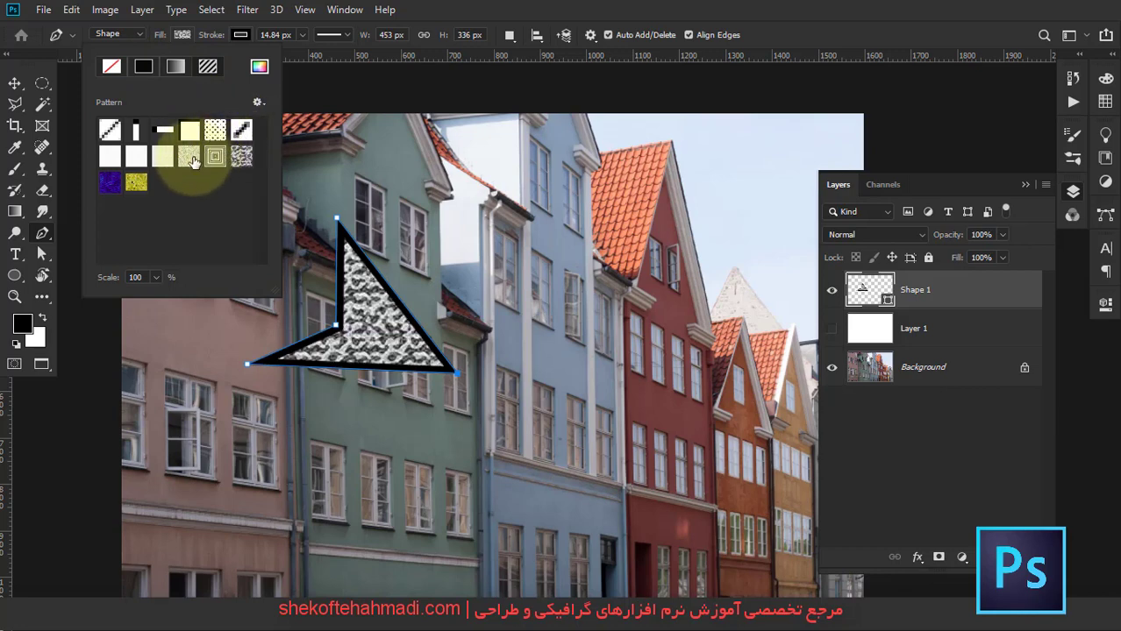
pyautogui.click(188, 156)
pyautogui.click(157, 159)
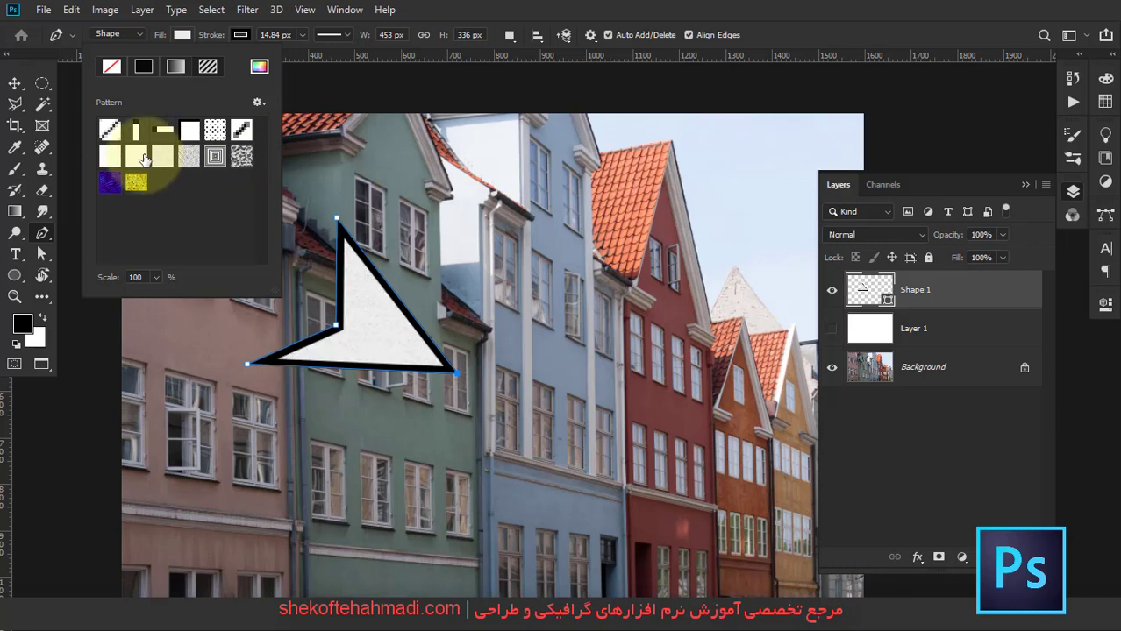
pyautogui.click(140, 160)
pyautogui.click(106, 132)
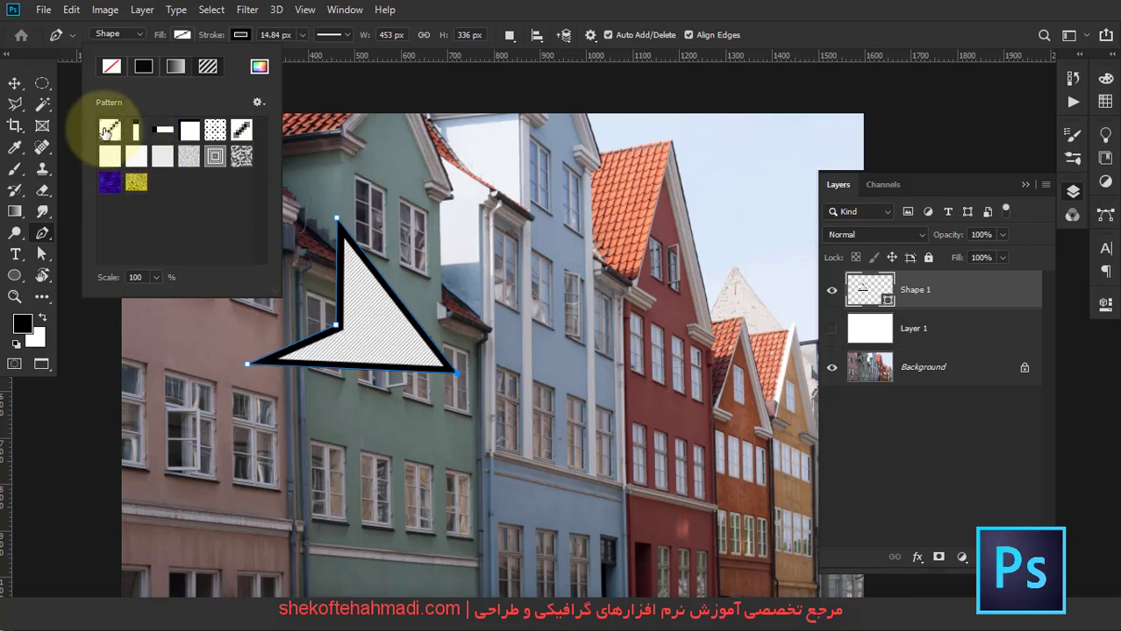
pyautogui.click(135, 131)
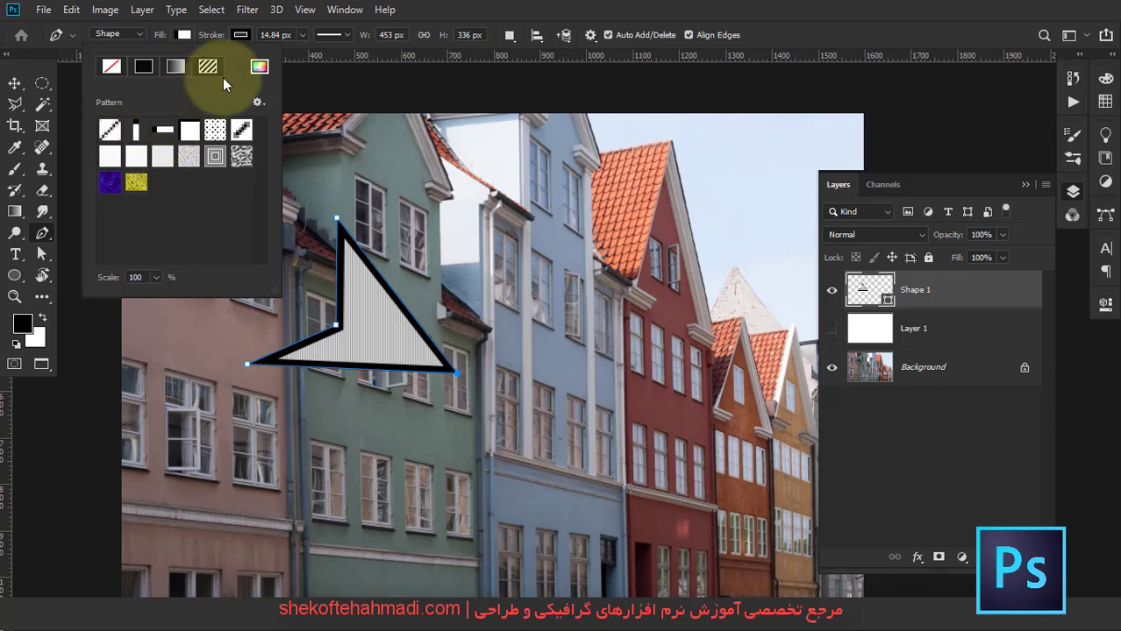
pyautogui.click(253, 102)
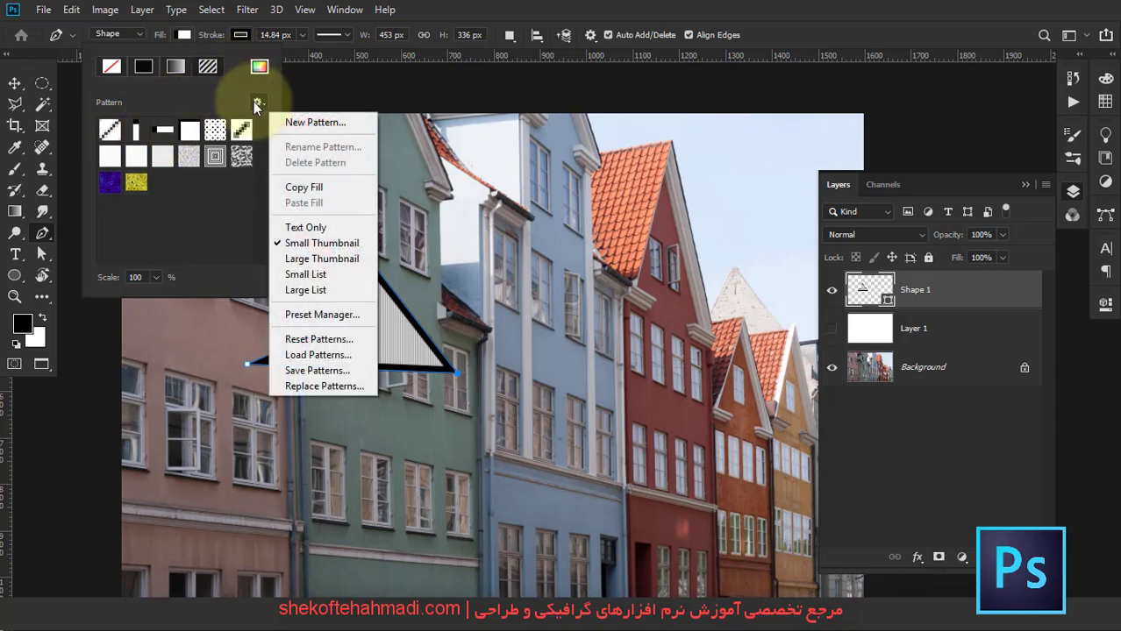
pyautogui.press('Escape')
pyautogui.click(206, 39)
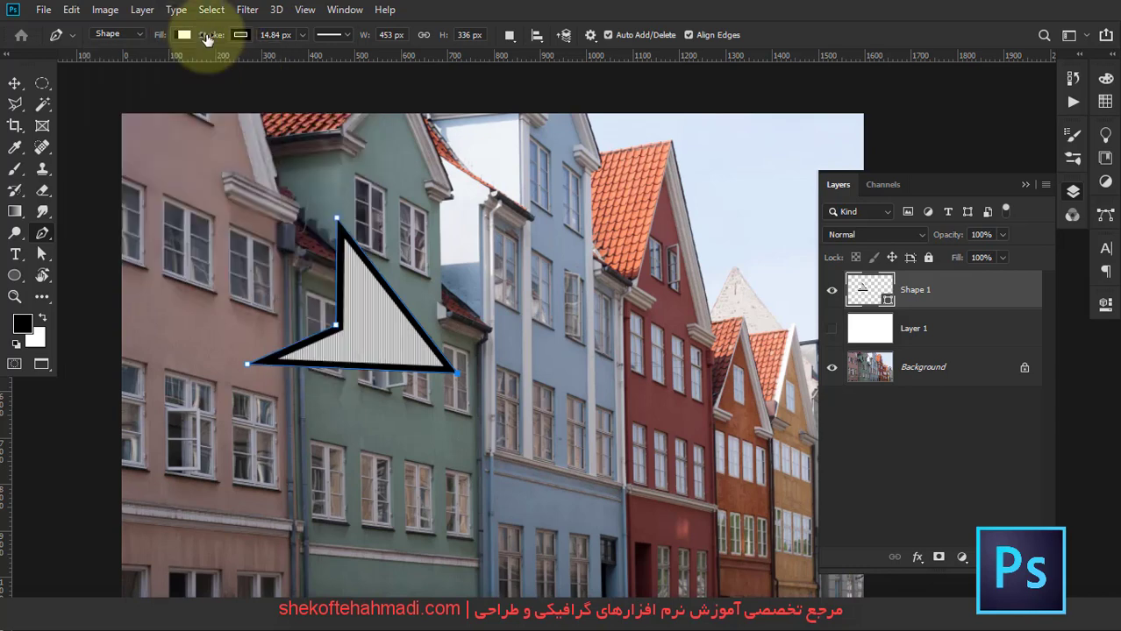
# Set the triangle's outline to a red-blue-yellow gradient
pyautogui.click(241, 35)
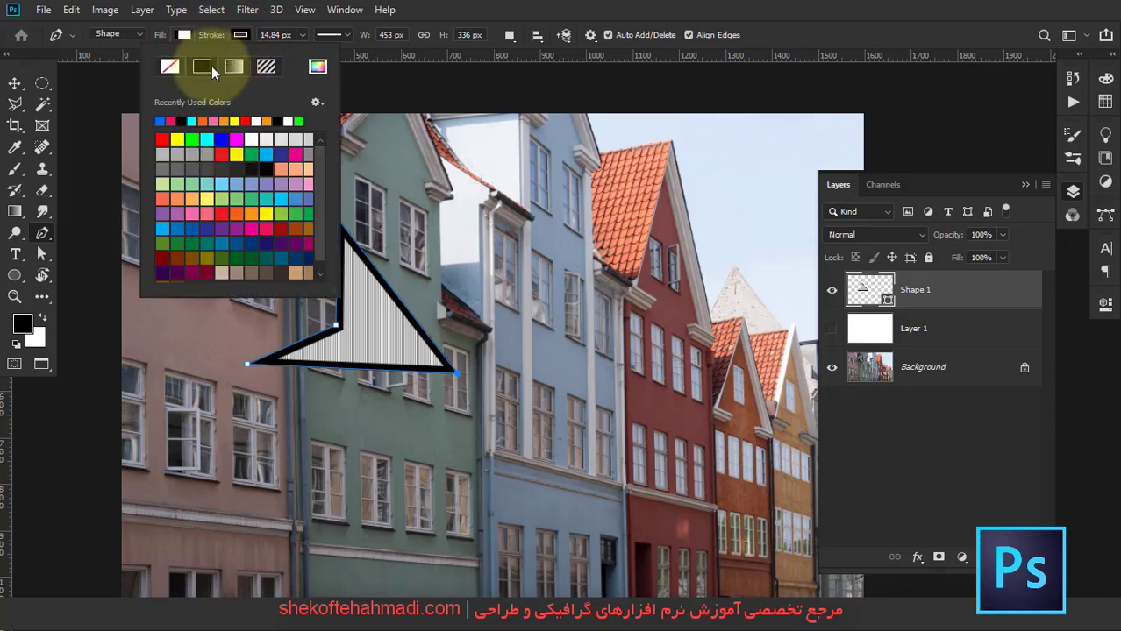
pyautogui.click(238, 67)
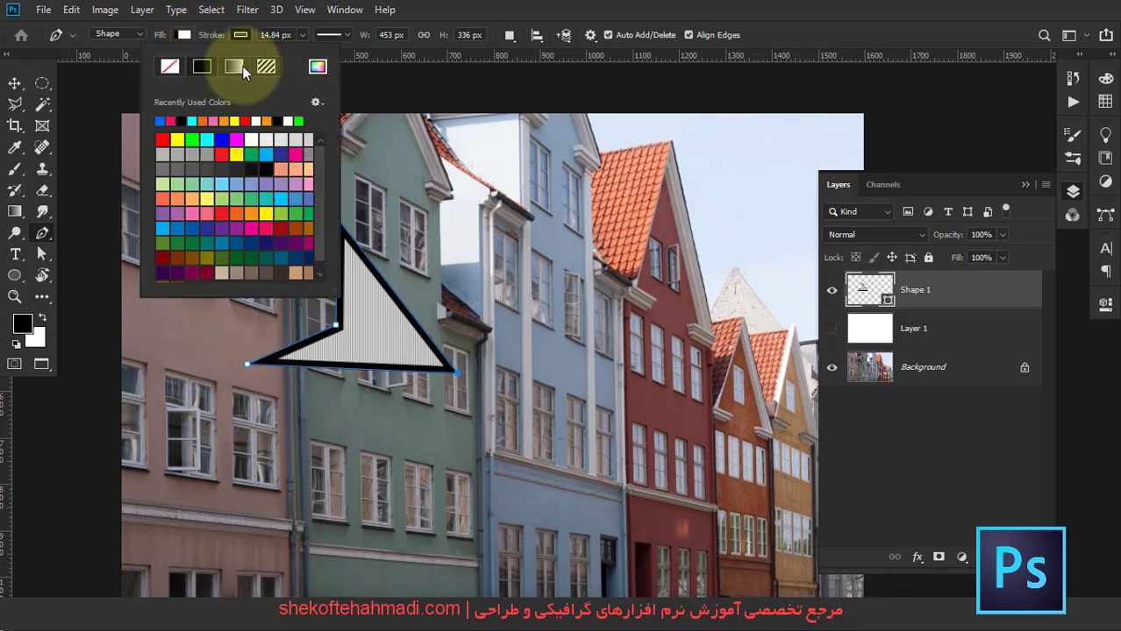
pyautogui.click(246, 156)
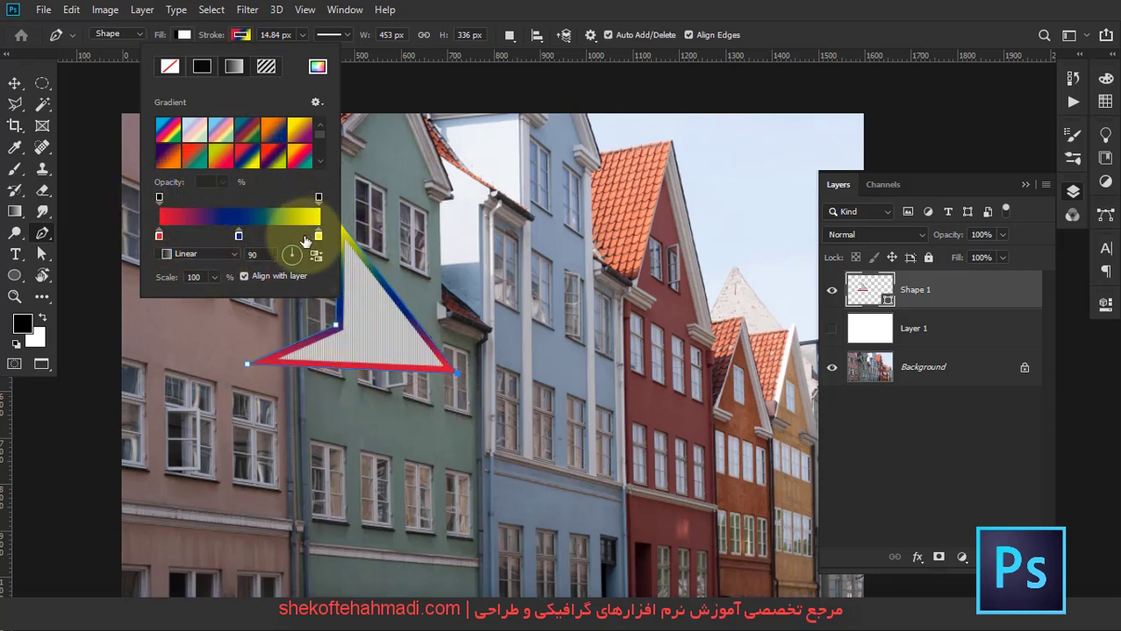
# Switch the outline gradient to Diamond at 286% scale and widen the stroke to 21.38 px
pyautogui.click(190, 254)
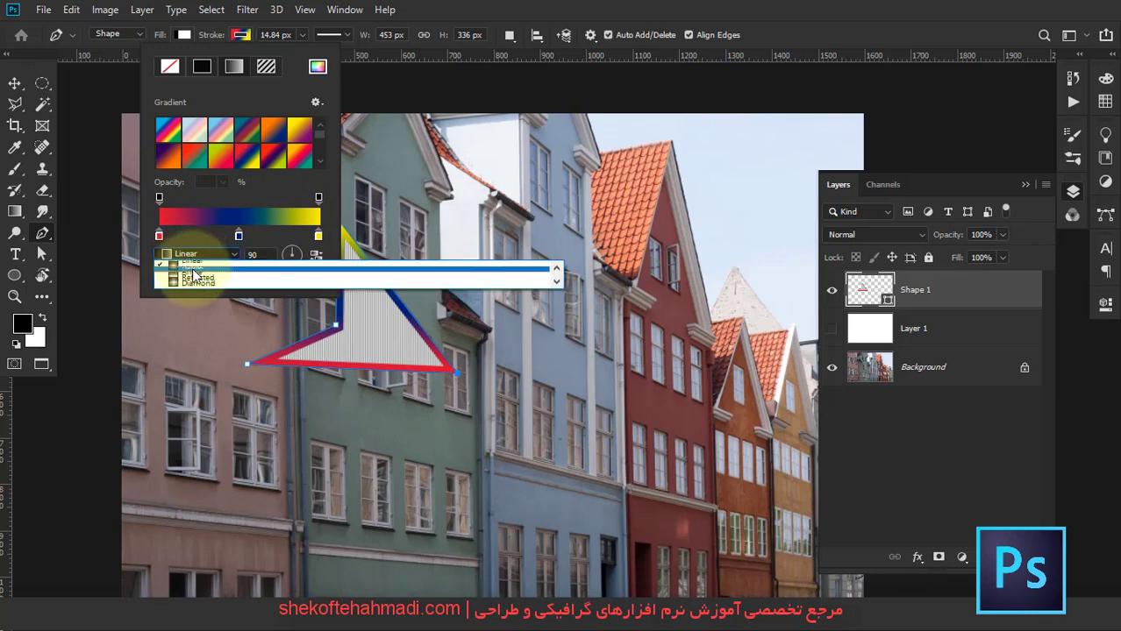
pyautogui.click(192, 268)
pyautogui.press('Down')
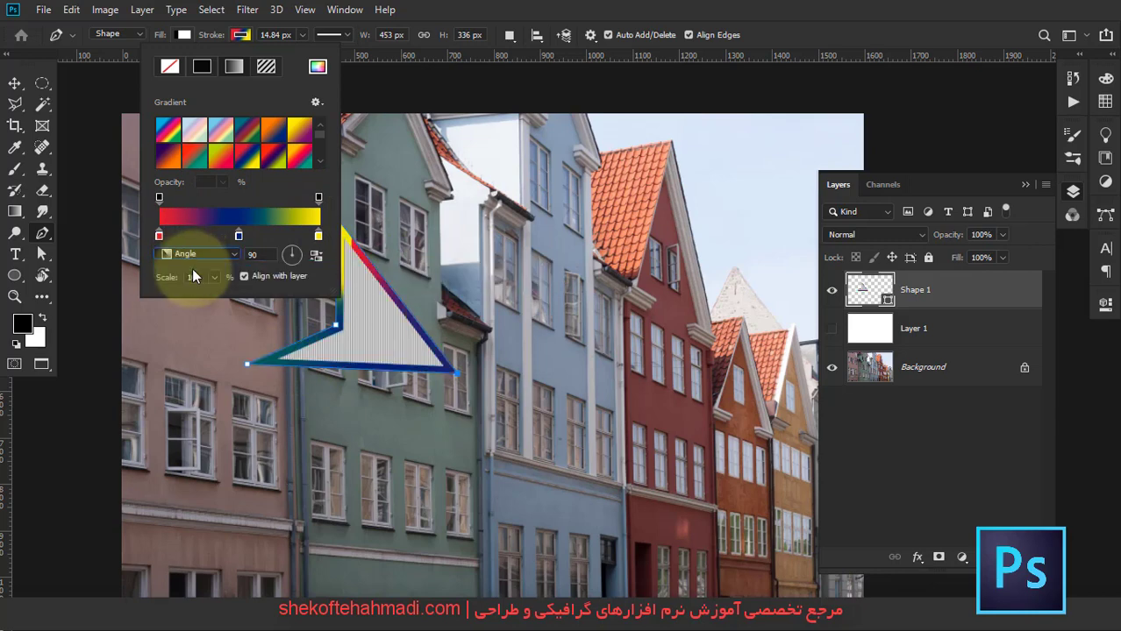
pyautogui.press('Down')
pyautogui.press('Down')
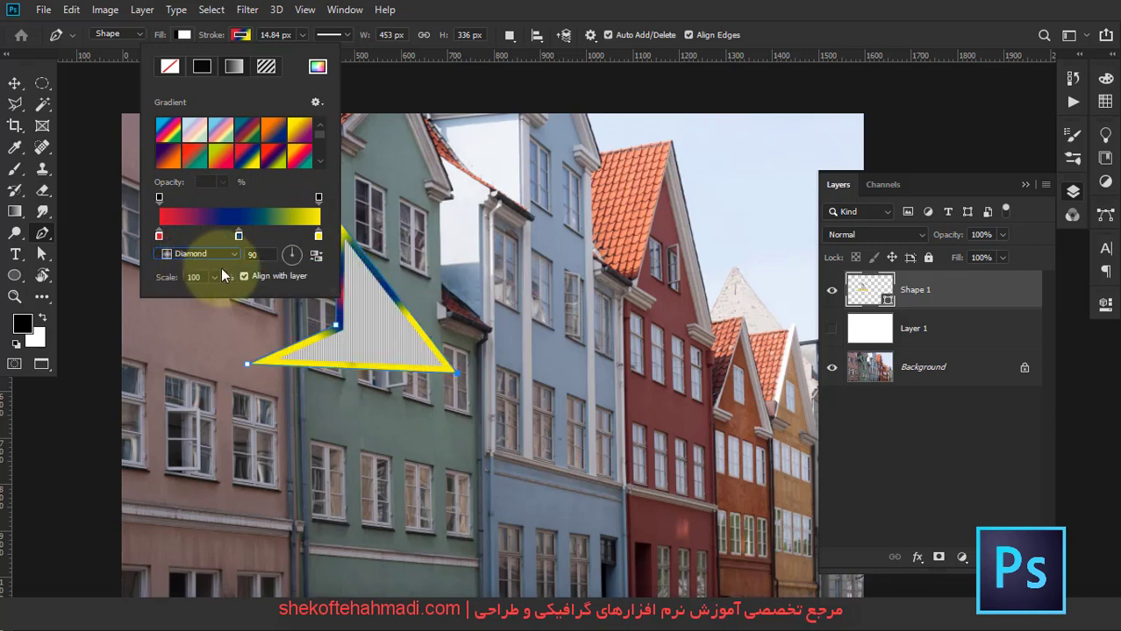
pyautogui.click(211, 255)
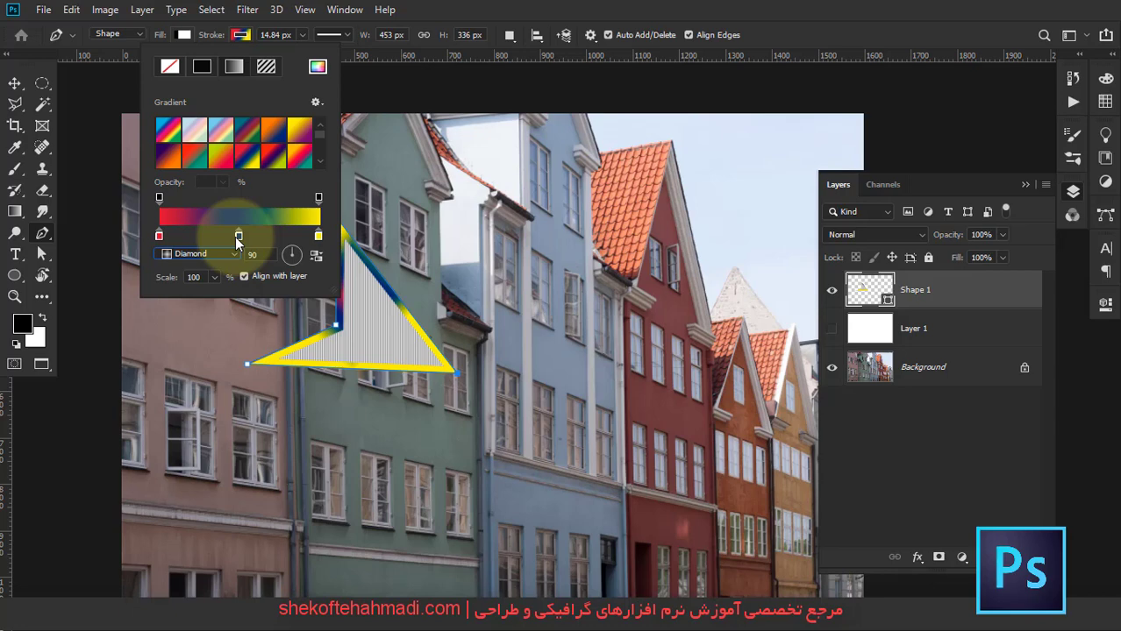
pyautogui.click(213, 277)
pyautogui.moveTo(221, 295); pyautogui.dragTo(228, 294)
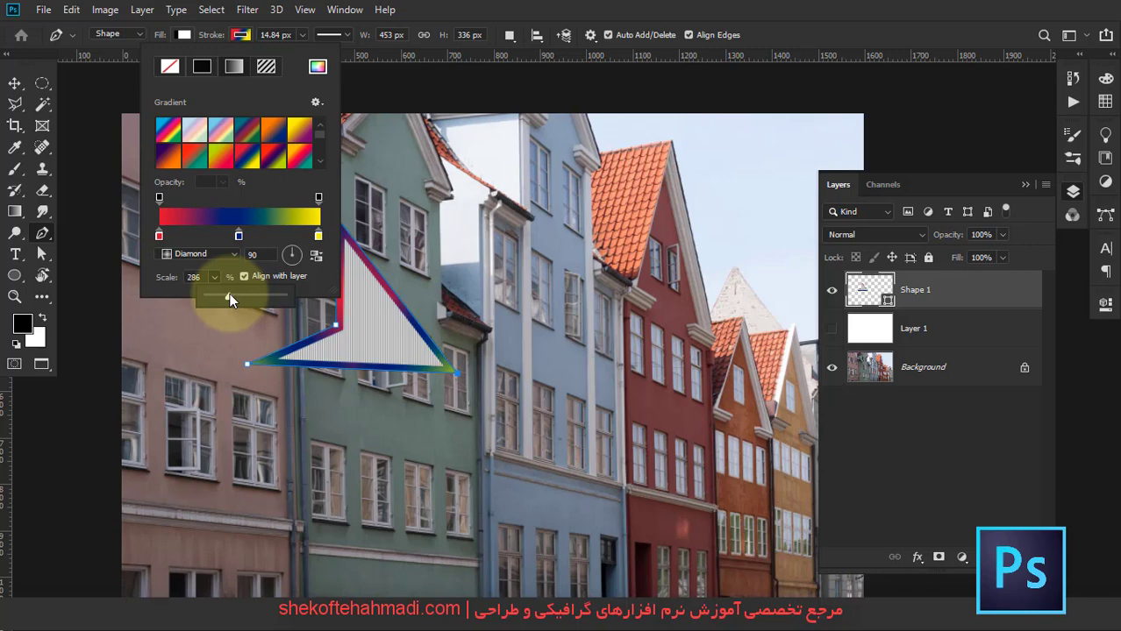
pyautogui.click(278, 91)
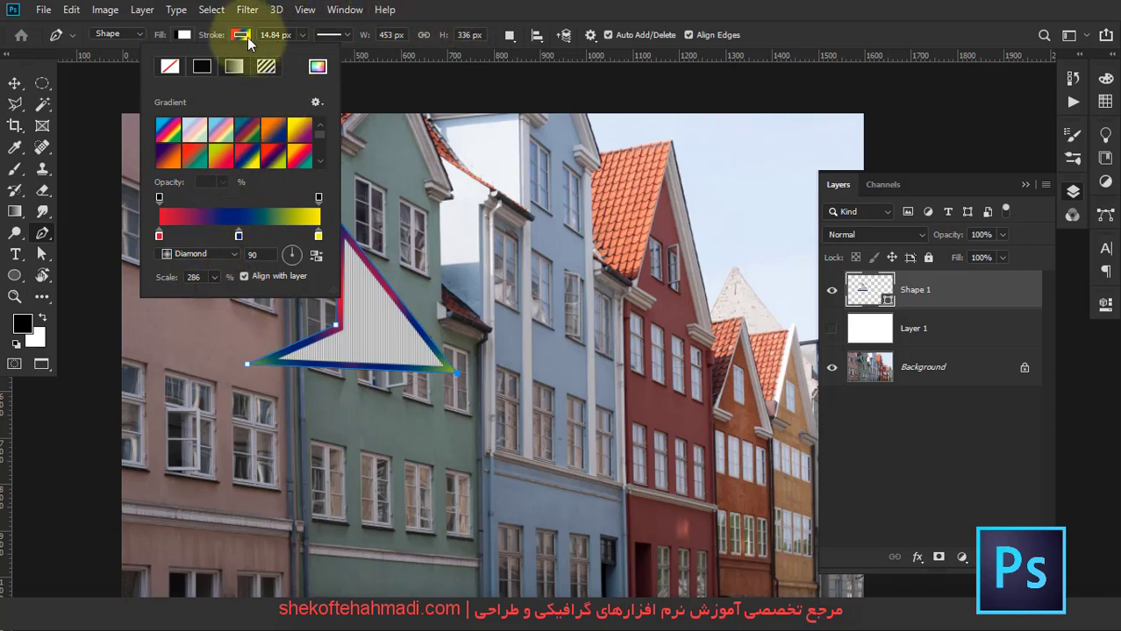
pyautogui.click(300, 34)
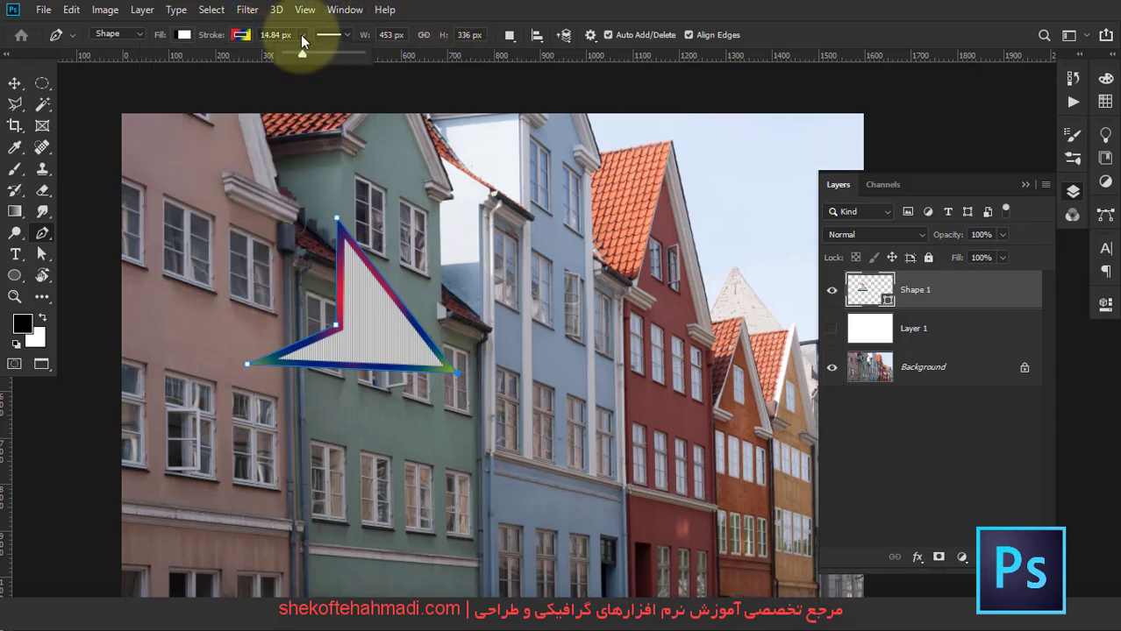
pyautogui.moveTo(300, 52)
pyautogui.mouseDown()
pyautogui.moveTo(312, 55)
pyautogui.moveTo(301, 54)
pyautogui.mouseUp()
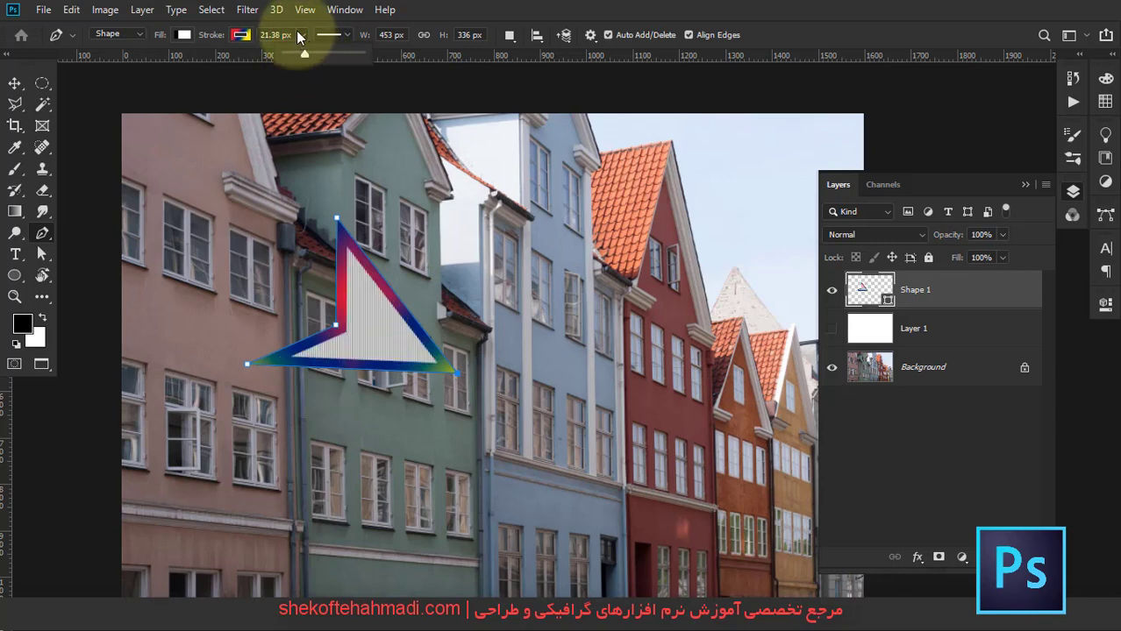
# Try the centre and outside alignments for the triangle's stroke in Stroke Options
pyautogui.click(327, 35)
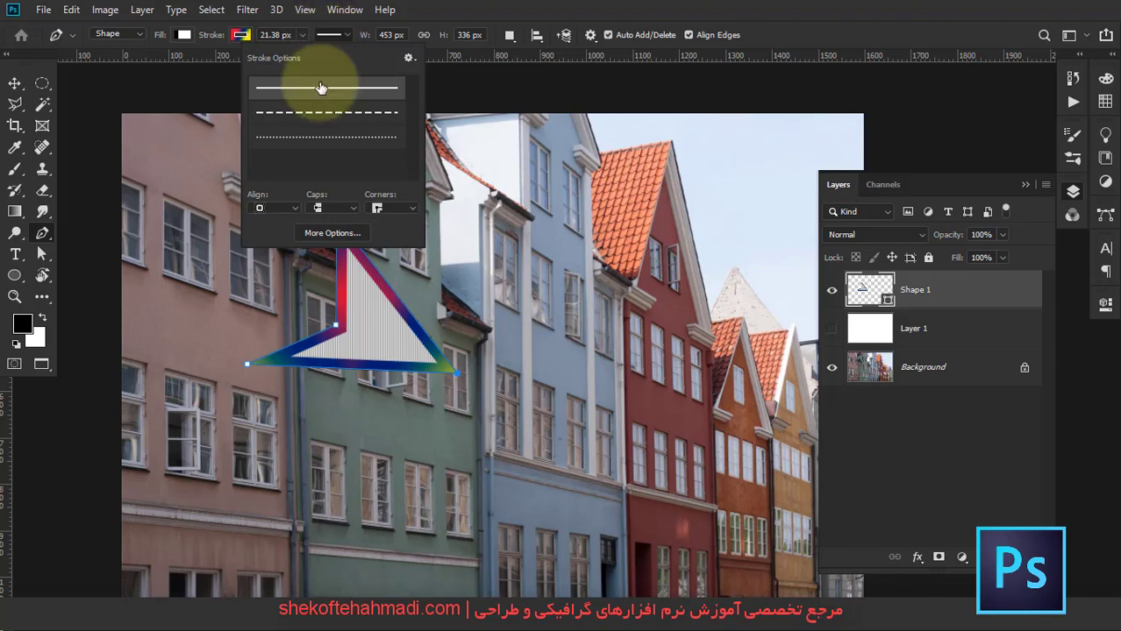
pyautogui.click(290, 208)
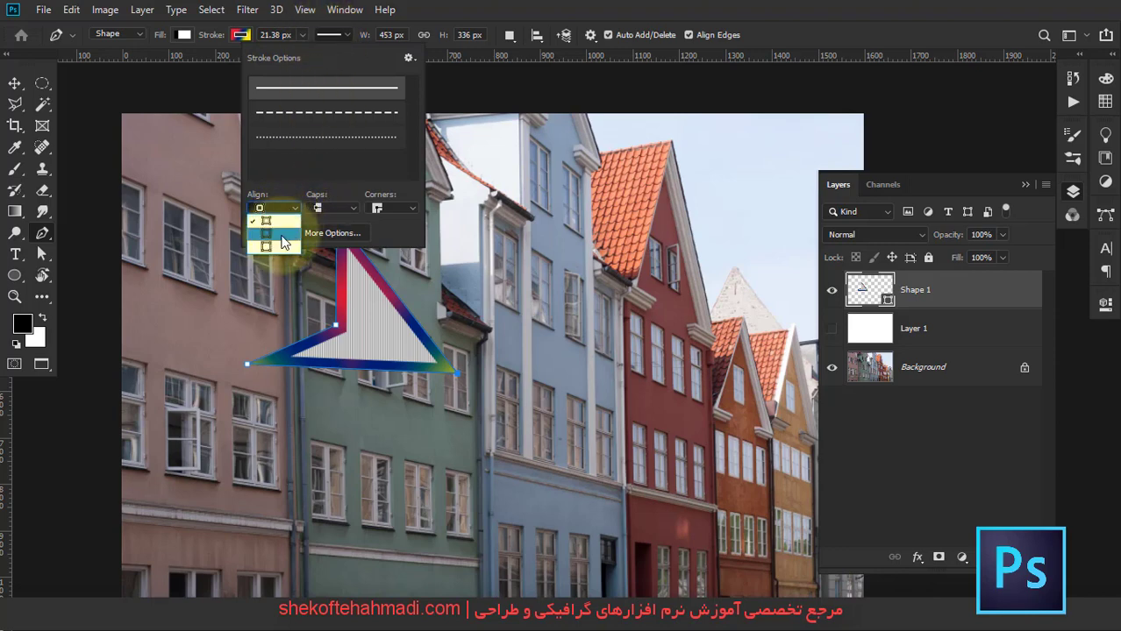
pyautogui.click(280, 209)
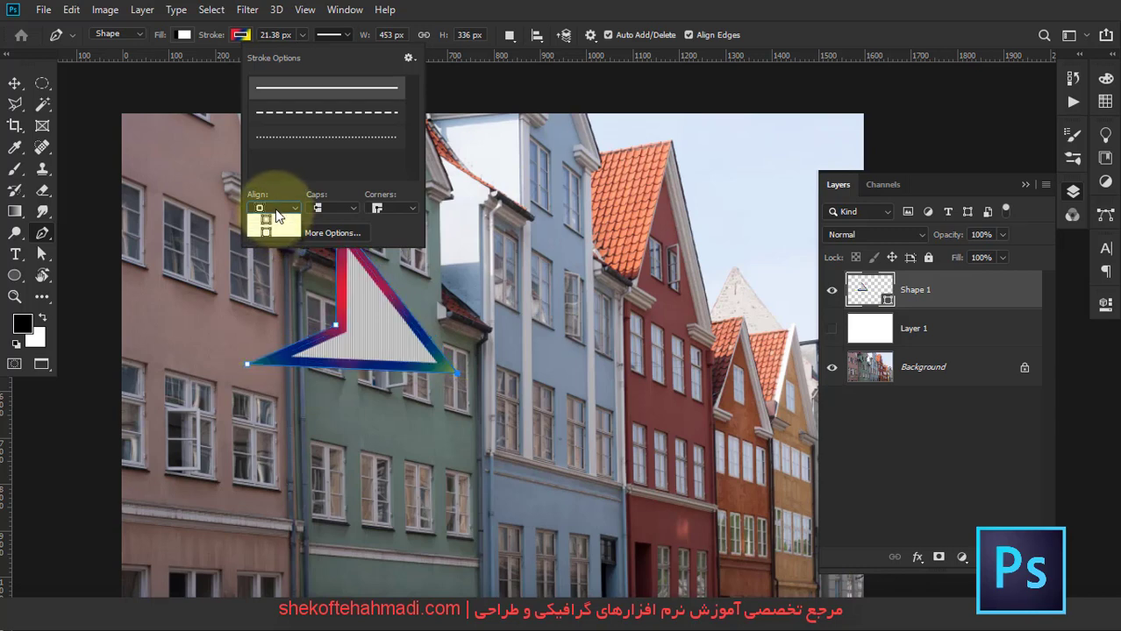
pyautogui.click(275, 211)
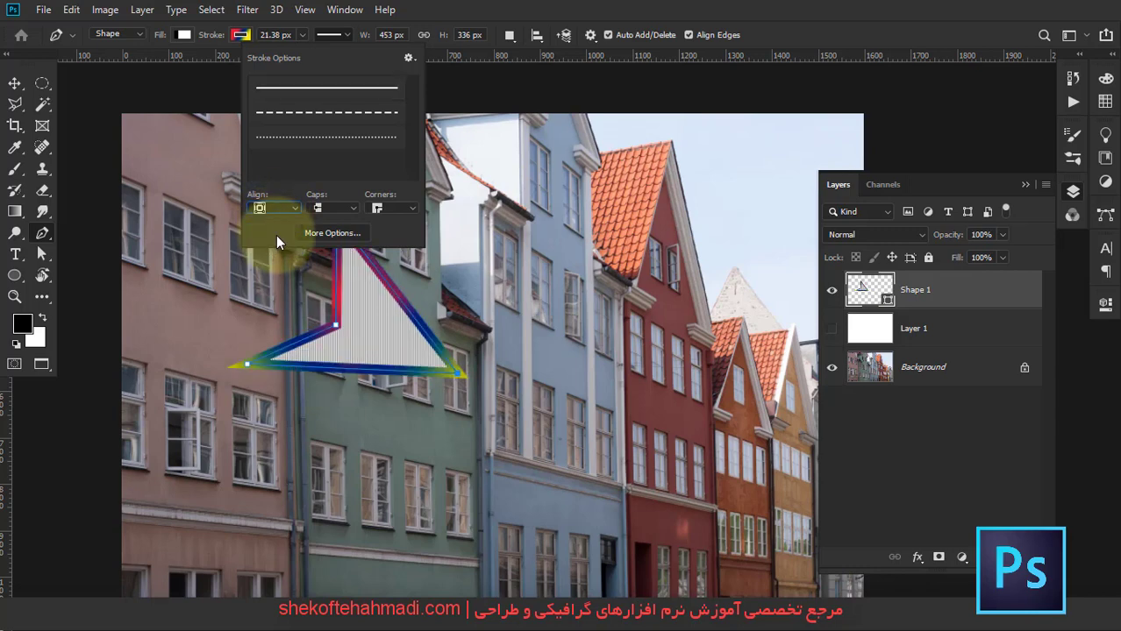
pyautogui.click(276, 211)
pyautogui.click(276, 249)
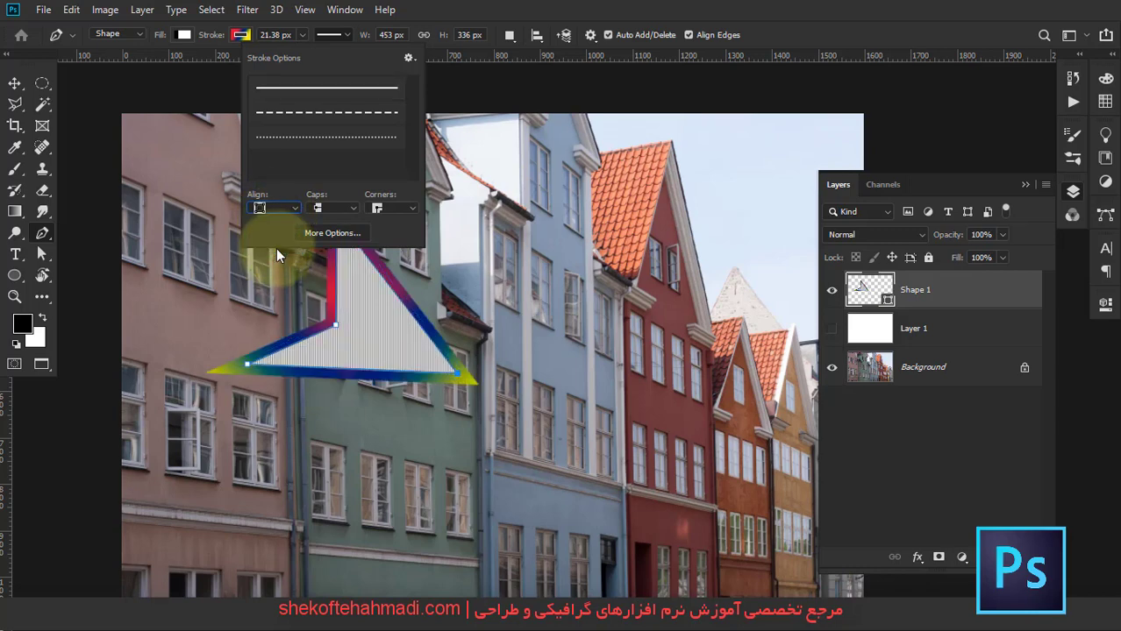
# Compare round and projecting caps, settle on round caps, and centre the stroke on the edges
pyautogui.click(333, 212)
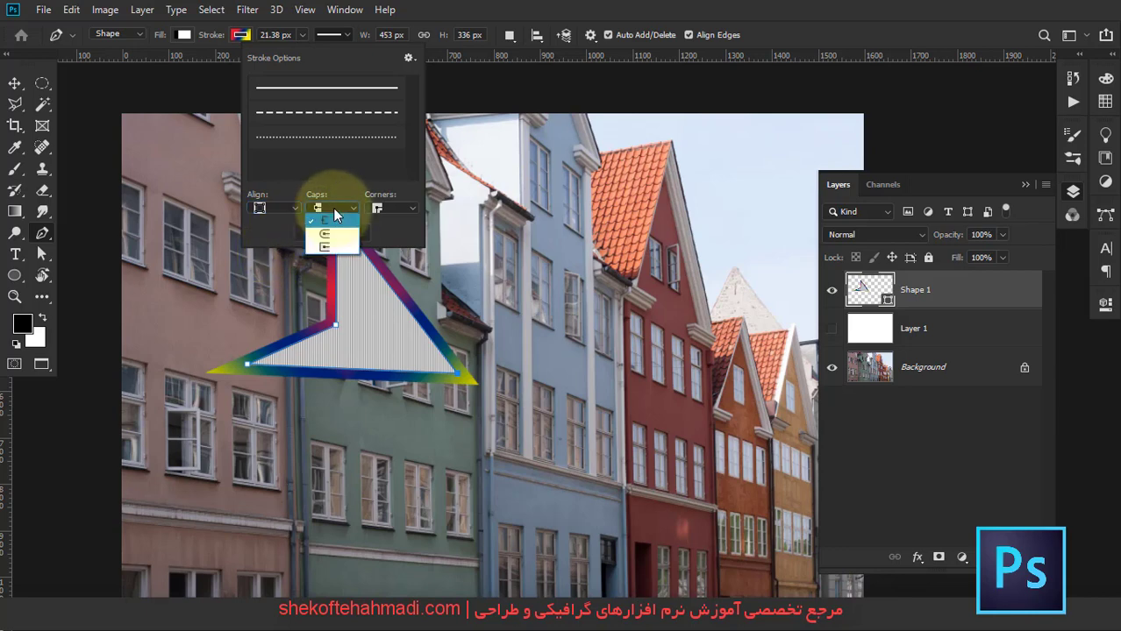
pyautogui.click(328, 231)
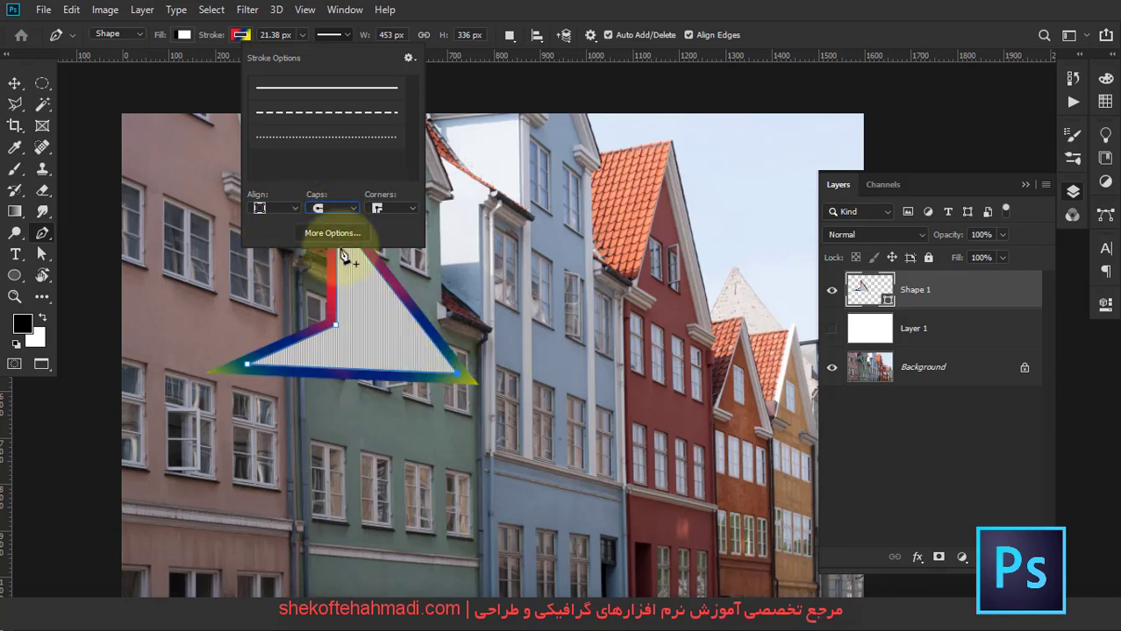
pyautogui.click(339, 212)
pyautogui.click(329, 249)
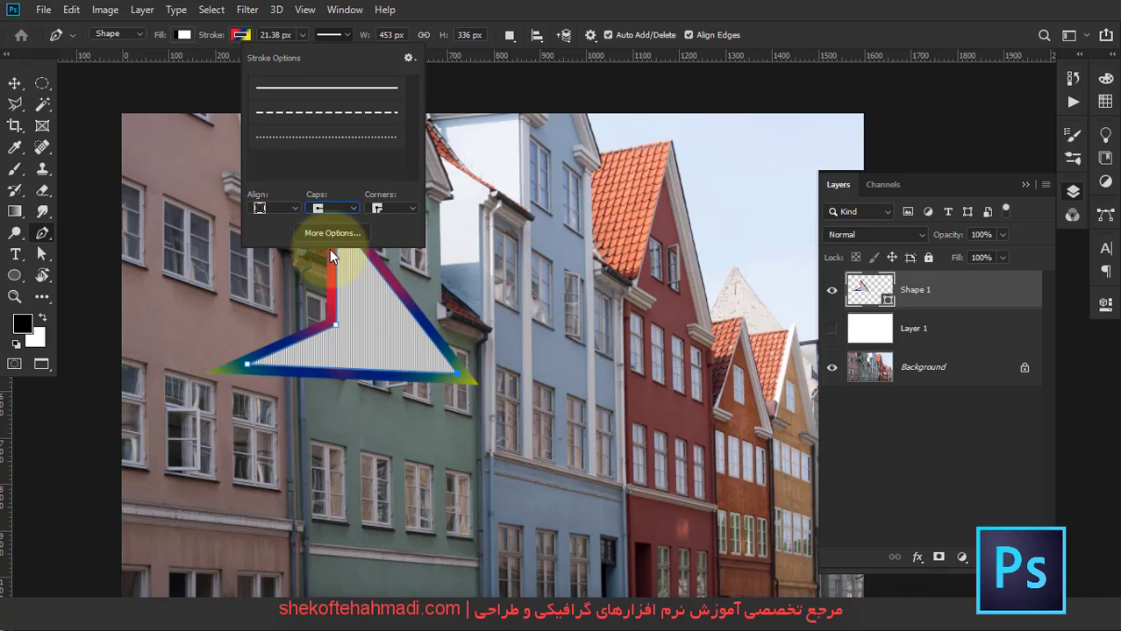
pyautogui.click(323, 208)
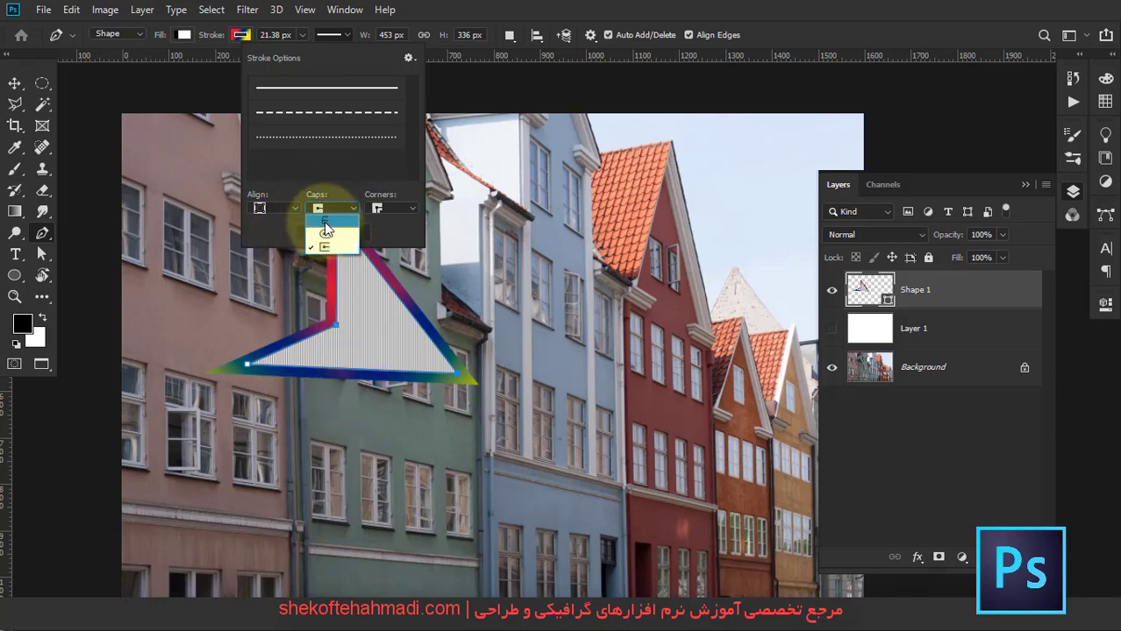
pyautogui.click(326, 231)
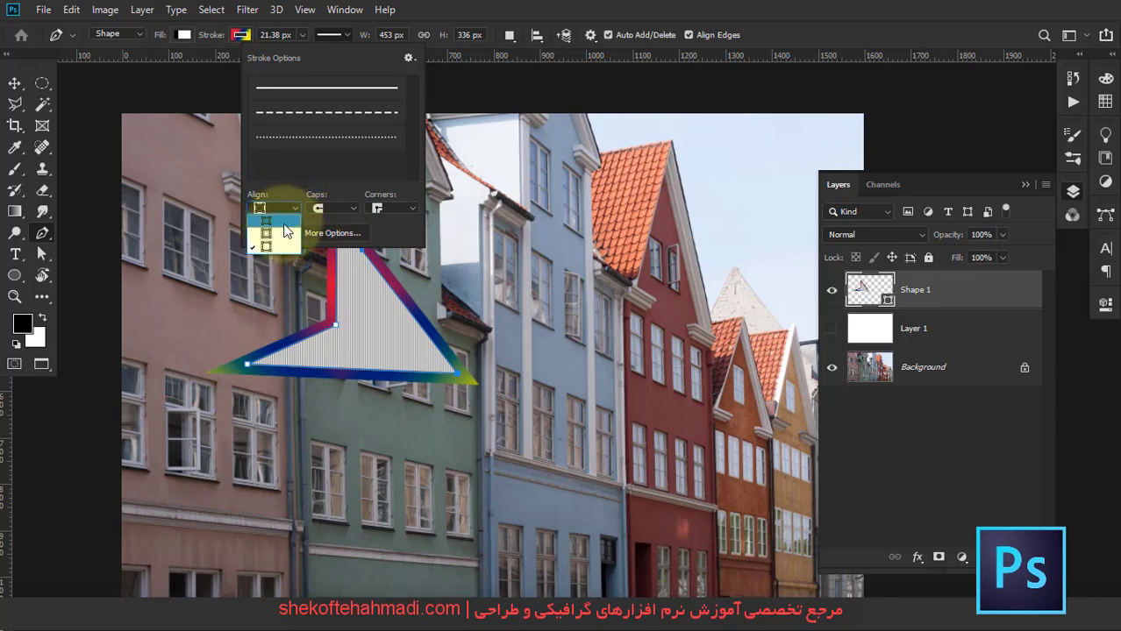
pyautogui.click(282, 235)
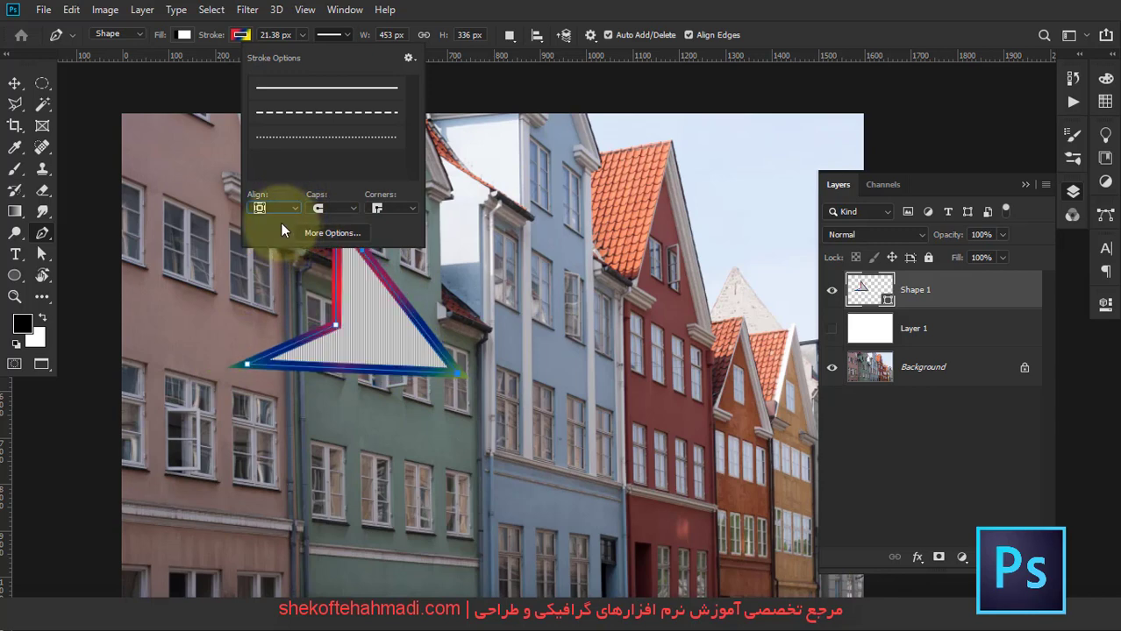
pyautogui.click(272, 208)
# Set the triangle's stroke alignment to Inside its edges
pyautogui.click(263, 230)
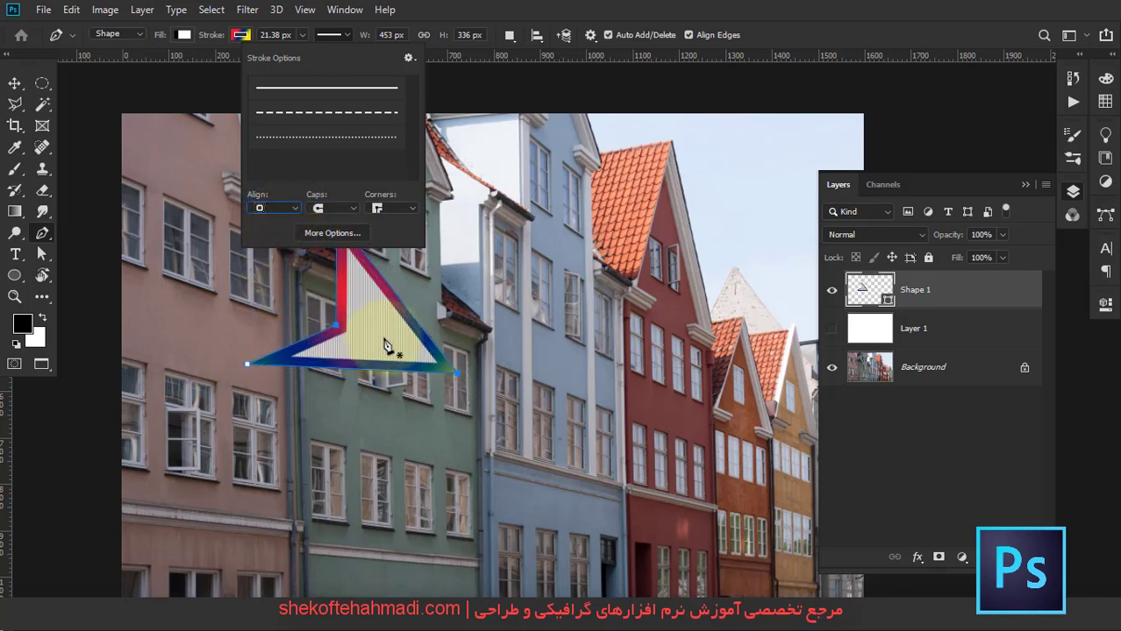
pyautogui.click(273, 207)
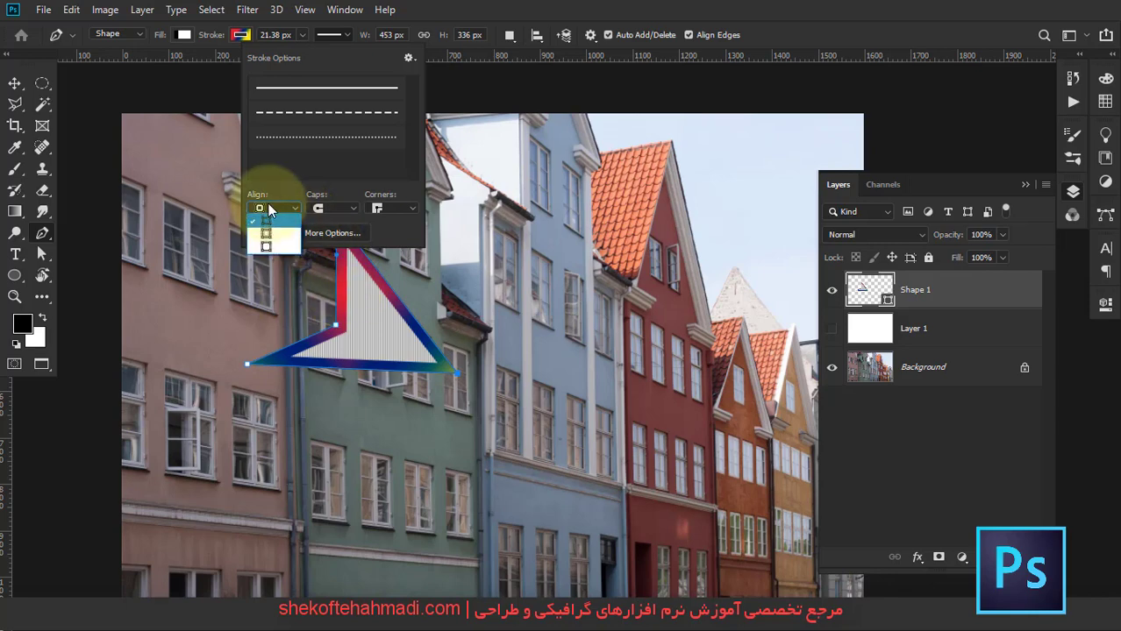
pyautogui.click(268, 249)
# Give the outline mitred corners and switch it from dashed to the dotted line preset
pyautogui.click(378, 209)
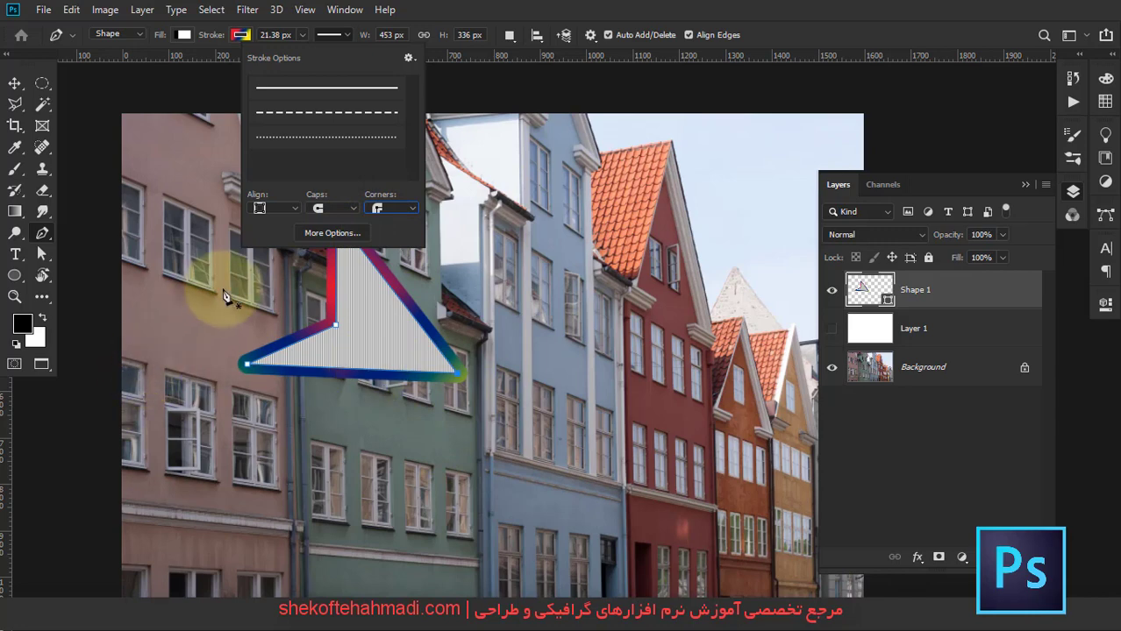
pyautogui.click(381, 206)
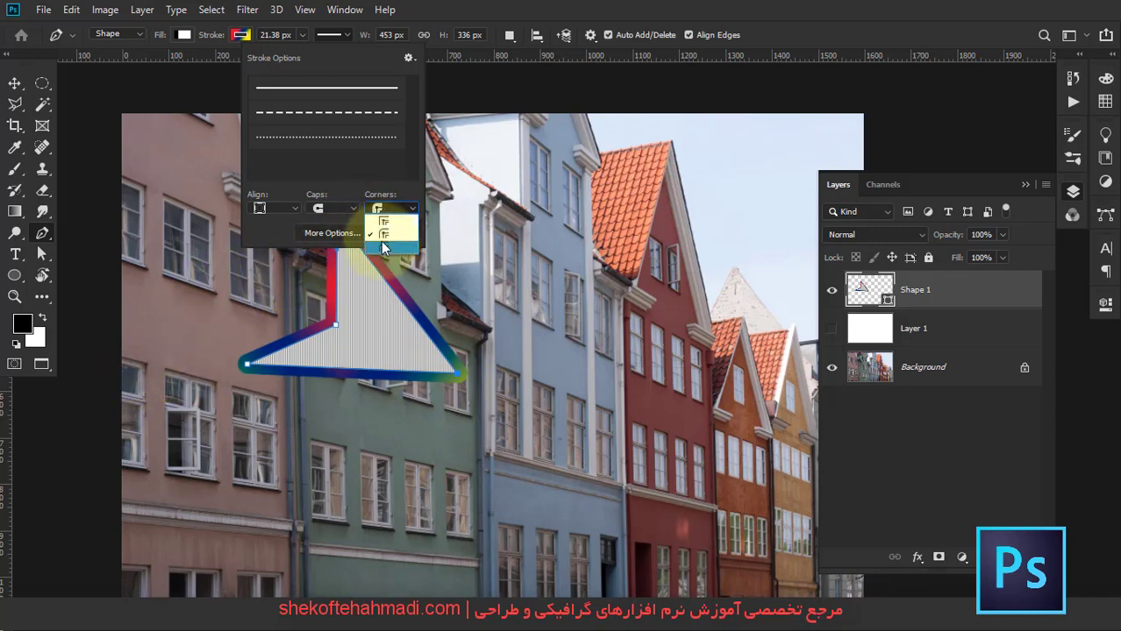
pyautogui.click(381, 241)
pyautogui.click(380, 209)
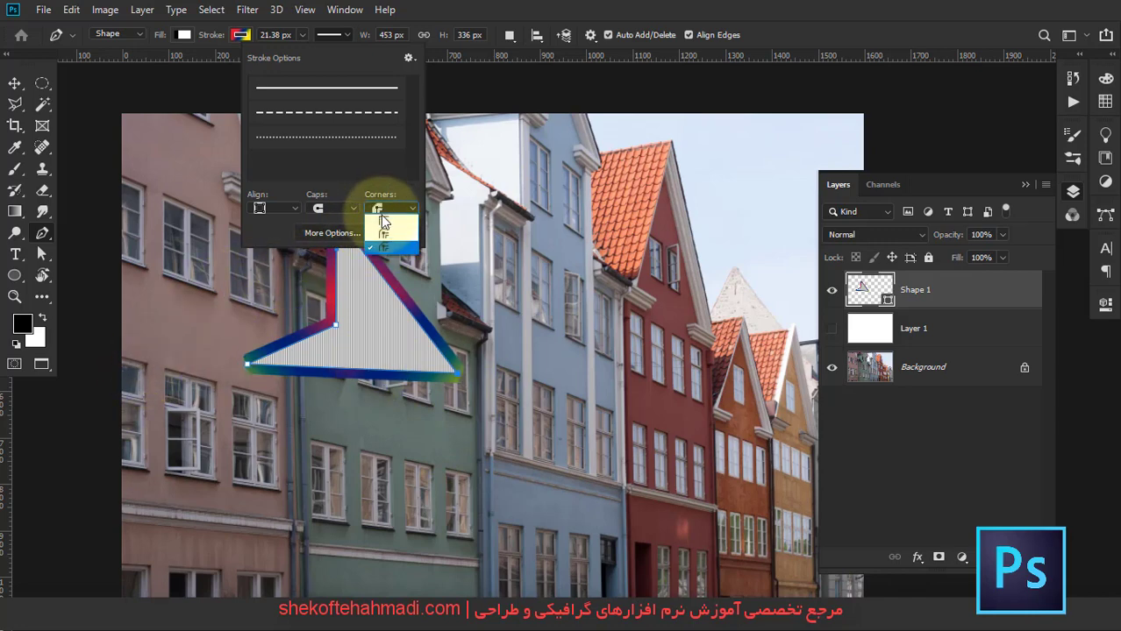
pyautogui.click(380, 221)
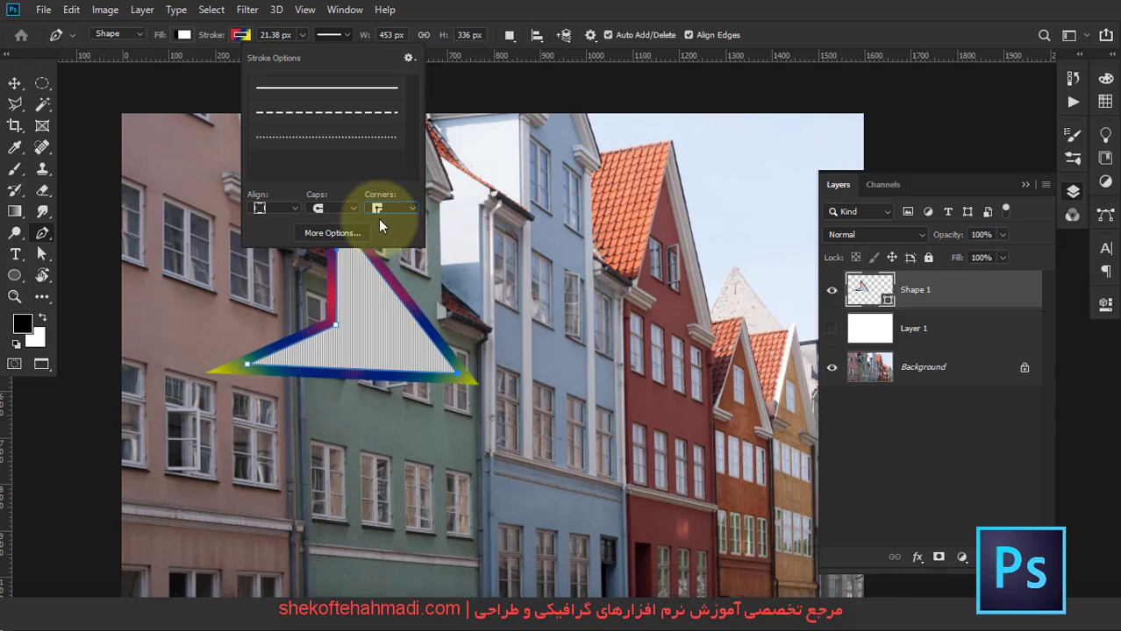
pyautogui.click(340, 113)
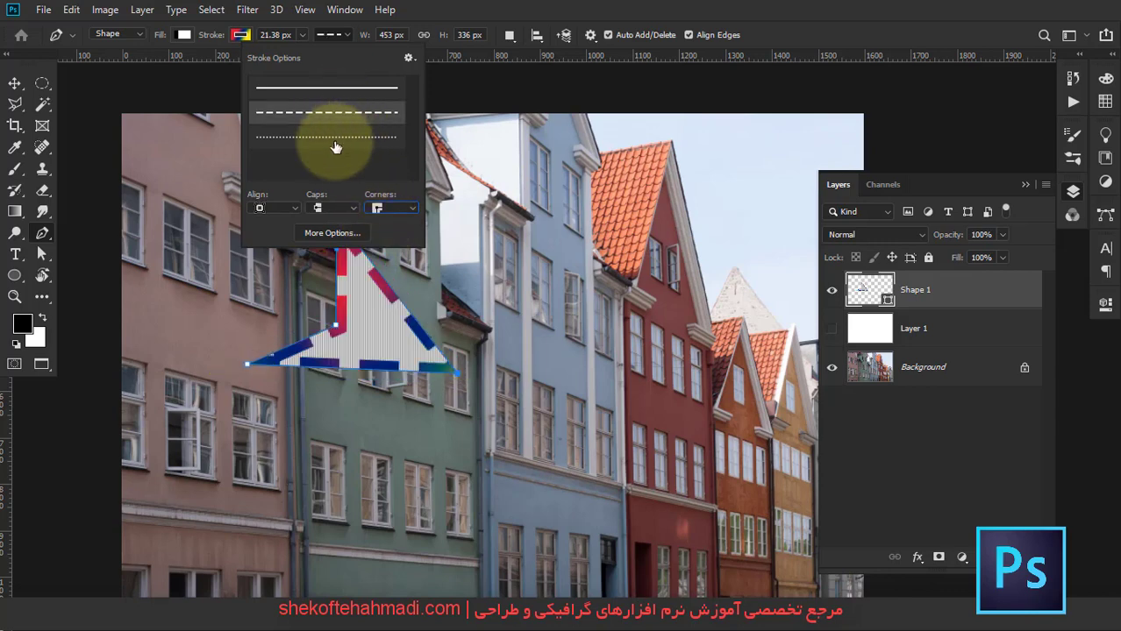
pyautogui.click(335, 138)
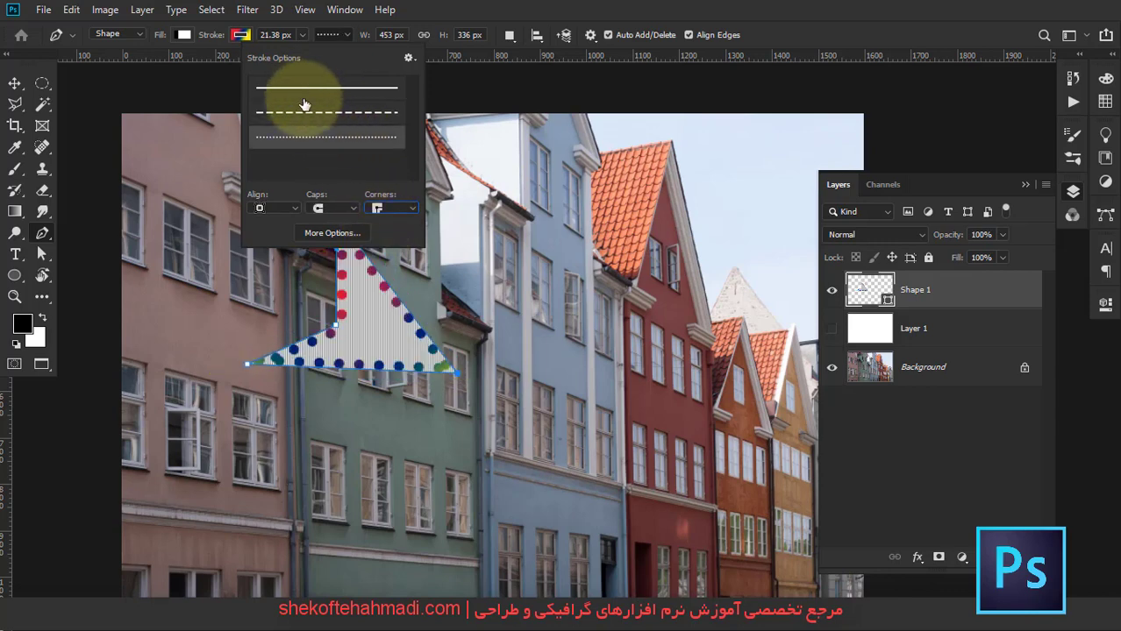
# Enter a dash pattern of dash 0, gap 3, dash 1, gap 5, dash 1, gap 6
pyautogui.click(313, 232)
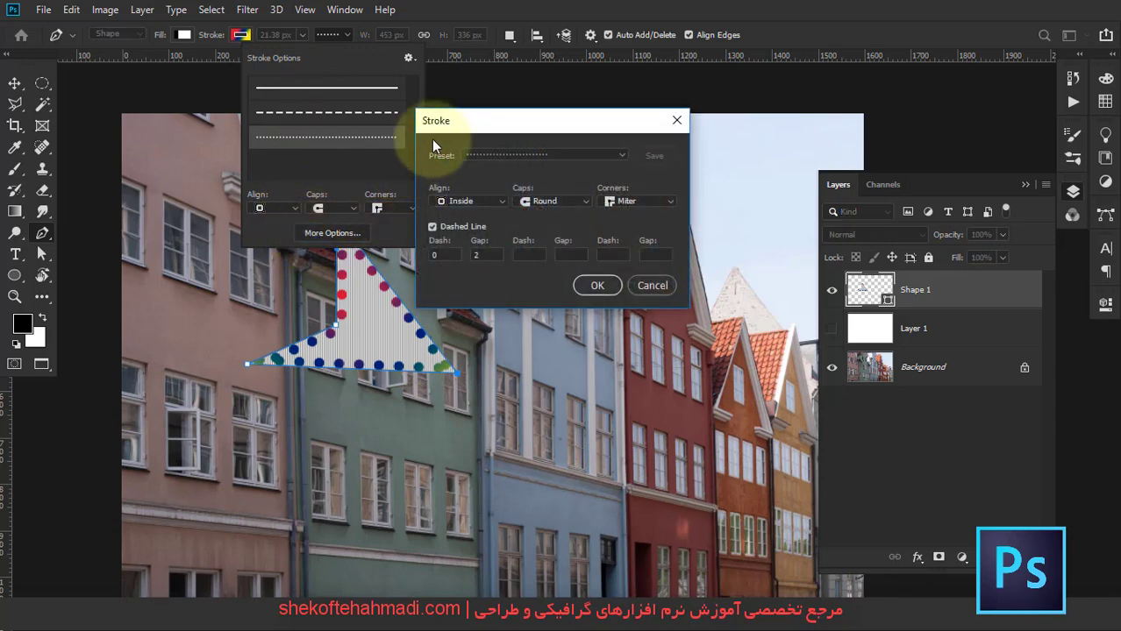
pyautogui.moveTo(444, 120); pyautogui.dragTo(505, 124)
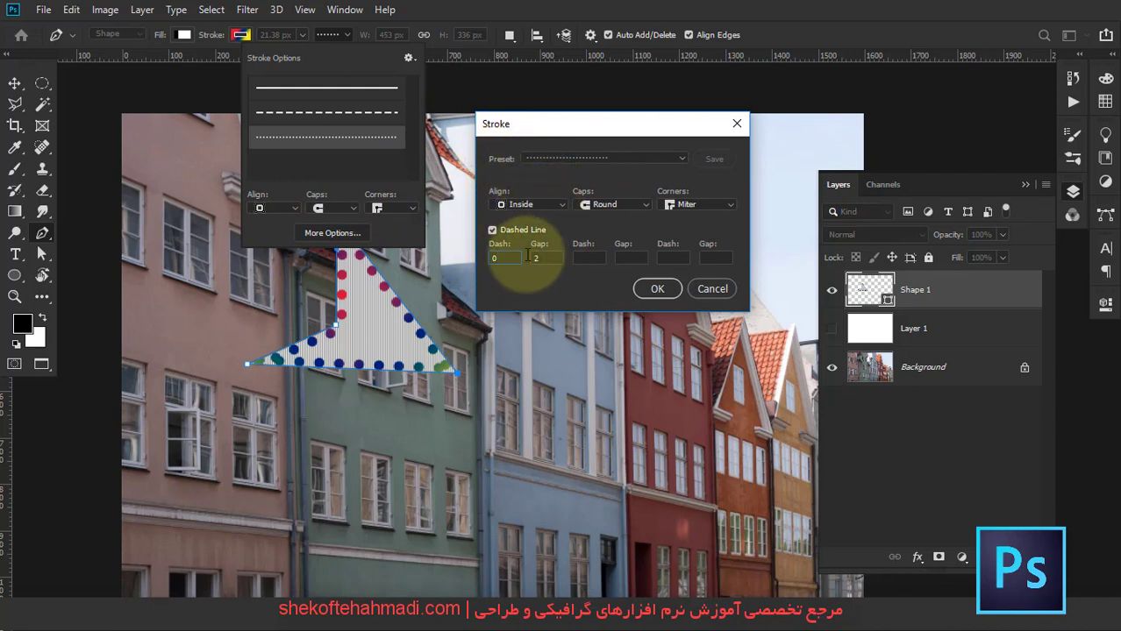
pyautogui.press('Tab')
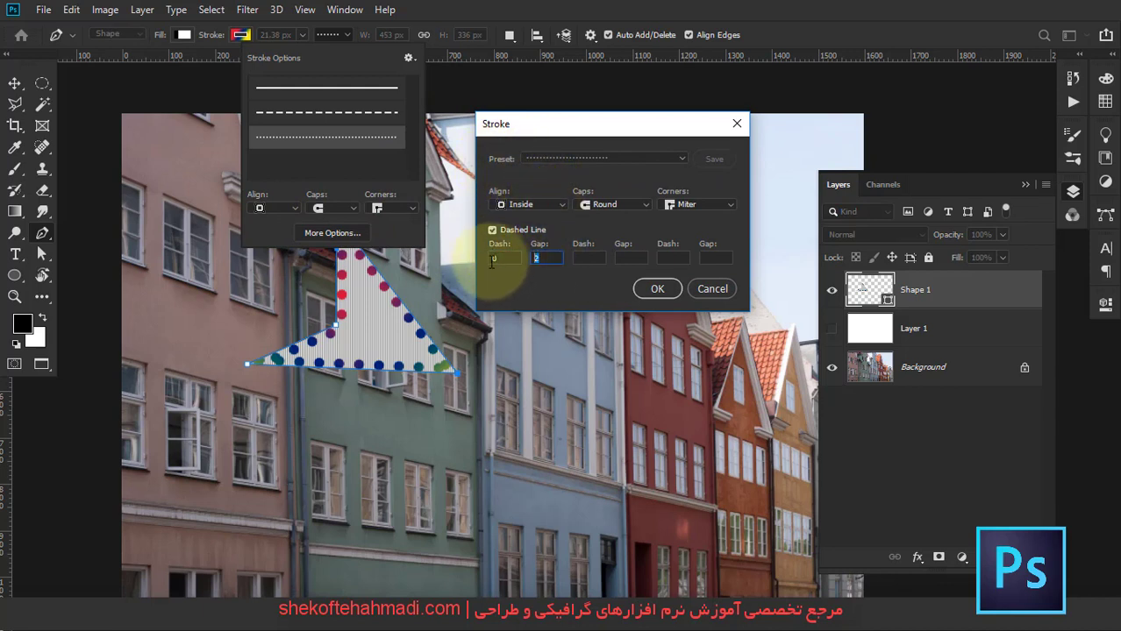
pyautogui.write('3')
pyautogui.press('Tab')
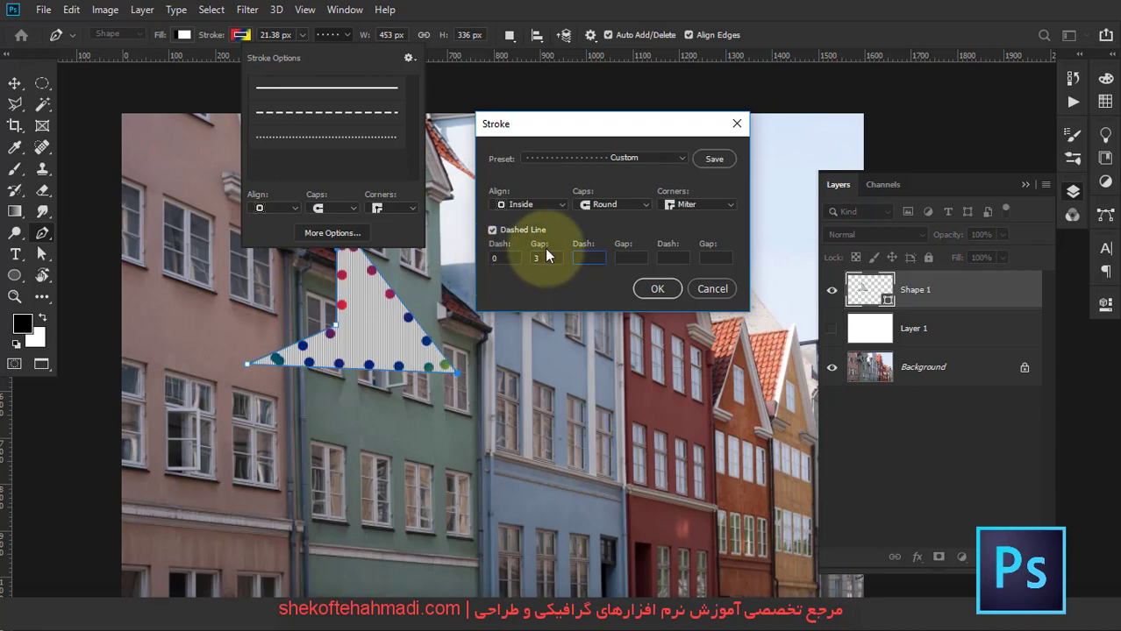
pyautogui.write('1')
pyautogui.press('Tab')
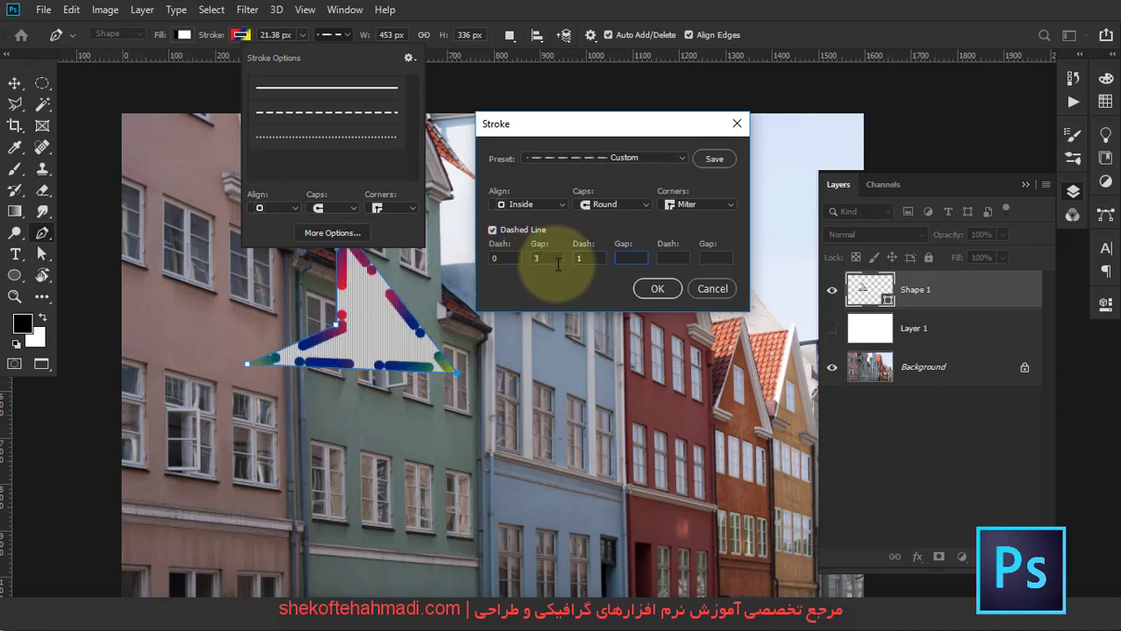
pyautogui.write('5')
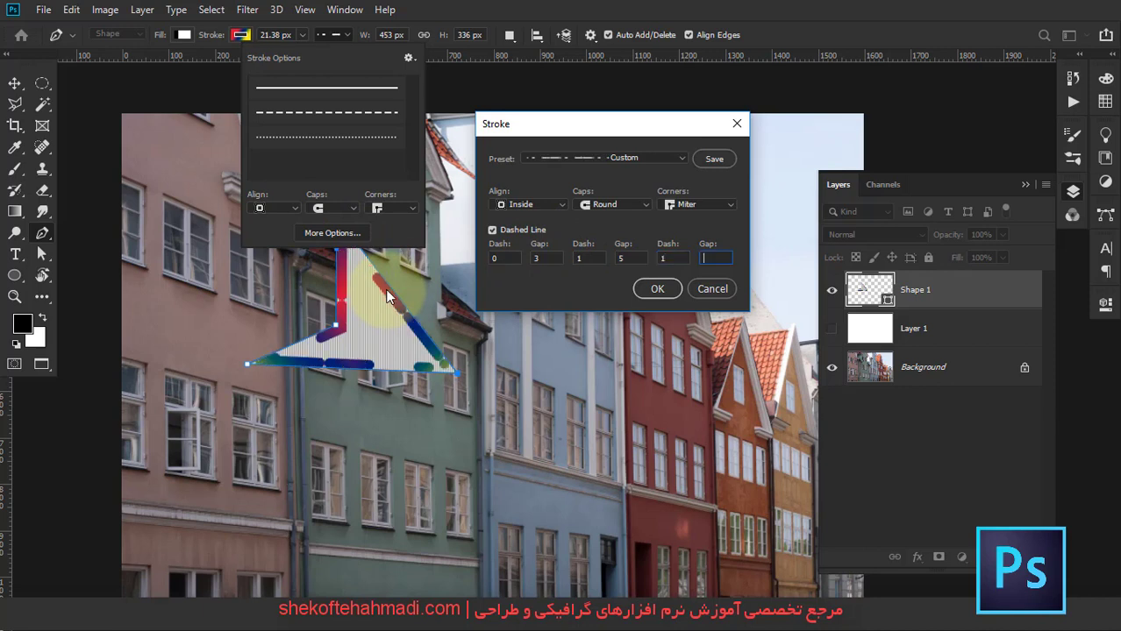
pyautogui.write('6')
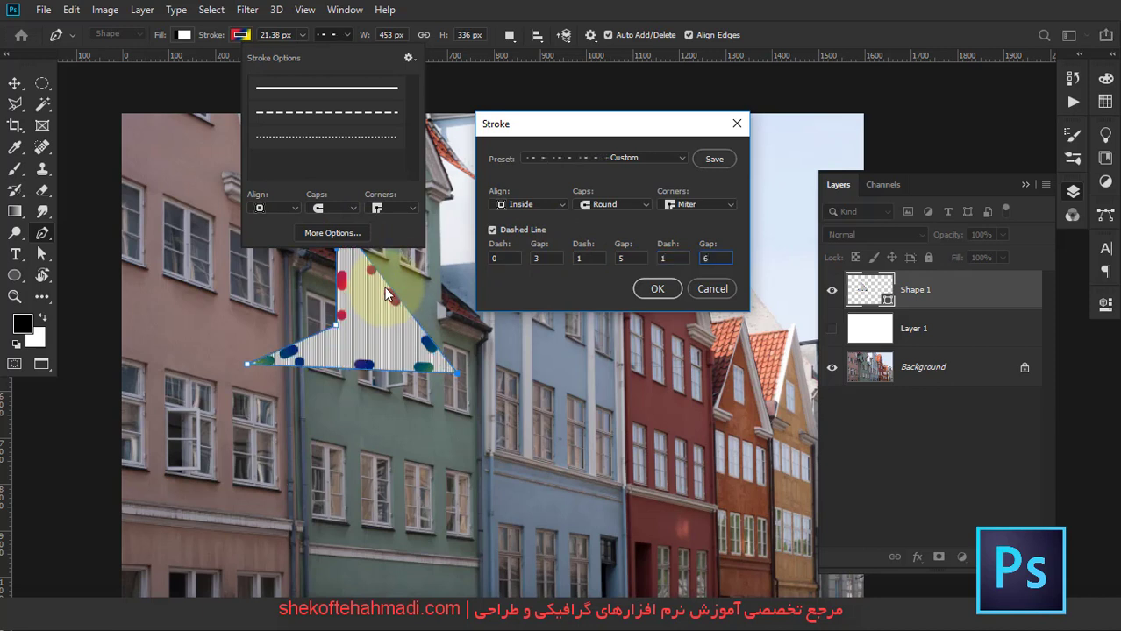
pyautogui.press('Tab')
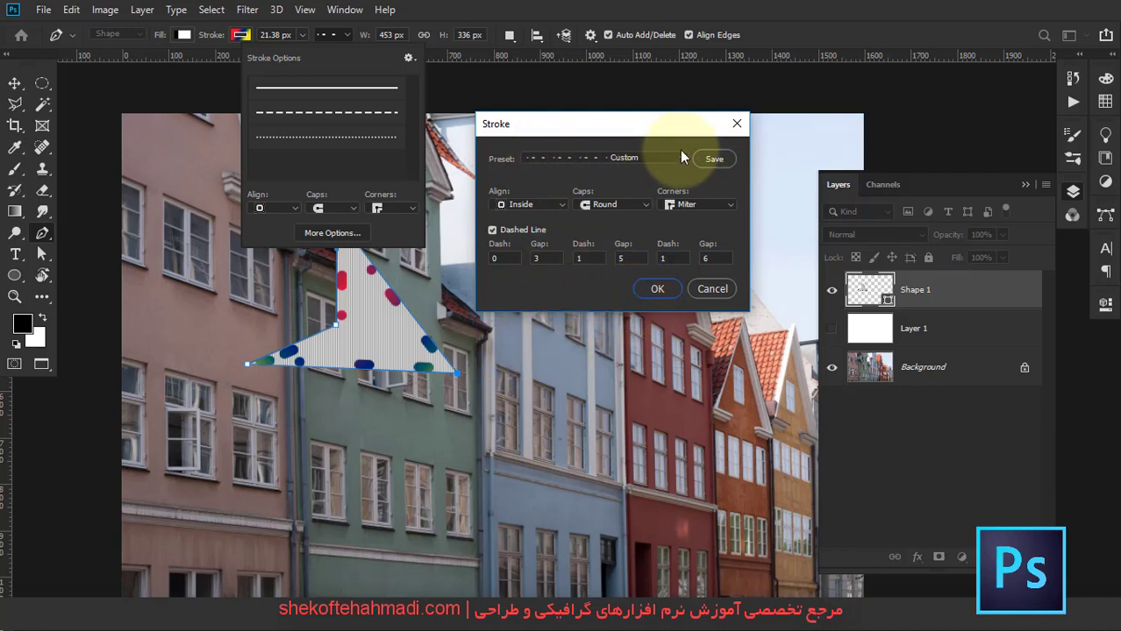
# Save the custom dash pattern as a new stroke preset and close the dialog
pyautogui.click(713, 159)
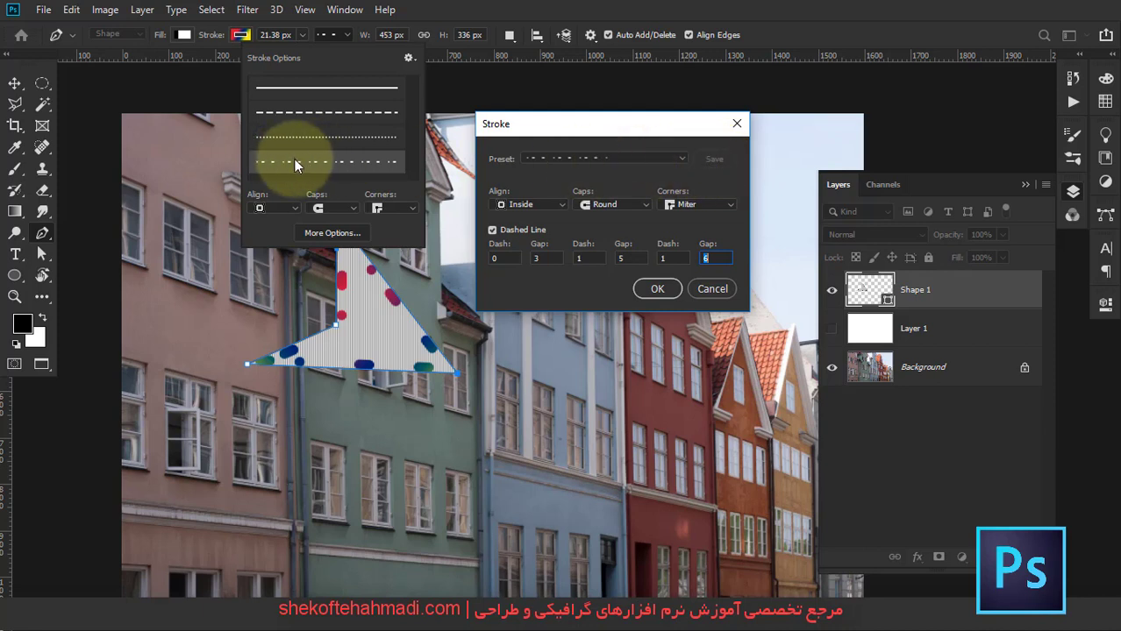
pyautogui.click(581, 159)
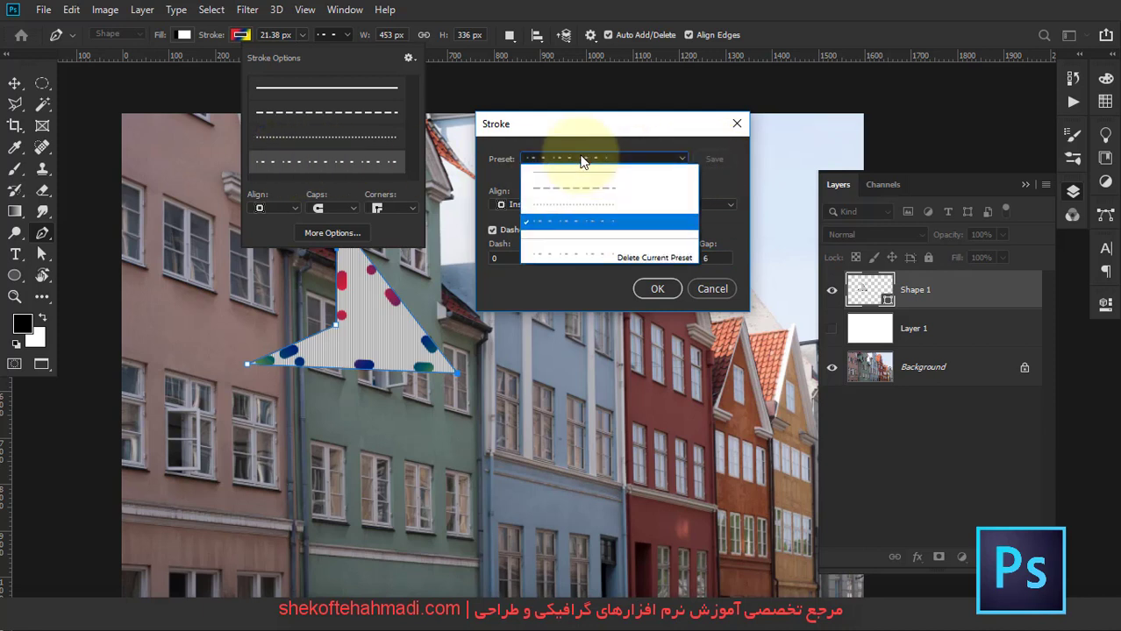
pyautogui.click(701, 290)
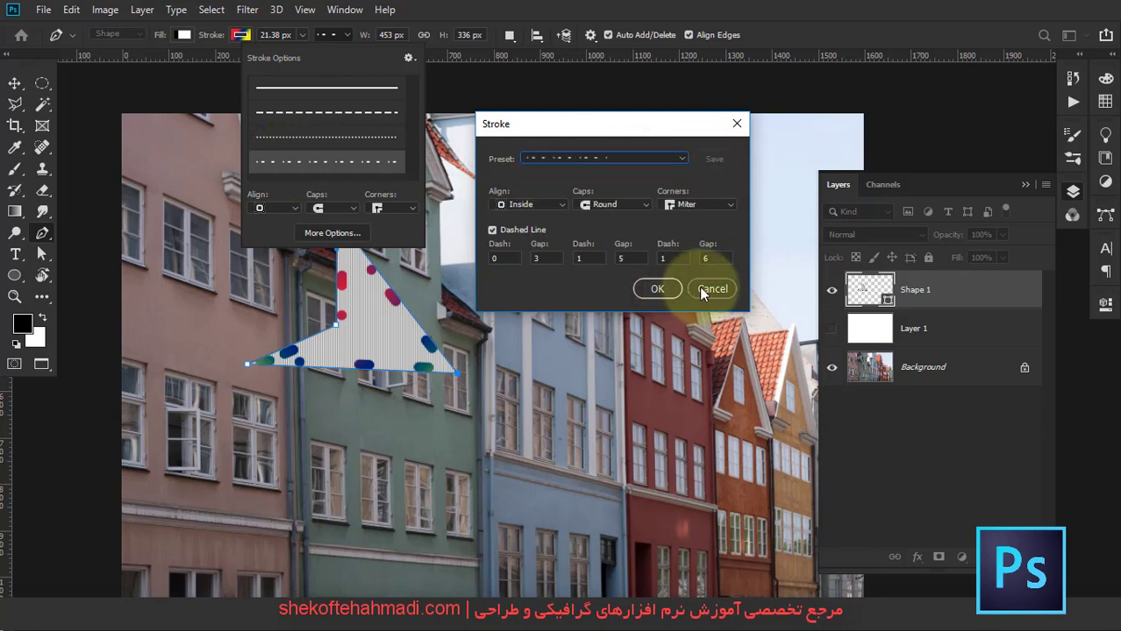
# Try the dash-dot and dotted presets on the triangle, ending on a solid gradient outline
pyautogui.click(702, 290)
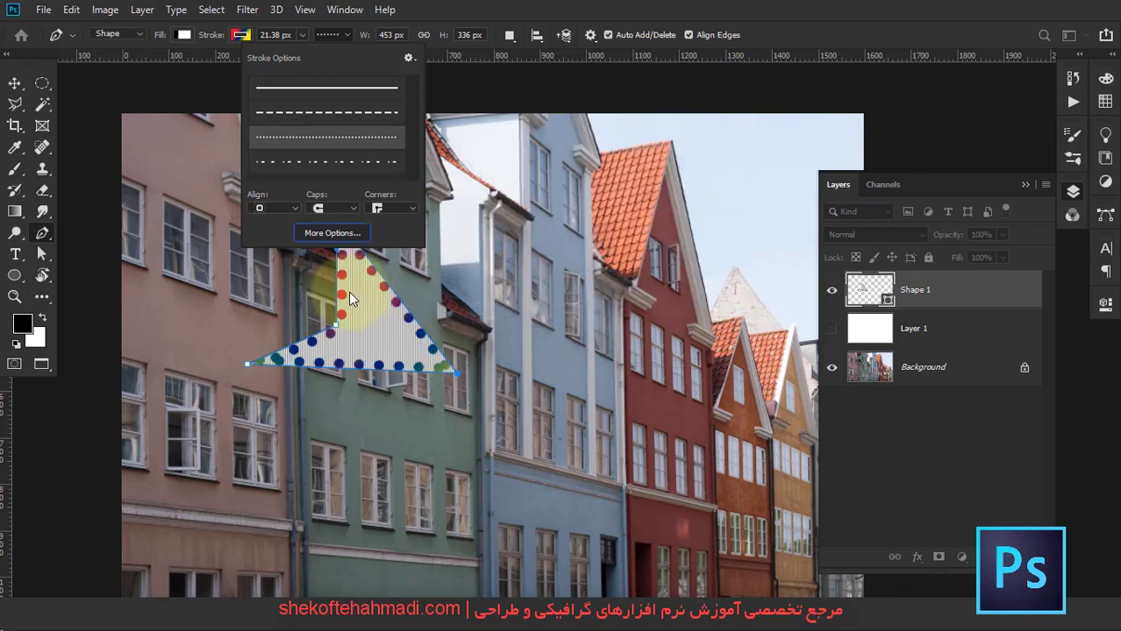
pyautogui.click(320, 163)
pyautogui.click(316, 138)
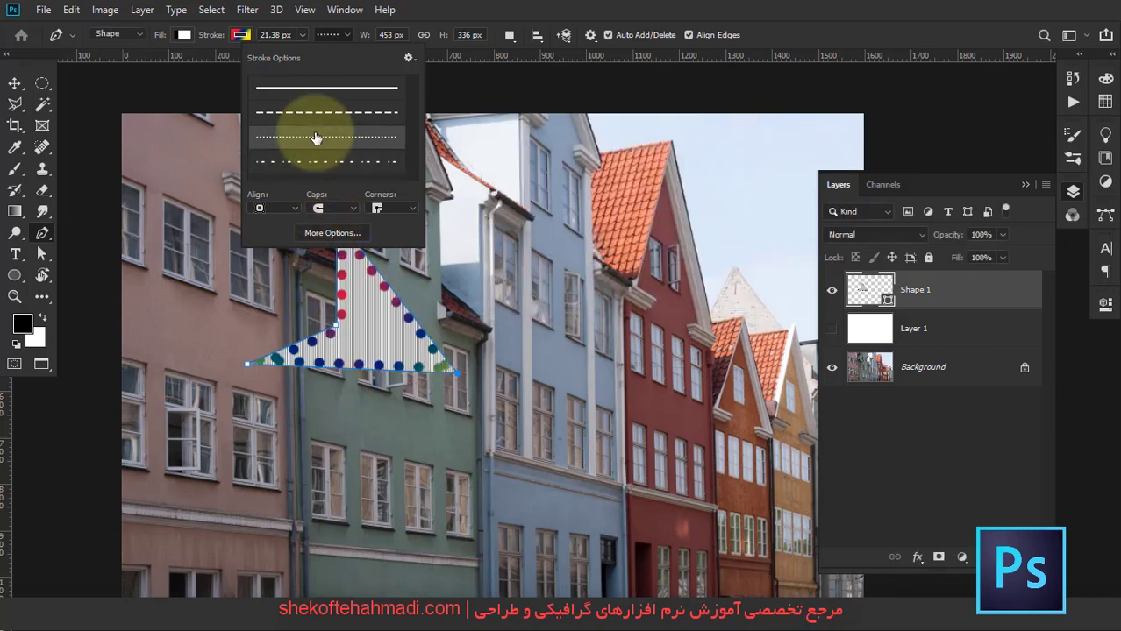
pyautogui.click(317, 104)
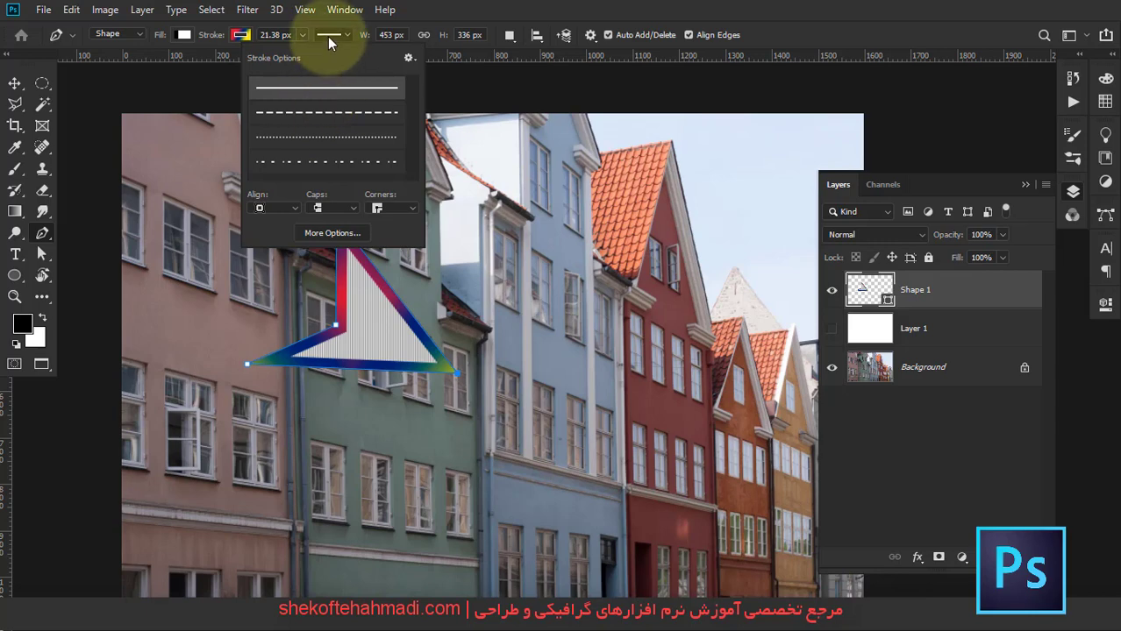
pyautogui.click(407, 58)
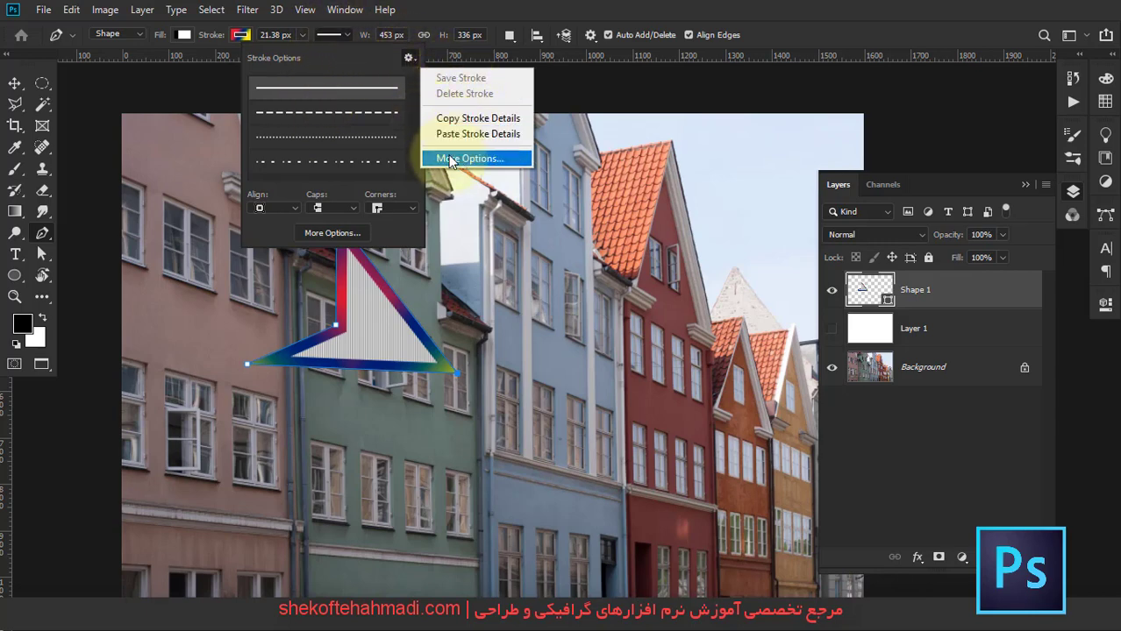
pyautogui.click(463, 158)
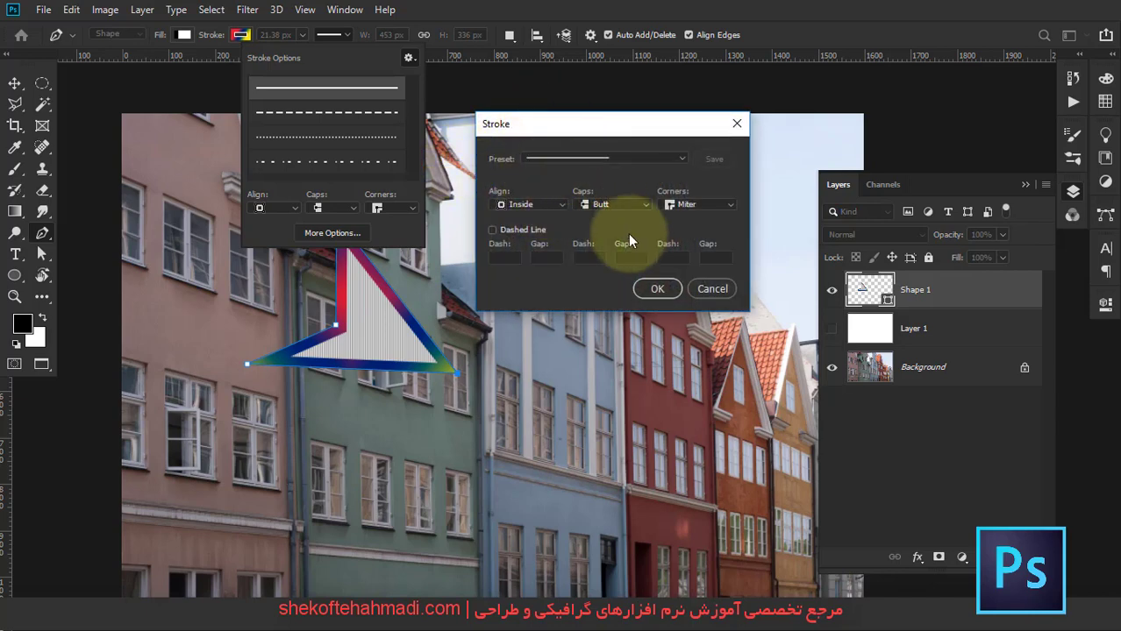
pyautogui.click(709, 290)
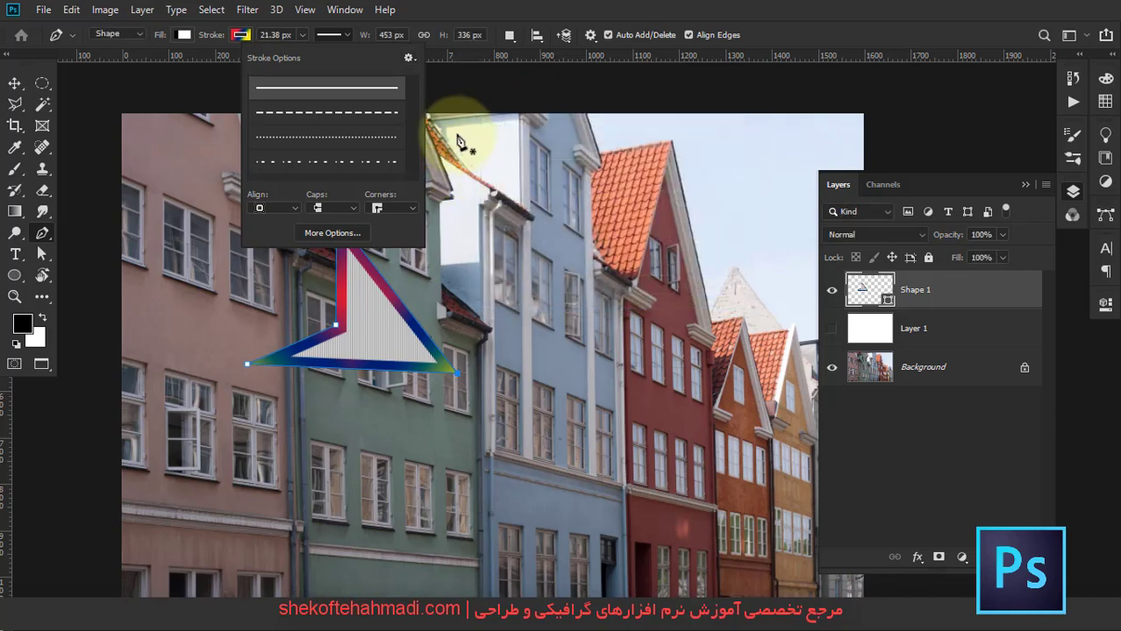
pyautogui.click(339, 35)
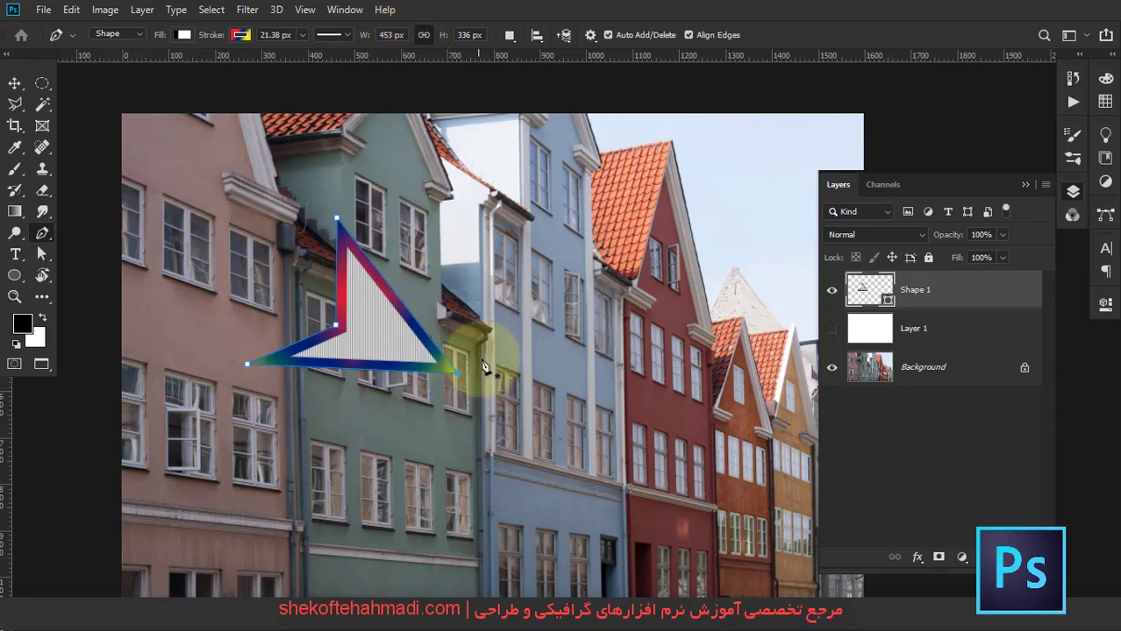
# Set the triangle's W to 300 px and H to 500 px in the options bar
pyautogui.doubleClick(391, 35)
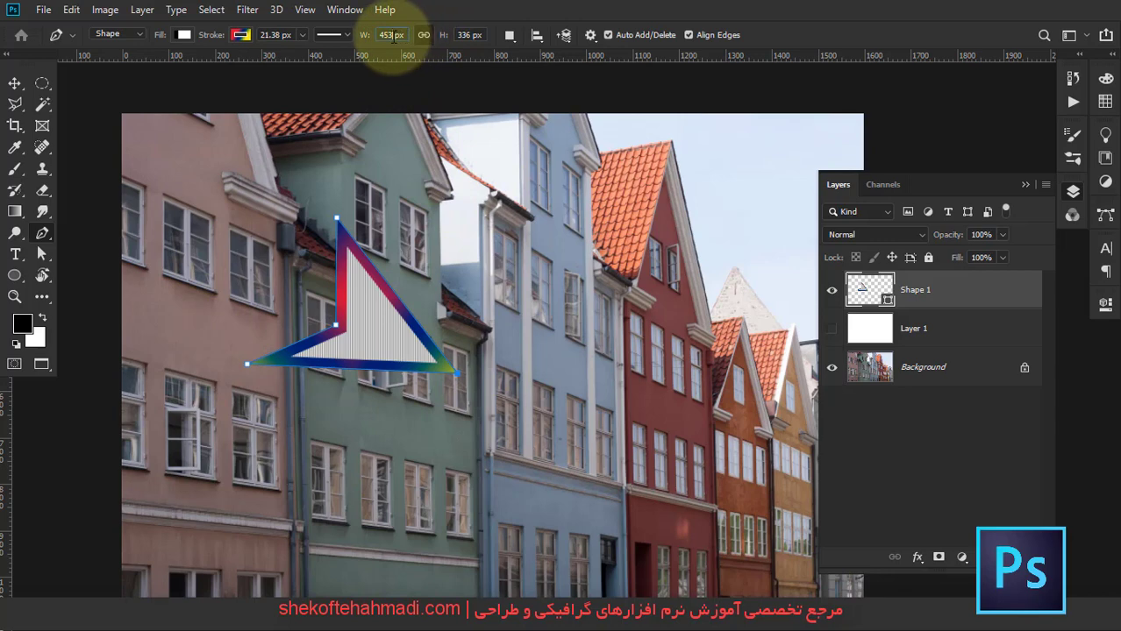
pyautogui.write('3')
pyautogui.write('0')
pyautogui.press('Return')
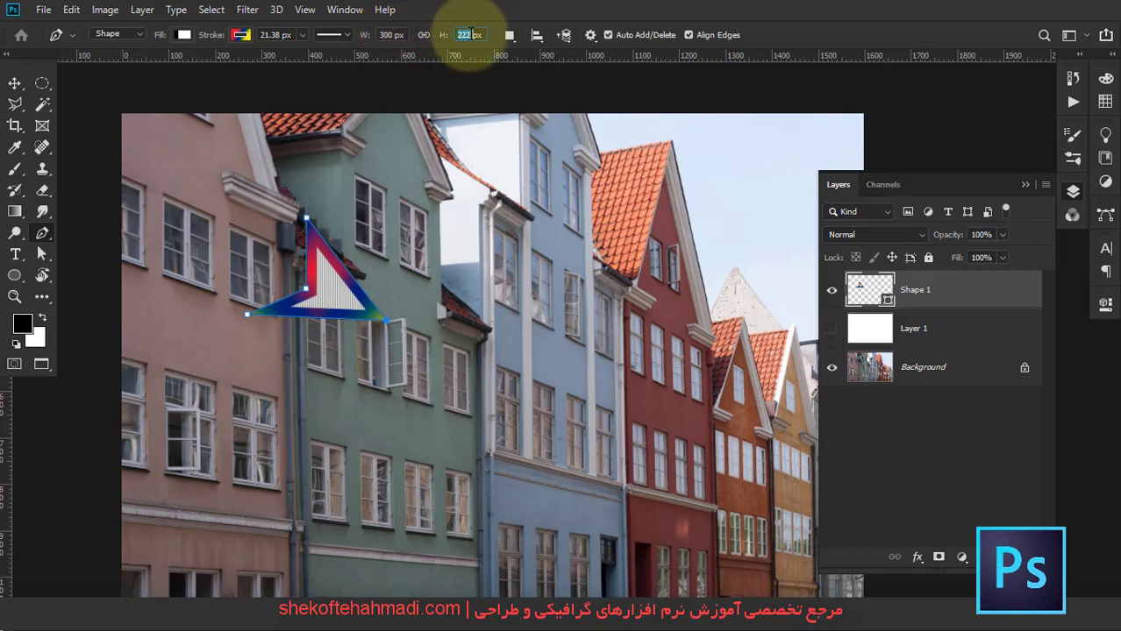
pyautogui.write('0')
pyautogui.press('Return')
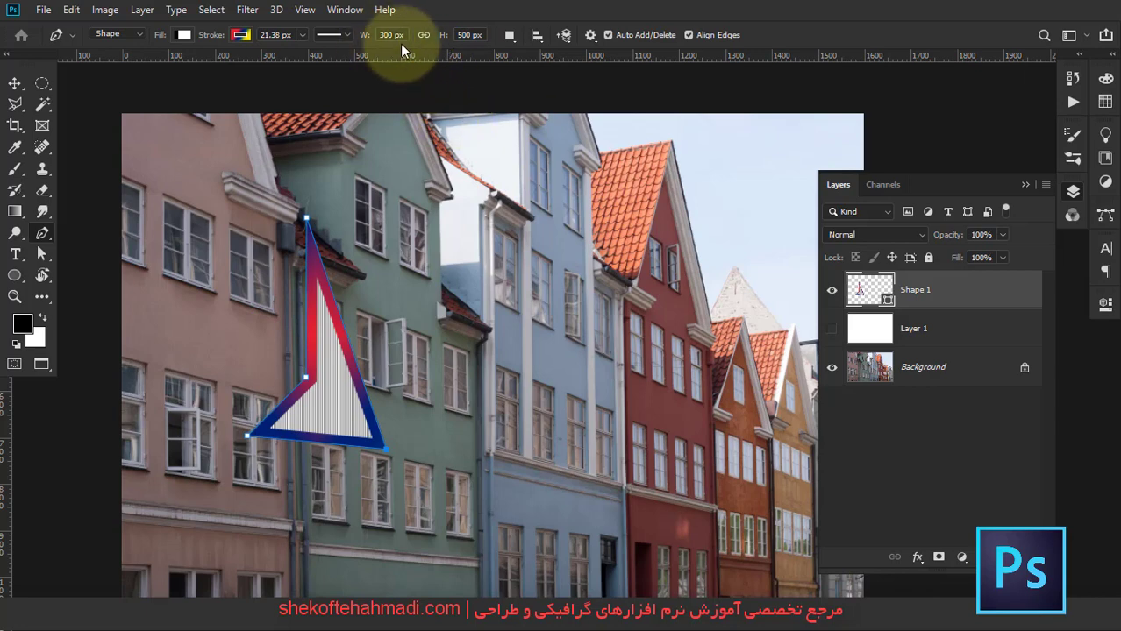
pyautogui.click(509, 36)
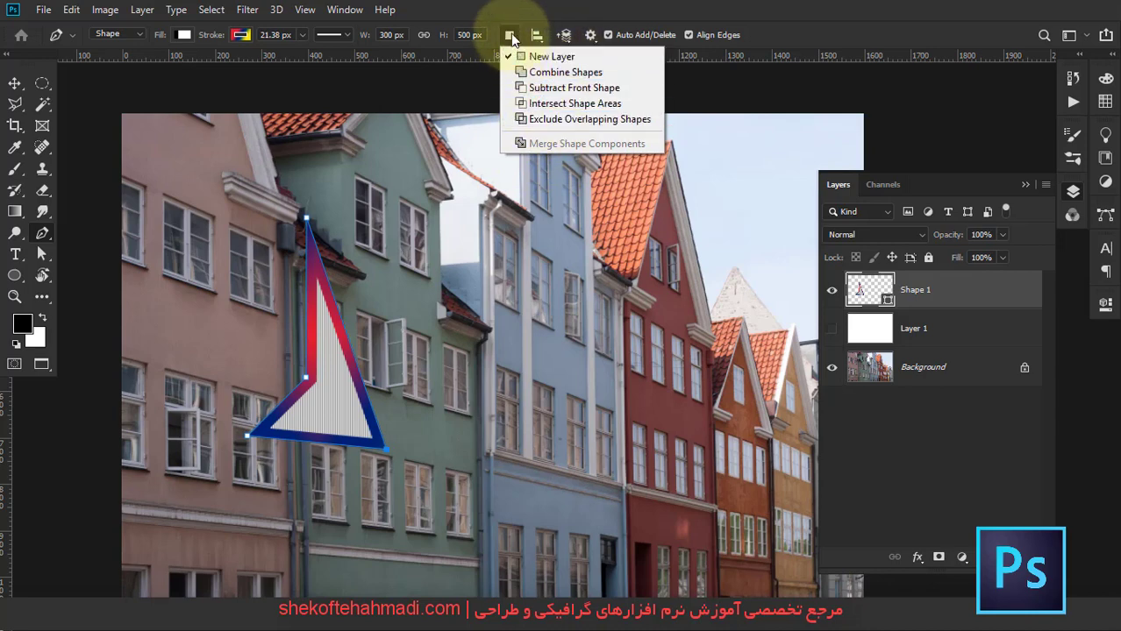
pyautogui.click(535, 37)
pyautogui.click(536, 37)
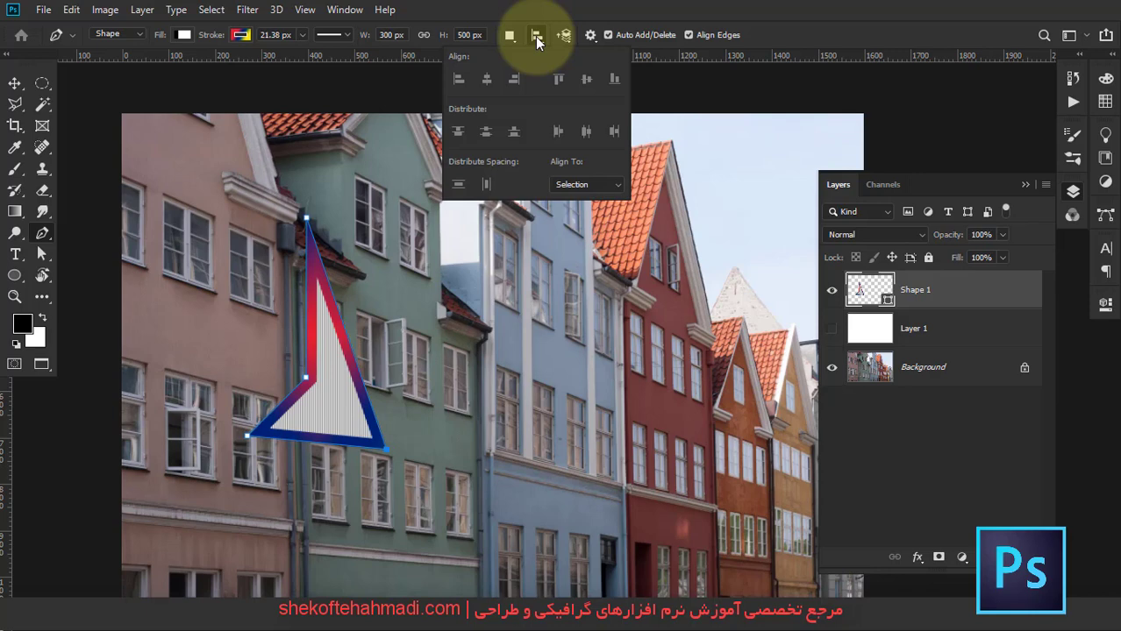
pyautogui.click(563, 35)
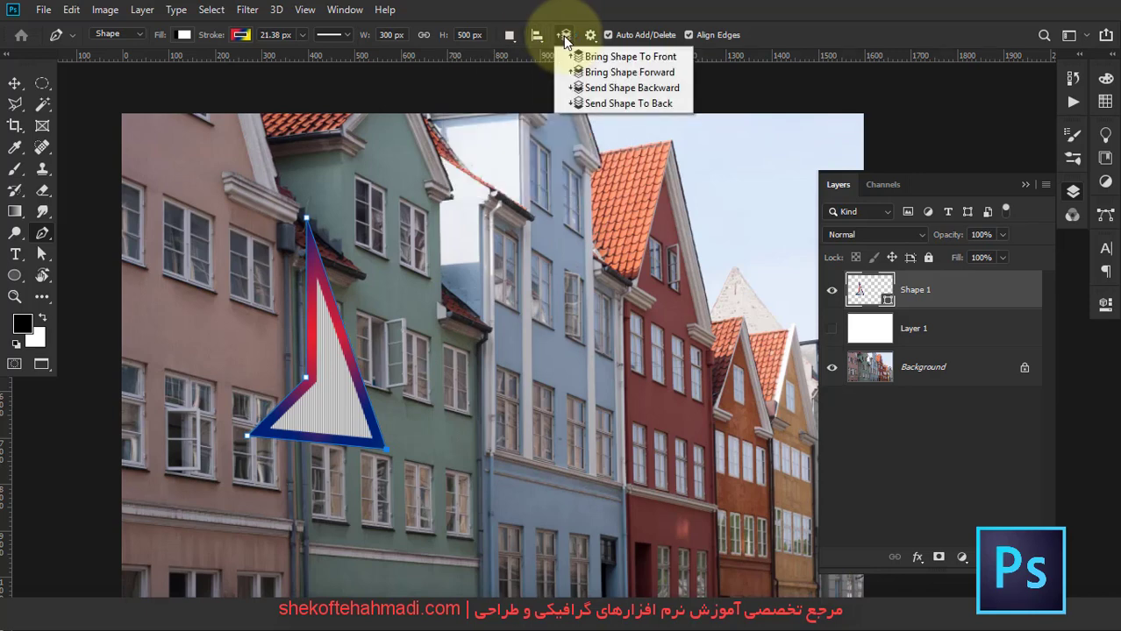
pyautogui.click(599, 72)
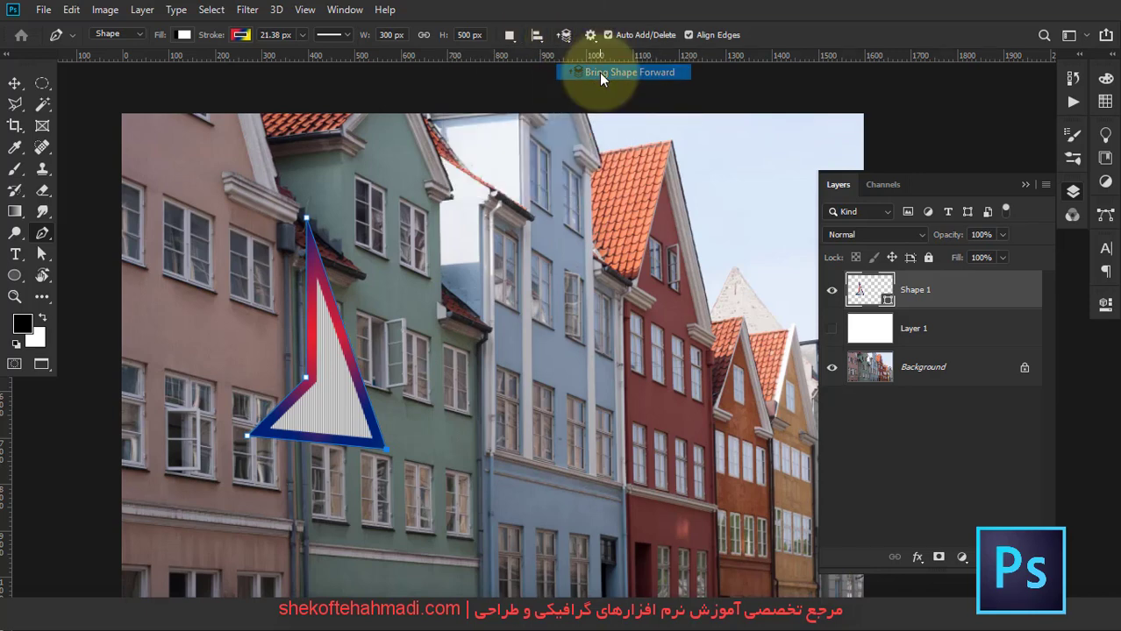
pyautogui.click(590, 39)
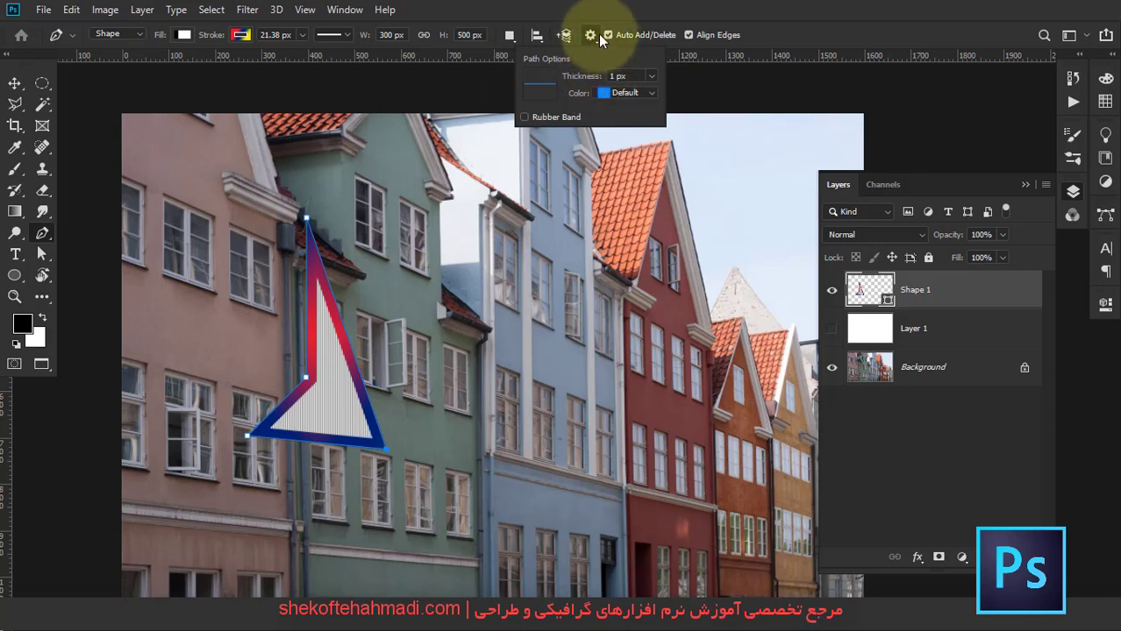
pyautogui.click(565, 35)
pyautogui.click(587, 103)
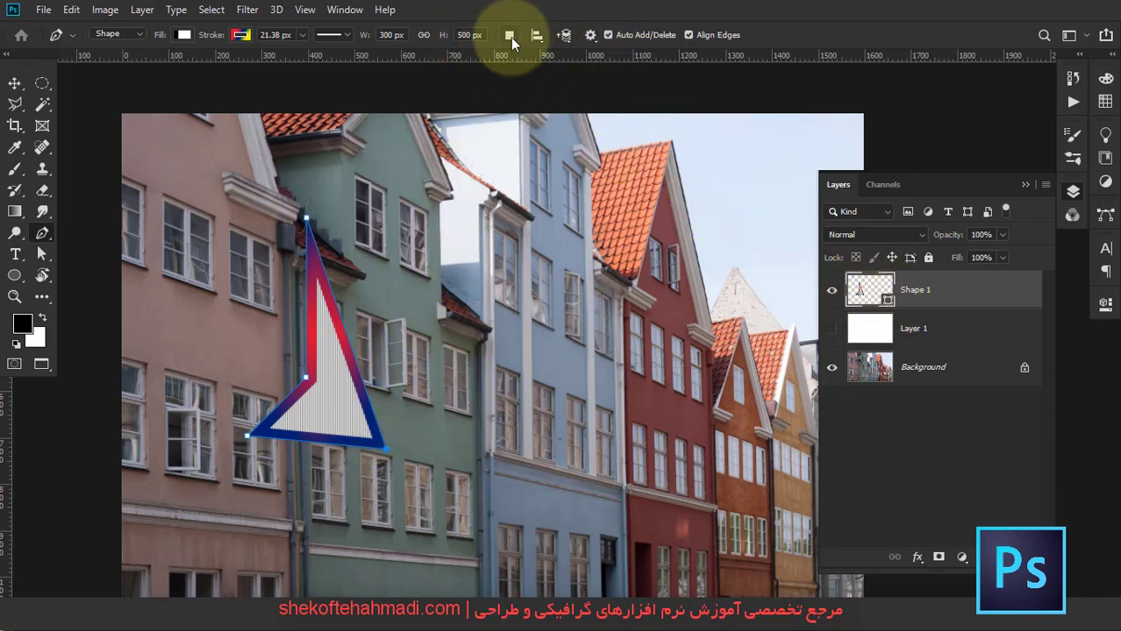
pyautogui.click(536, 37)
pyautogui.click(565, 35)
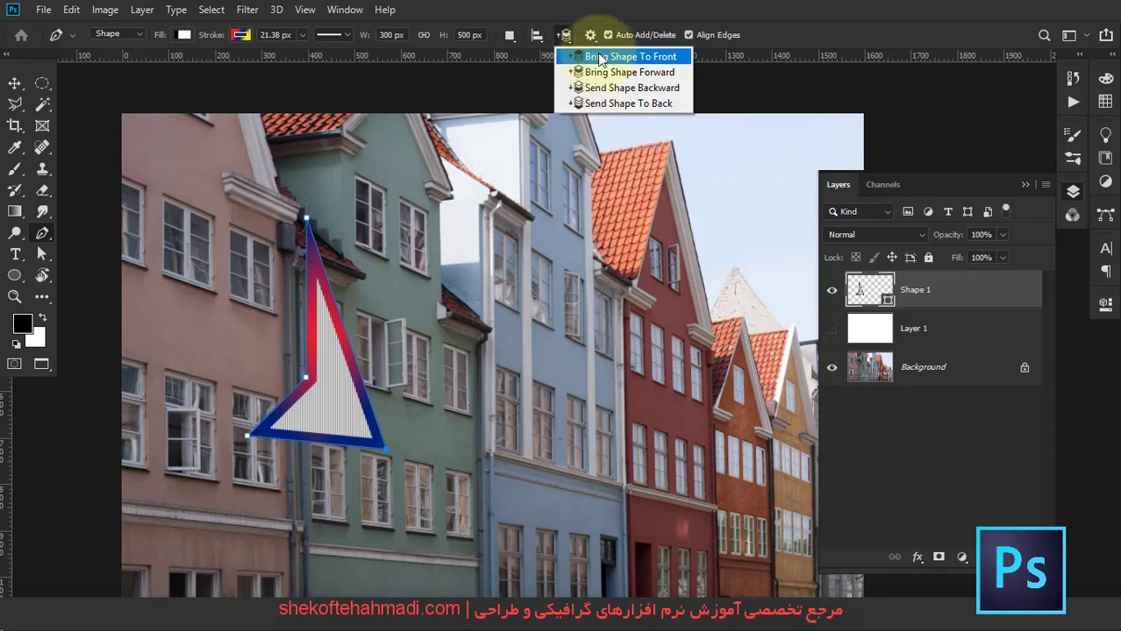
pyautogui.click(591, 42)
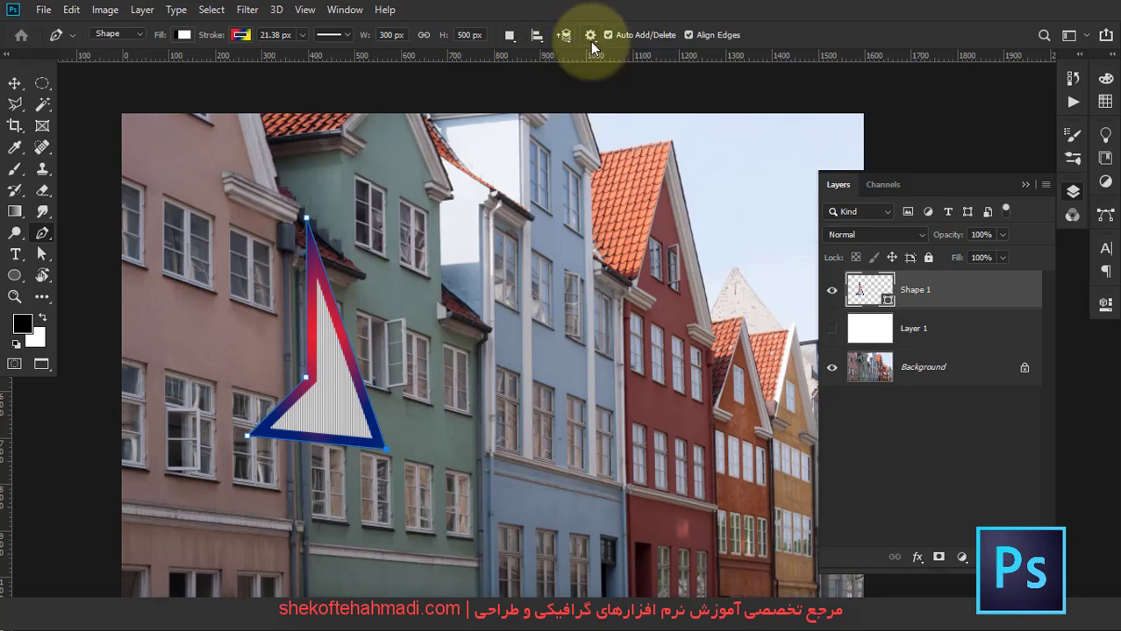
# Close the path at the bottom-left anchor and zoom in around the triangle
pyautogui.click(590, 42)
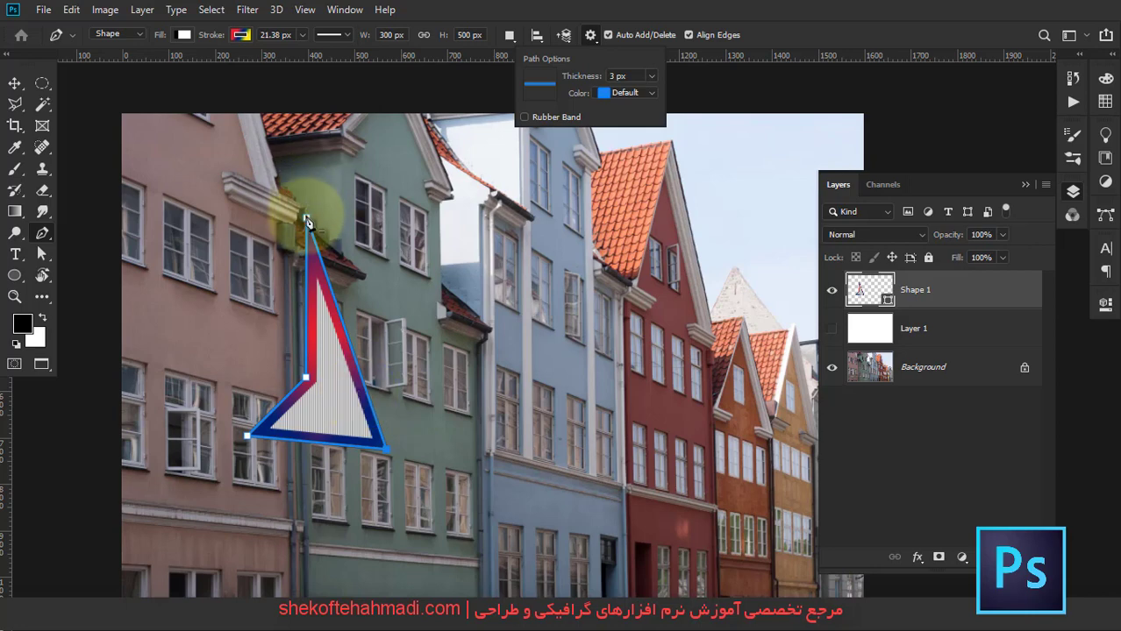
pyautogui.click(246, 435)
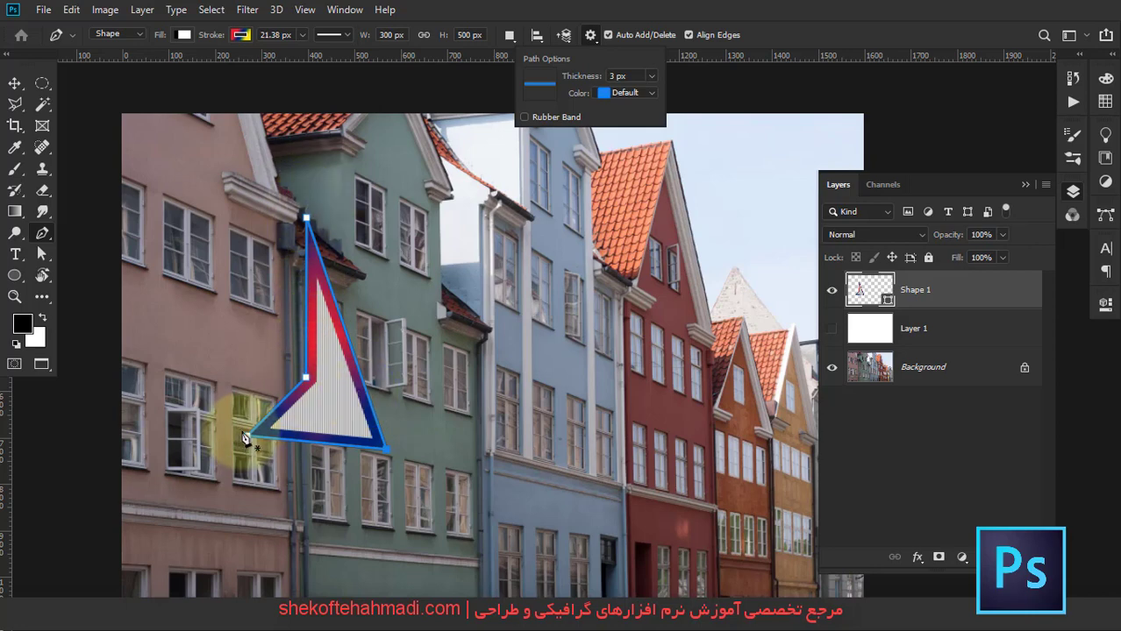
pyautogui.moveTo(246, 435)
pyautogui.mouseDown()
pyautogui.moveTo(398, 497)
pyautogui.moveTo(459, 499)
pyautogui.moveTo(250, 476)
pyautogui.mouseUp()
pyautogui.moveTo(421, 450); pyautogui.dragTo(350, 471)
pyautogui.moveTo(526, 481); pyautogui.dragTo(567, 483)
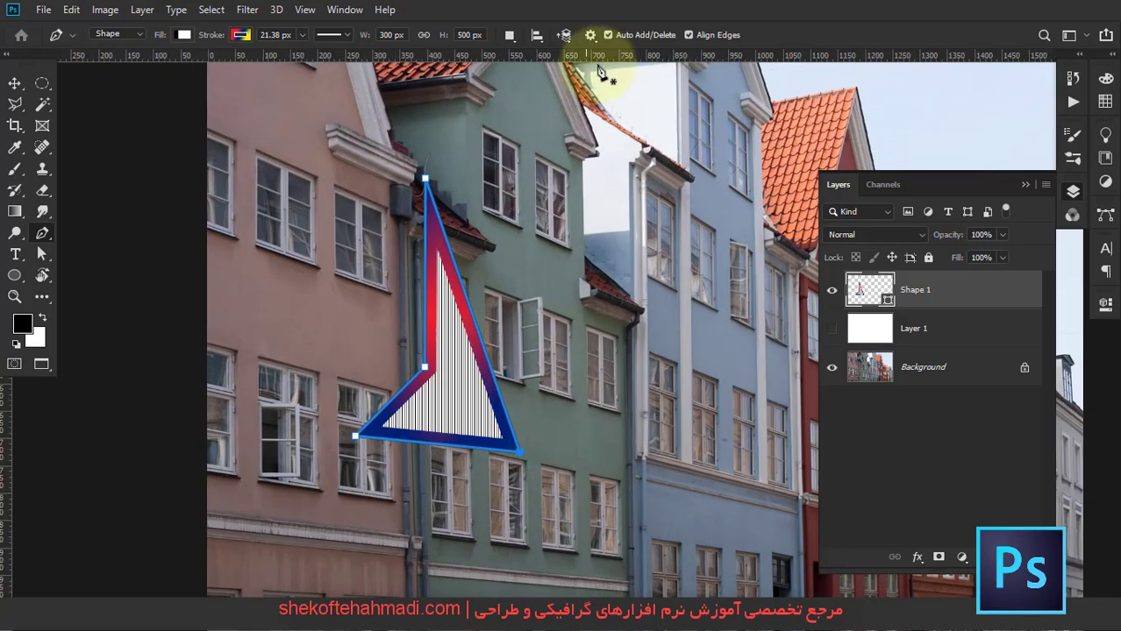
# Keep the path thickness at 3 px and set the path preview colour to Yellow
pyautogui.click(589, 36)
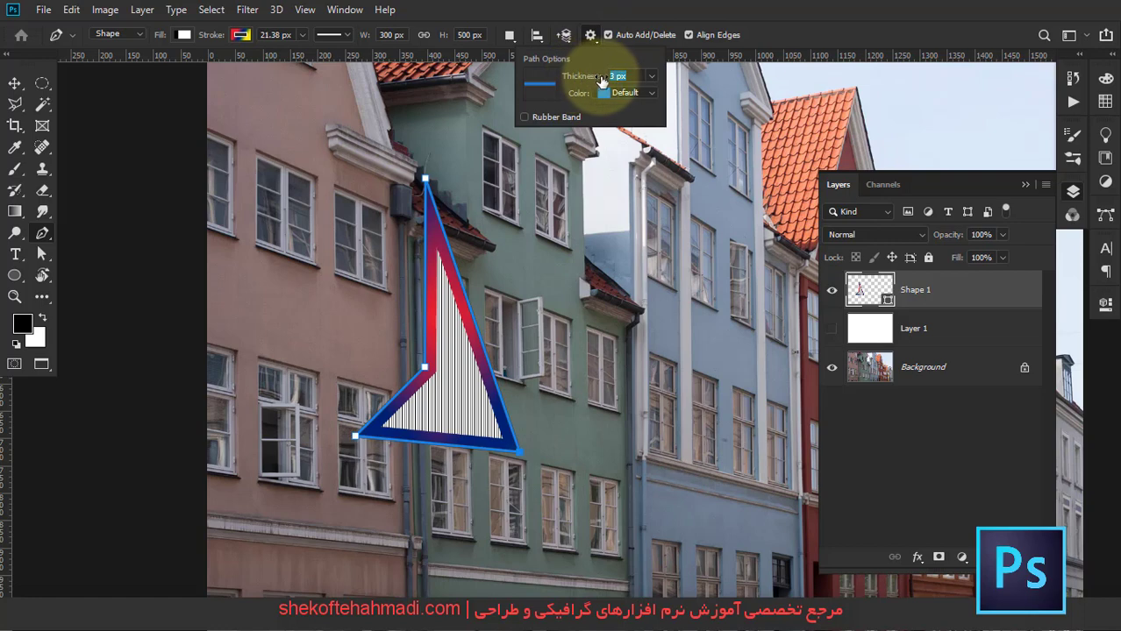
pyautogui.click(655, 76)
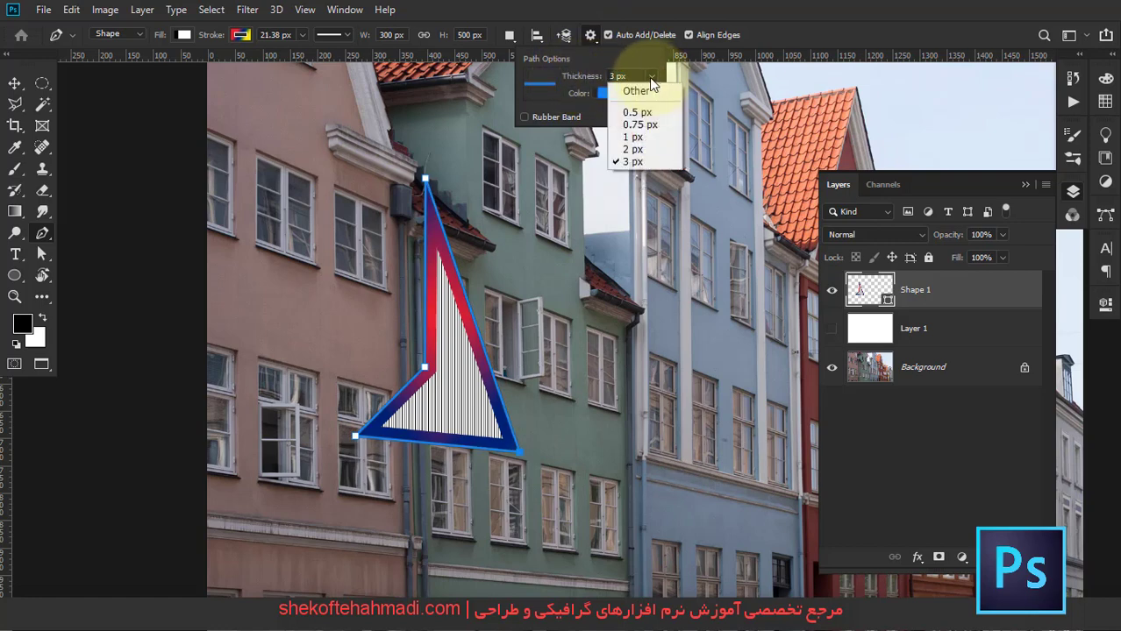
pyautogui.click(619, 161)
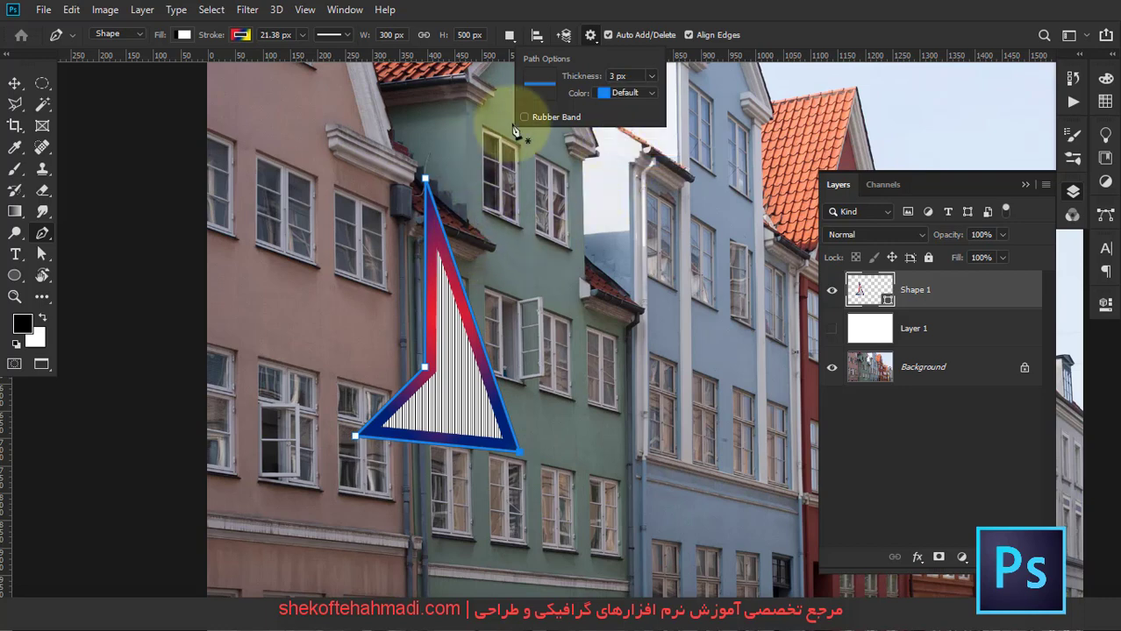
pyautogui.click(653, 94)
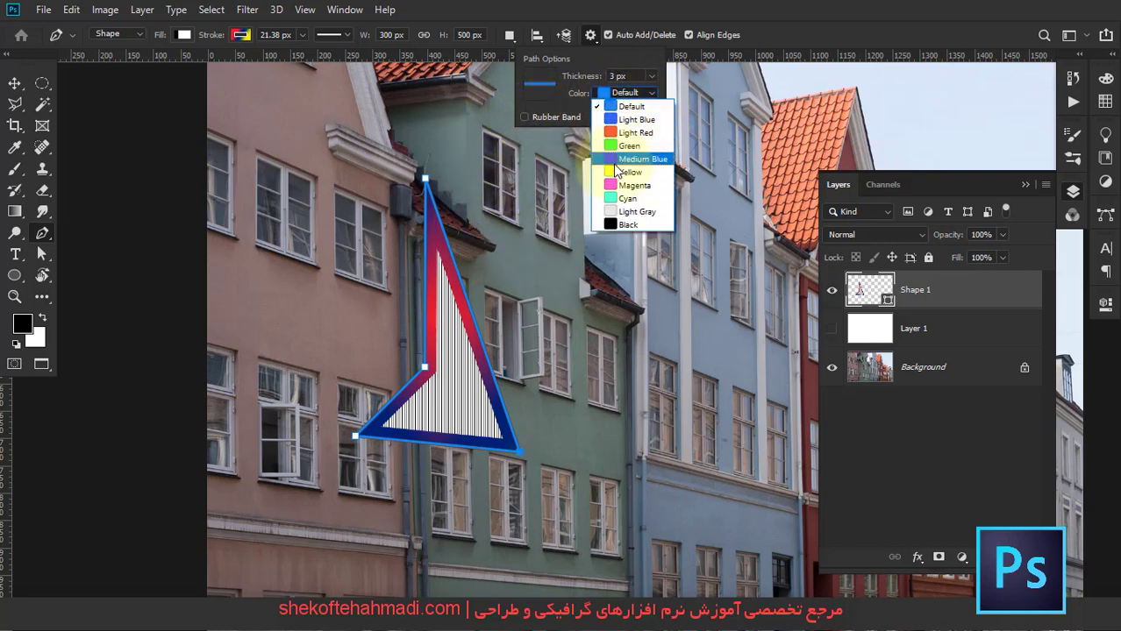
pyautogui.click(616, 146)
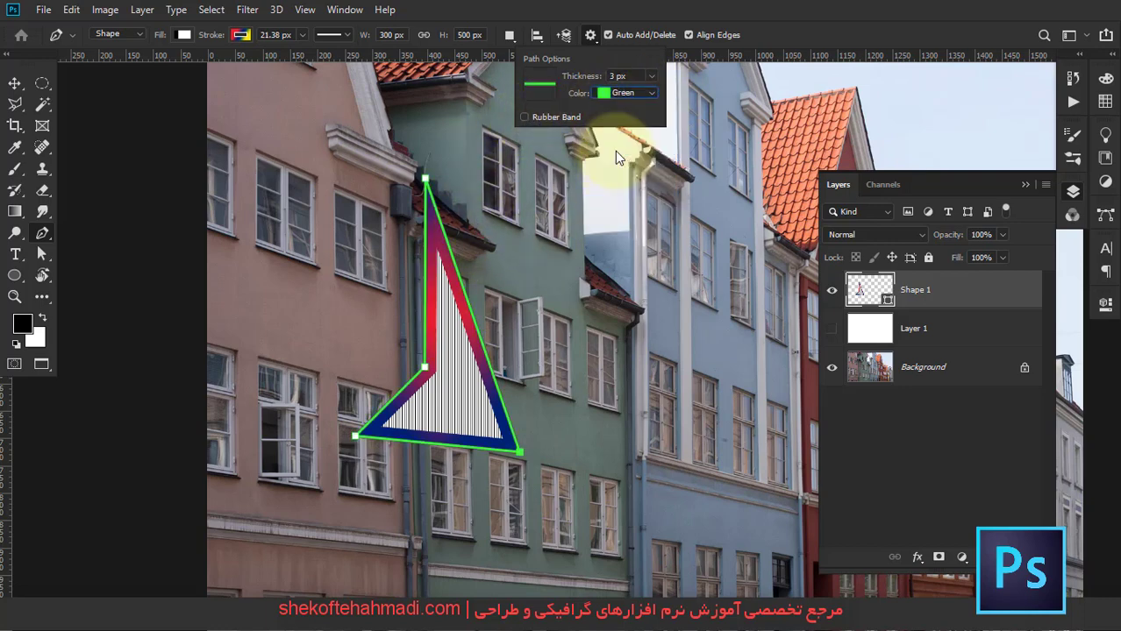
pyautogui.click(647, 92)
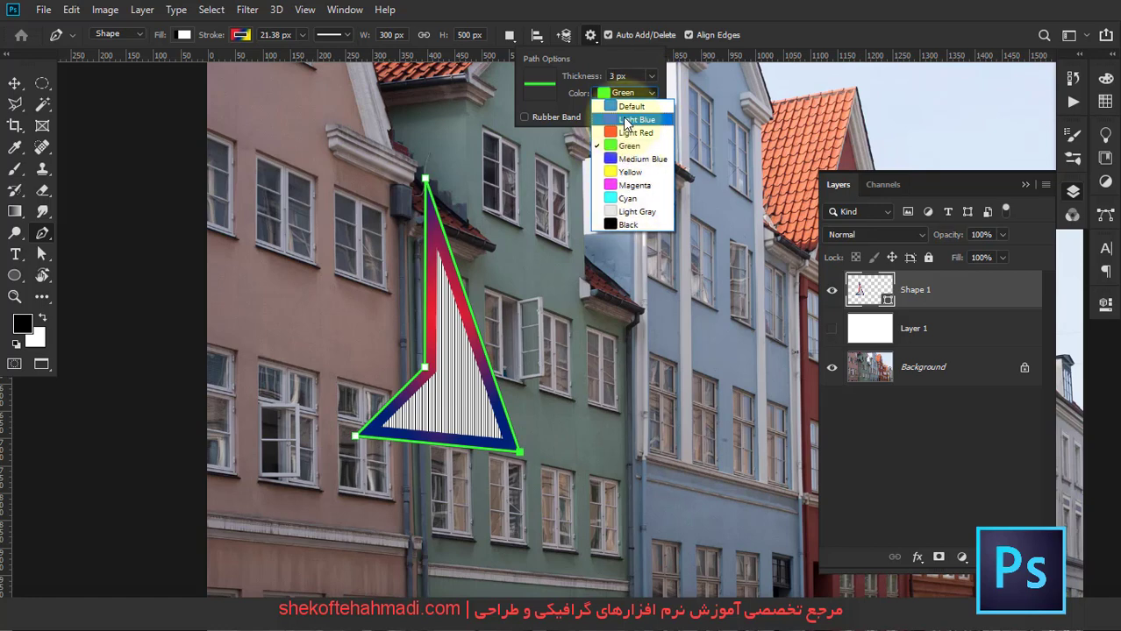
pyautogui.click(626, 171)
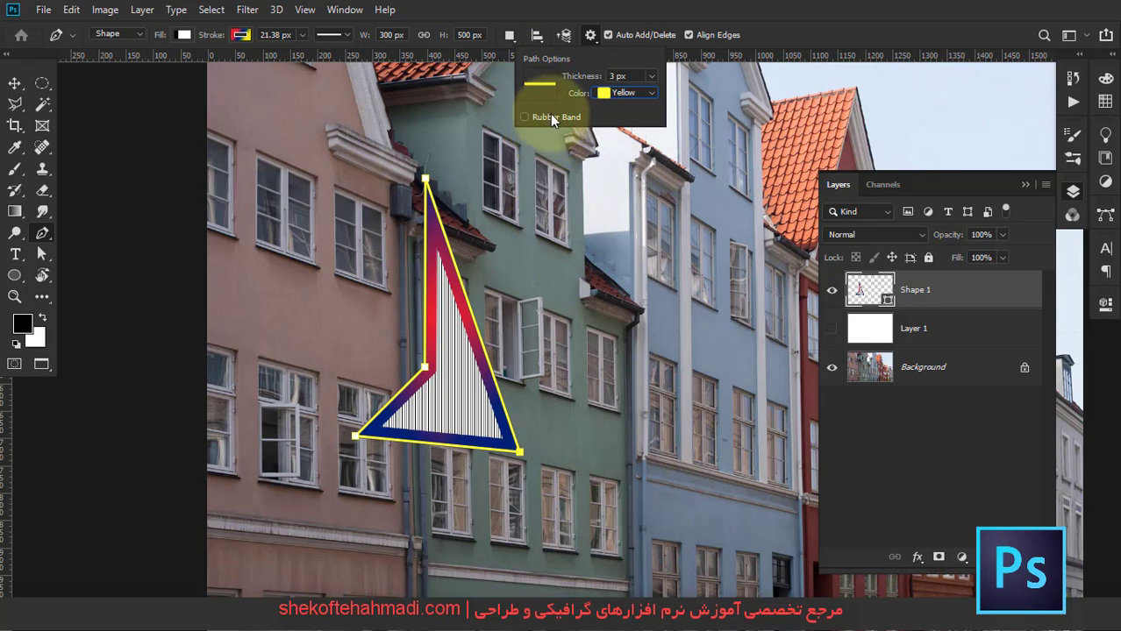
# Draw a rounded blob beside the triangle as Shape 2
pyautogui.click(568, 214)
pyautogui.moveTo(625, 252); pyautogui.dragTo(619, 309)
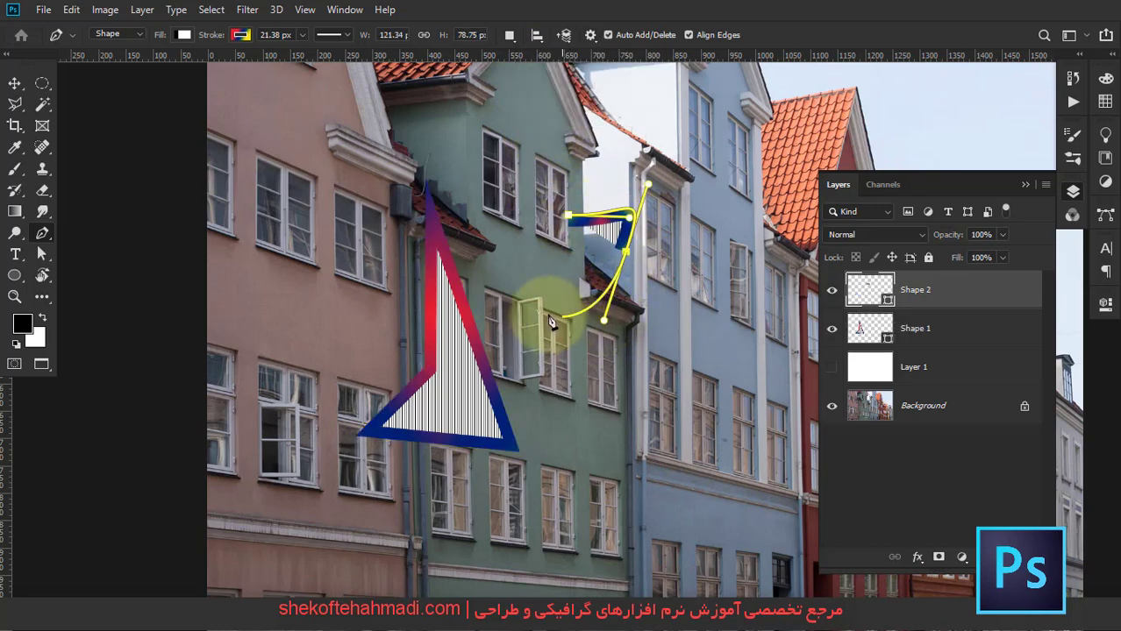
pyautogui.click(531, 256)
pyautogui.click(568, 214)
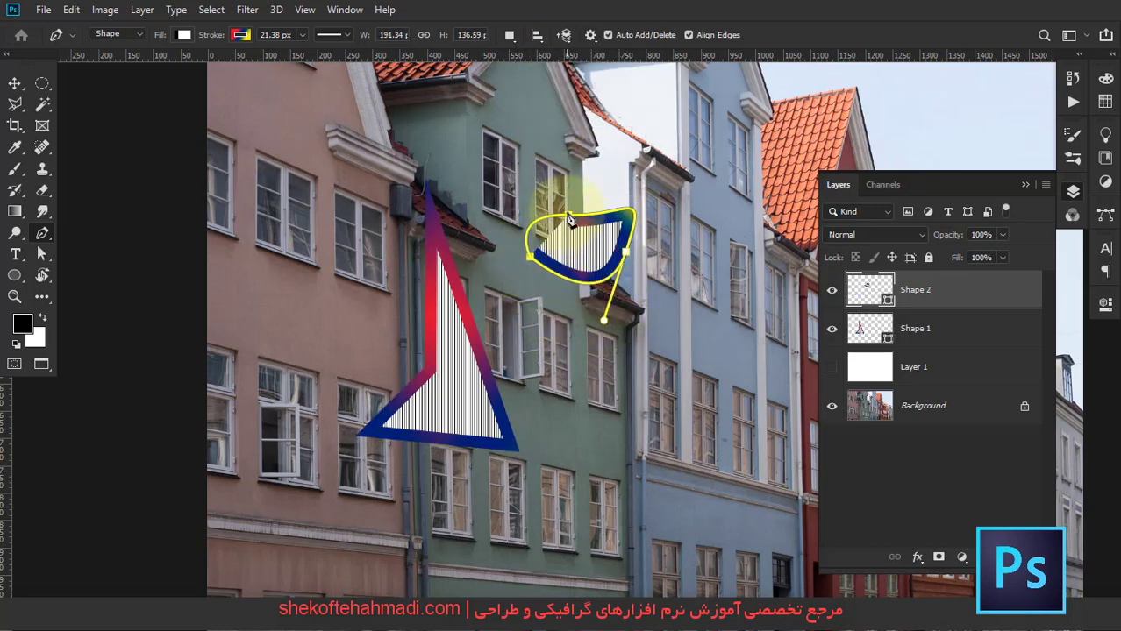
pyautogui.moveTo(568, 217); pyautogui.dragTo(562, 235)
pyautogui.click(590, 35)
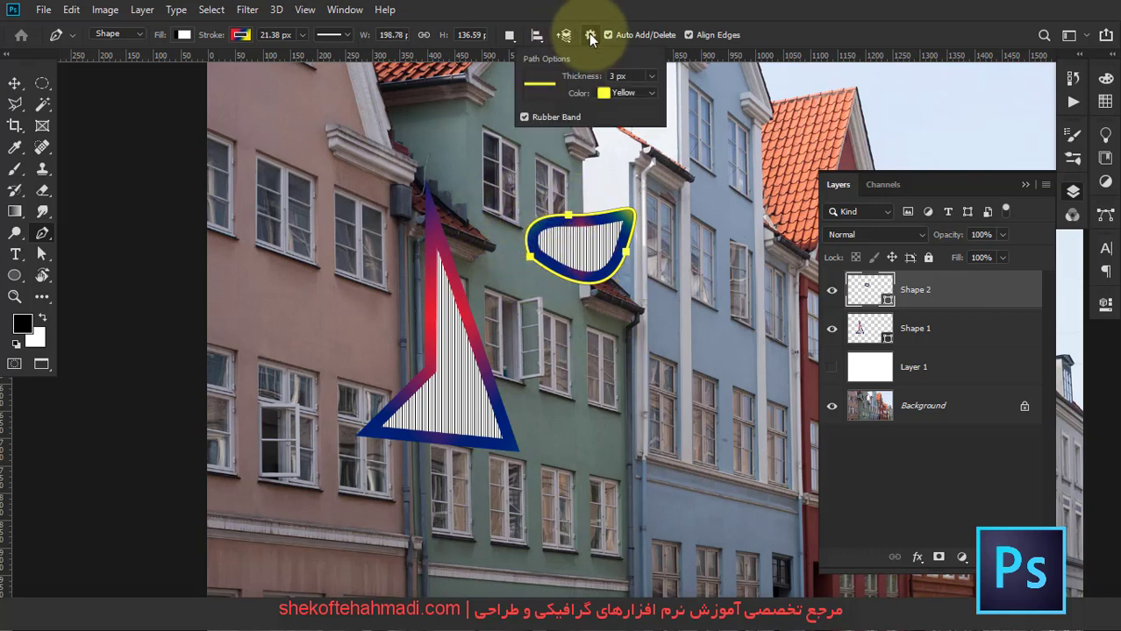
# Draw a thin teardrop near the upper window as Shape 3
pyautogui.click(523, 144)
pyautogui.moveTo(472, 197); pyautogui.dragTo(481, 210)
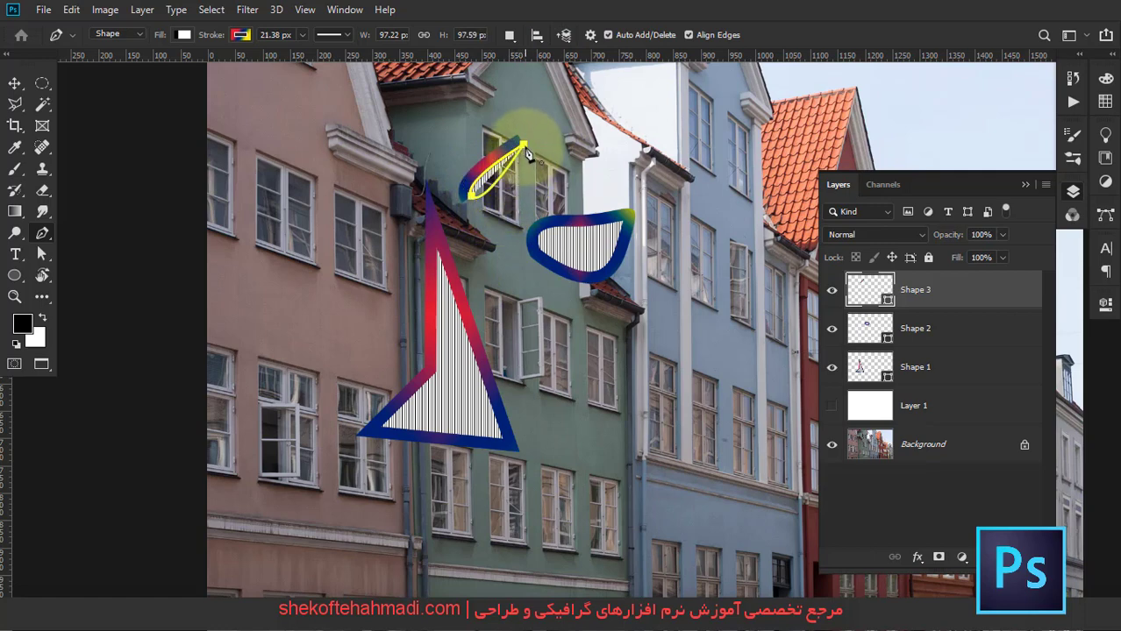
pyautogui.moveTo(526, 146); pyautogui.dragTo(531, 107)
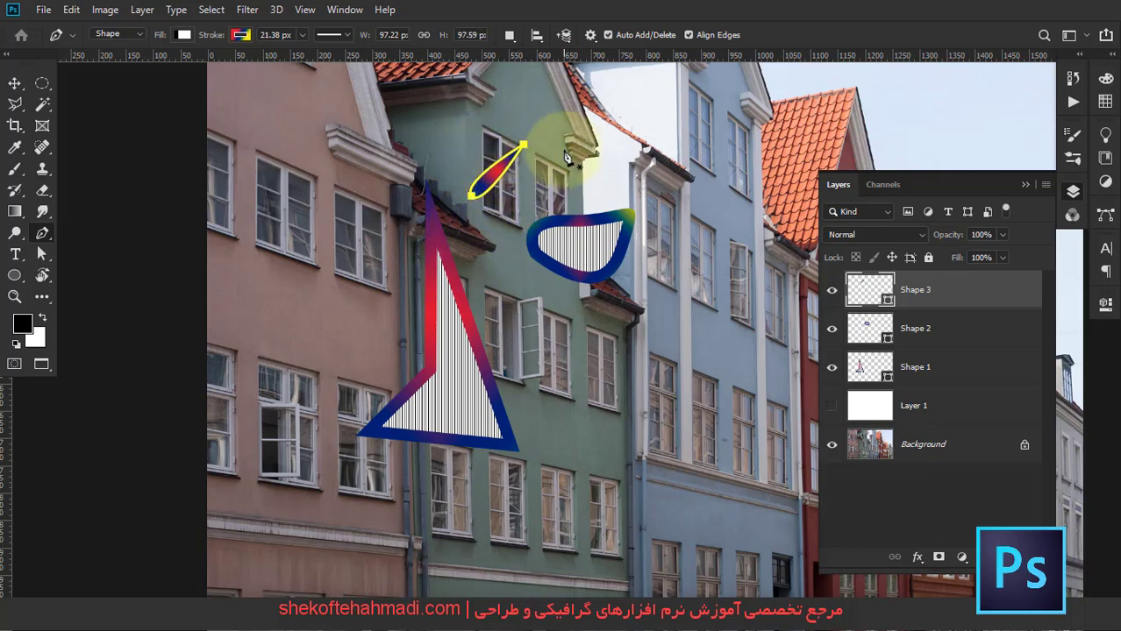
pyautogui.click(590, 36)
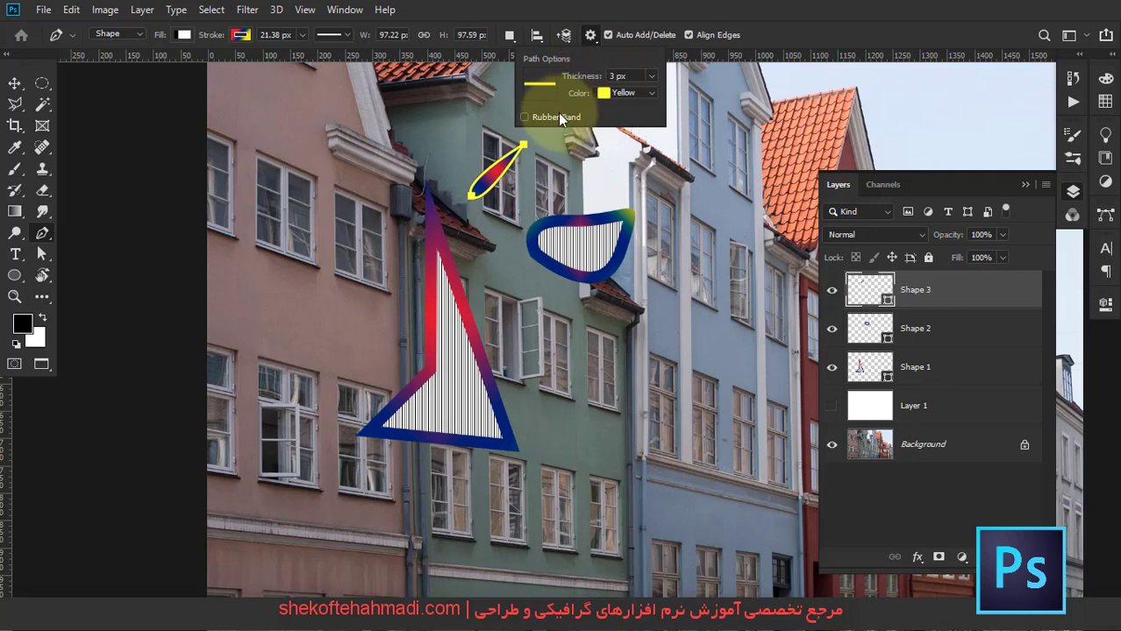
# Draw a cup-shaped Shape 4 near the roofline
pyautogui.click(574, 140)
pyautogui.click(653, 133)
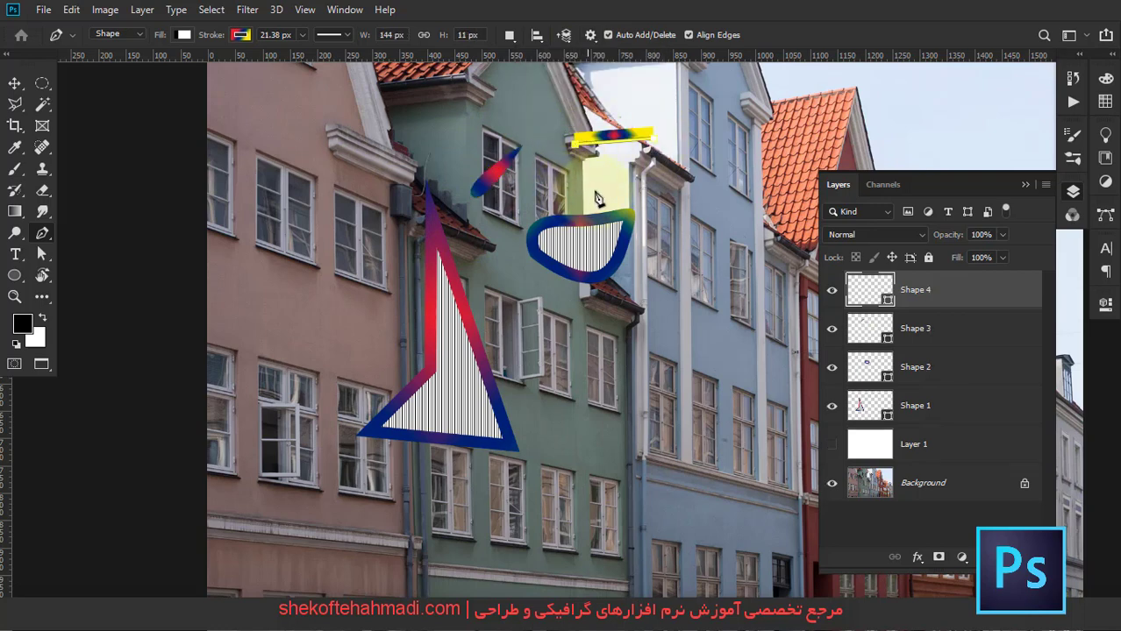
pyautogui.moveTo(628, 208); pyautogui.dragTo(662, 177)
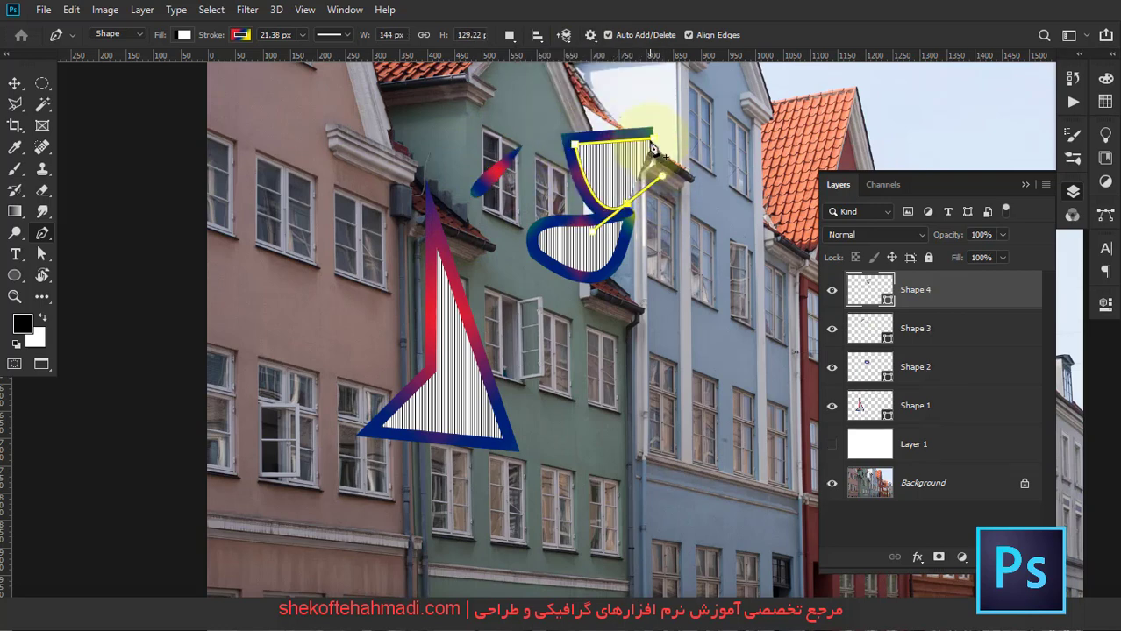
pyautogui.click(654, 142)
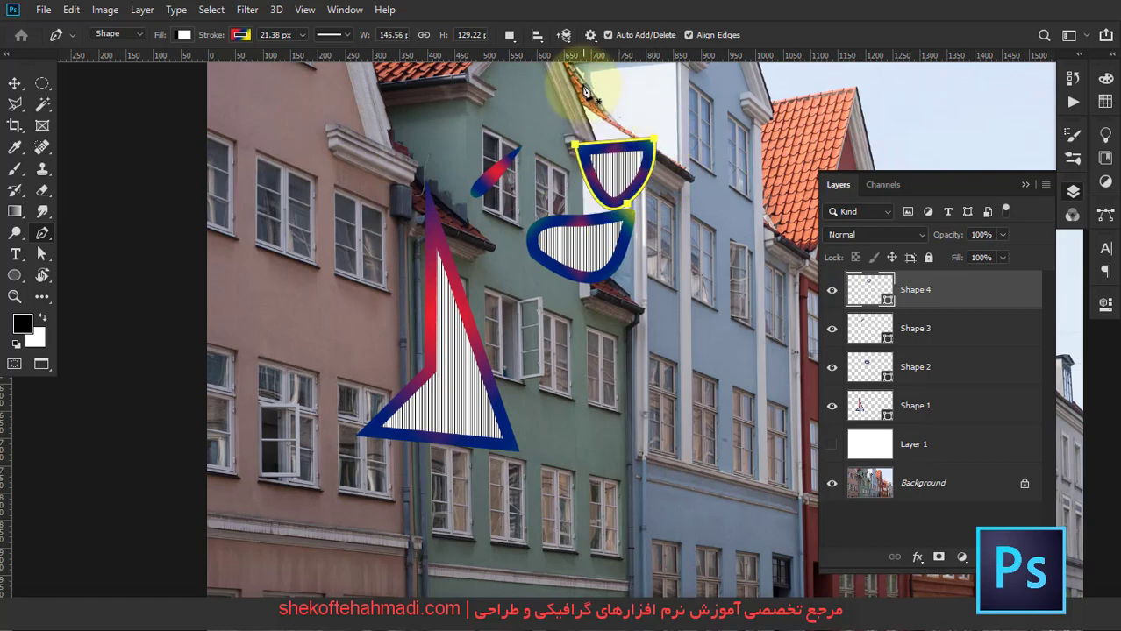
pyautogui.click(589, 35)
# Draw an oval Shape 5 near the pink building's roof and pull its curves inward
pyautogui.click(424, 112)
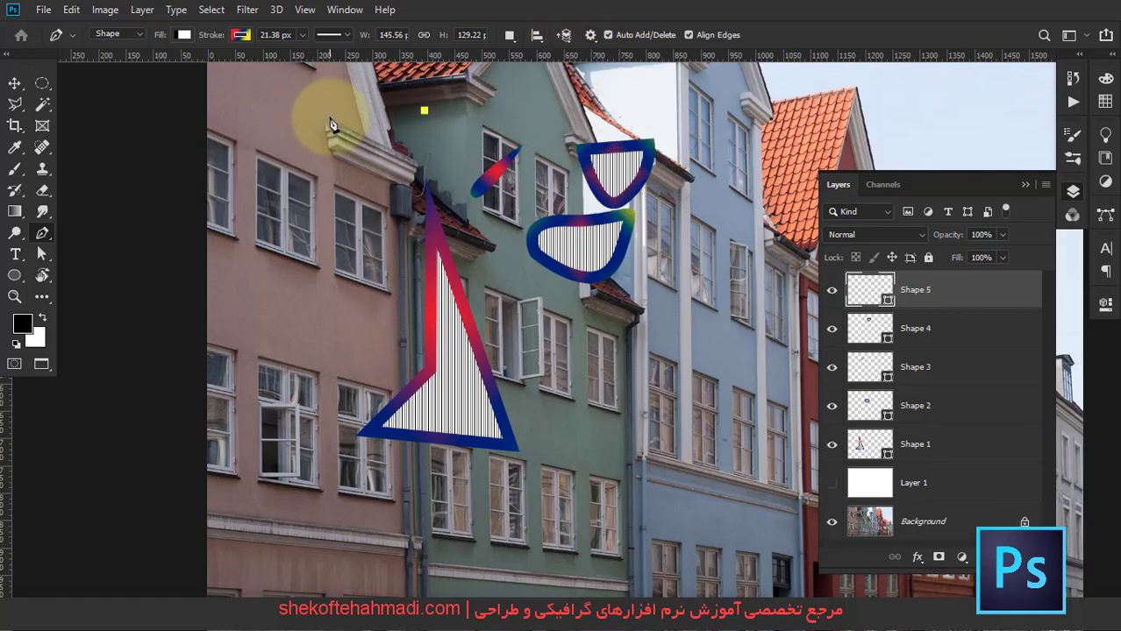
pyautogui.moveTo(328, 116); pyautogui.dragTo(326, 167)
pyautogui.moveTo(403, 159); pyautogui.dragTo(410, 136)
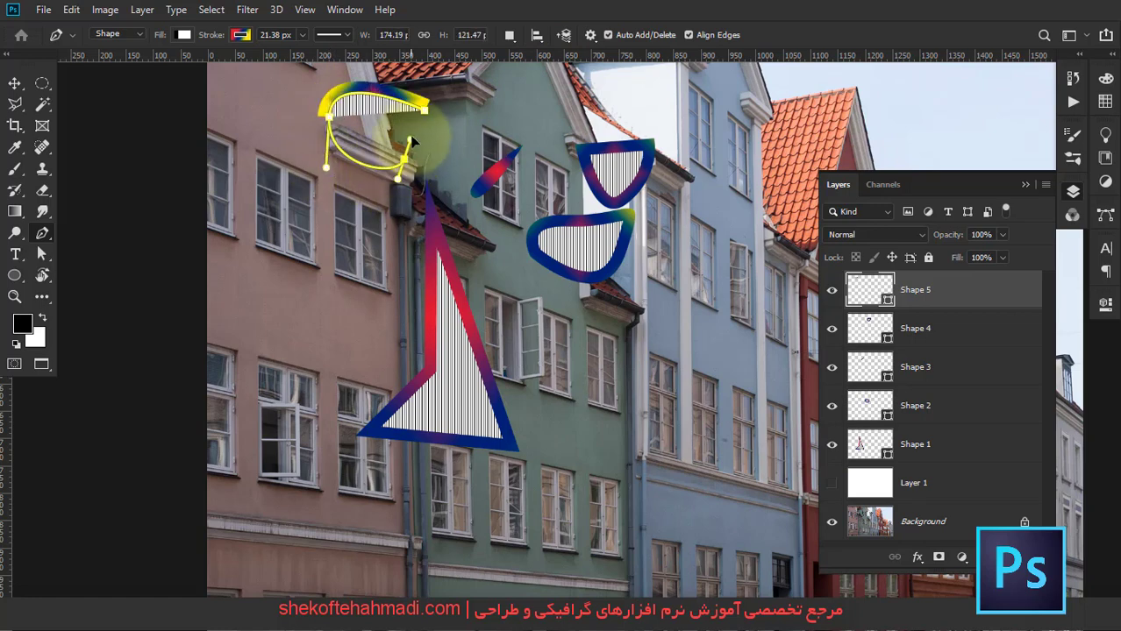
pyautogui.click(424, 112)
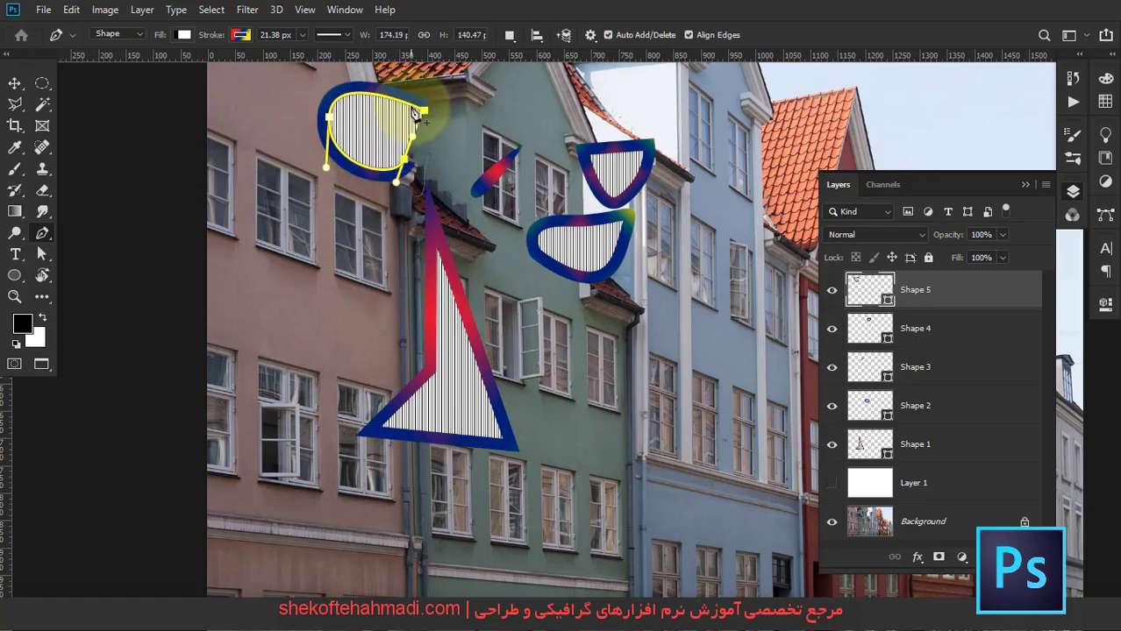
pyautogui.moveTo(428, 118); pyautogui.dragTo(401, 129)
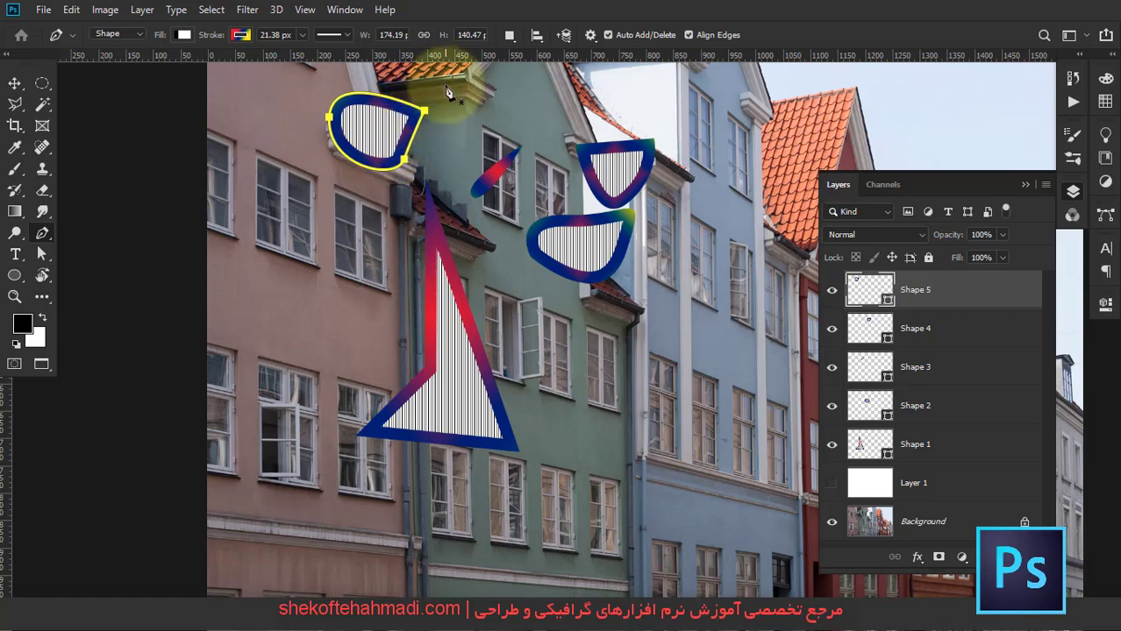
pyautogui.click(591, 35)
# Add top and bottom anchors, delete the left one, and stretch the right corner into a long curve
pyautogui.click(637, 38)
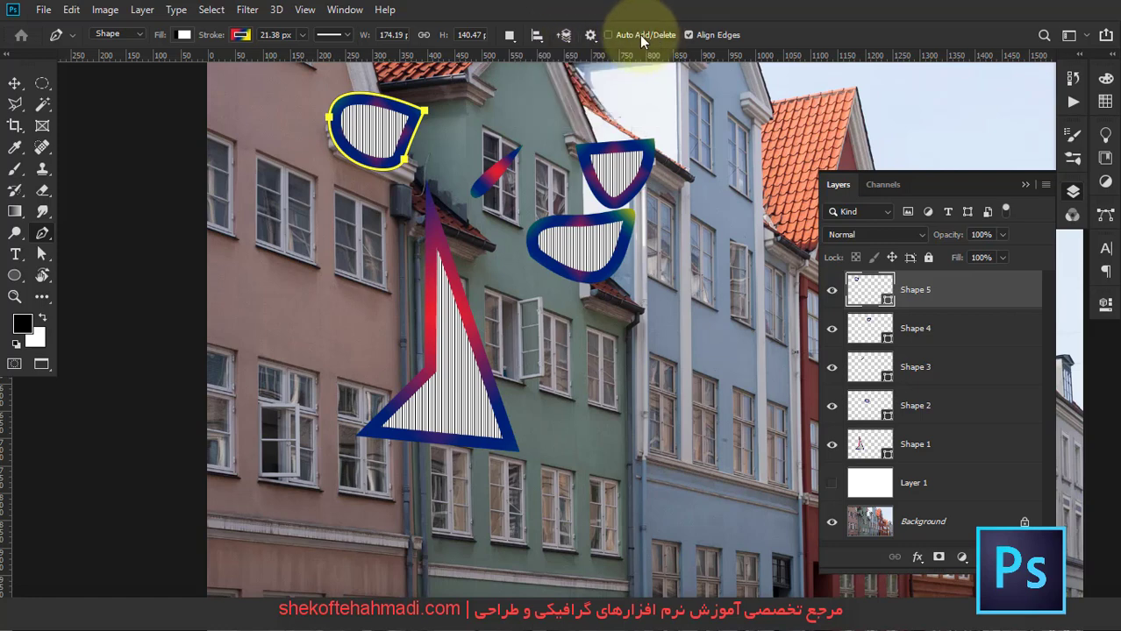
pyautogui.click(637, 35)
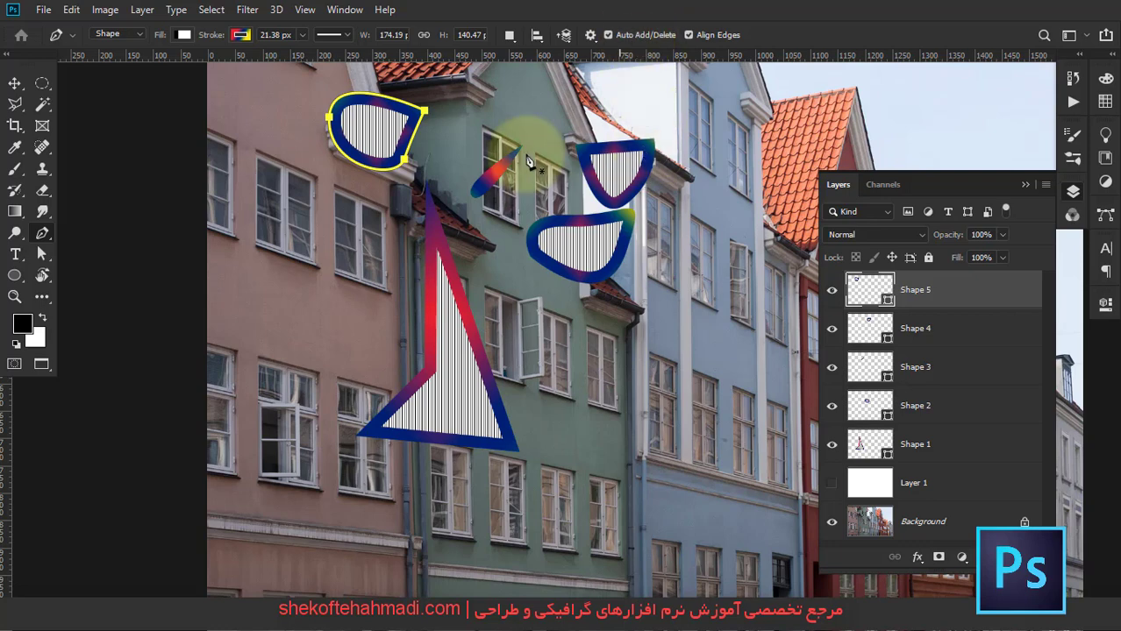
pyautogui.click(359, 164)
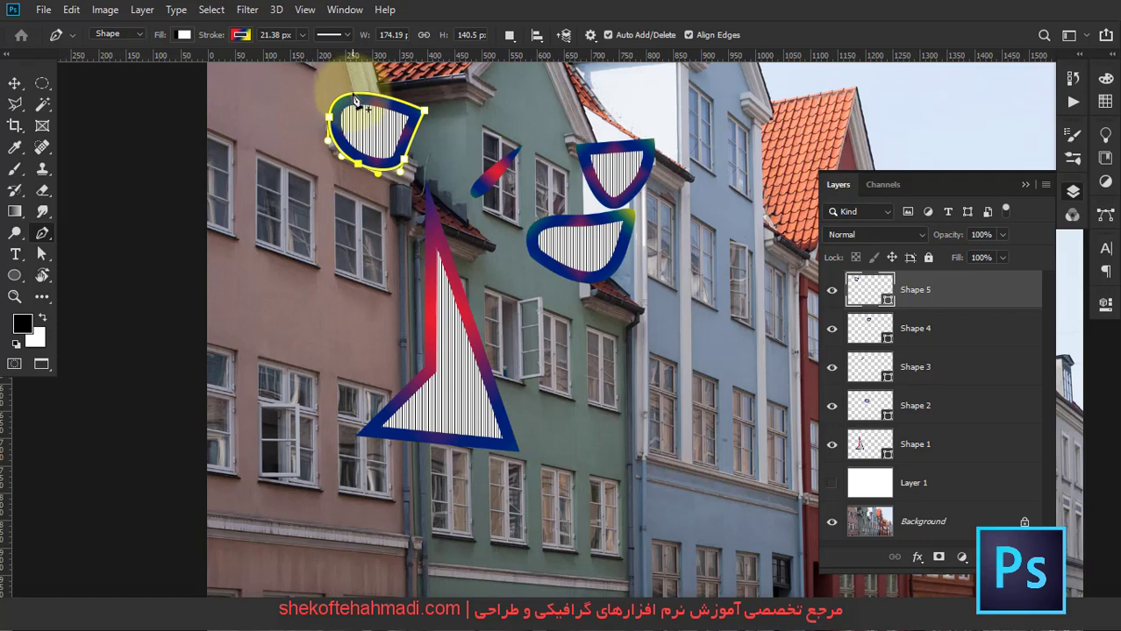
pyautogui.click(352, 92)
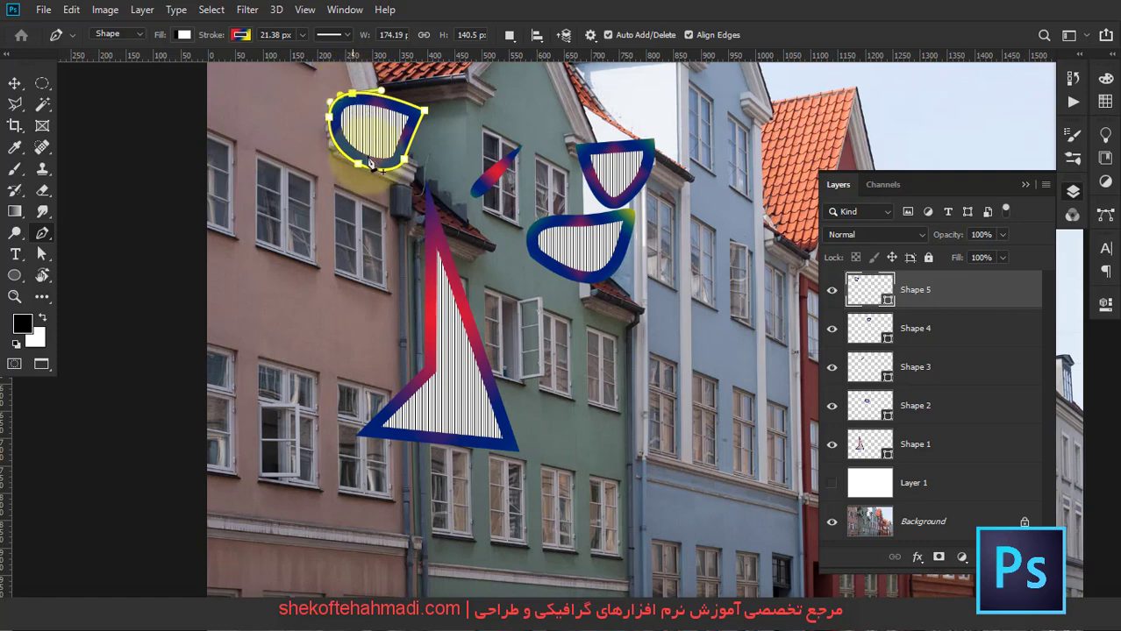
pyautogui.click(330, 125)
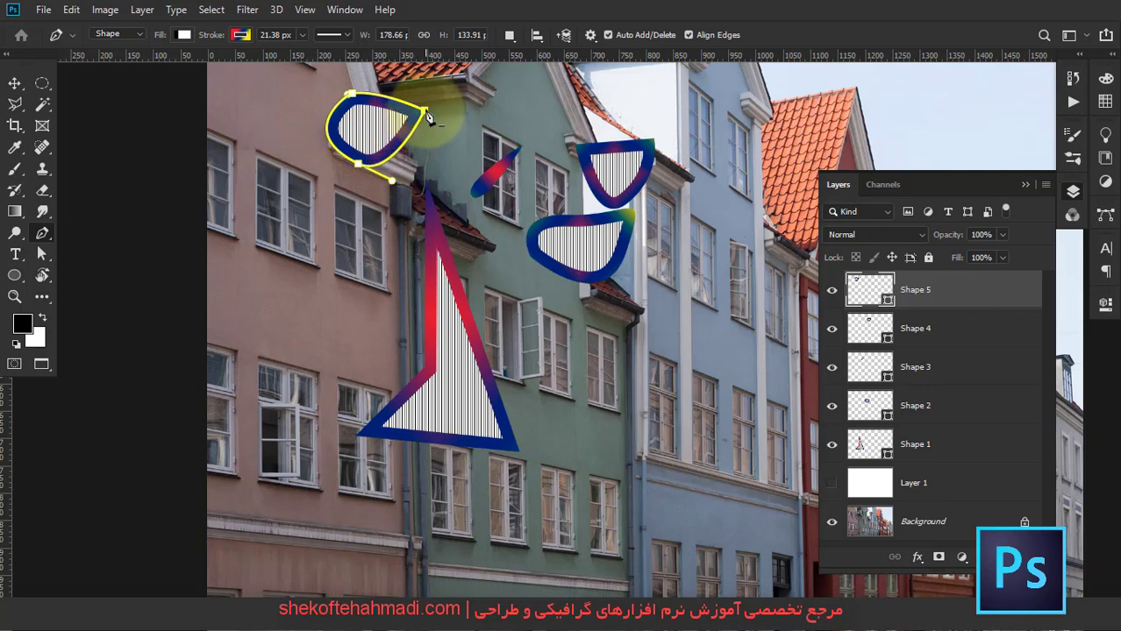
pyautogui.moveTo(417, 132); pyautogui.dragTo(494, 83)
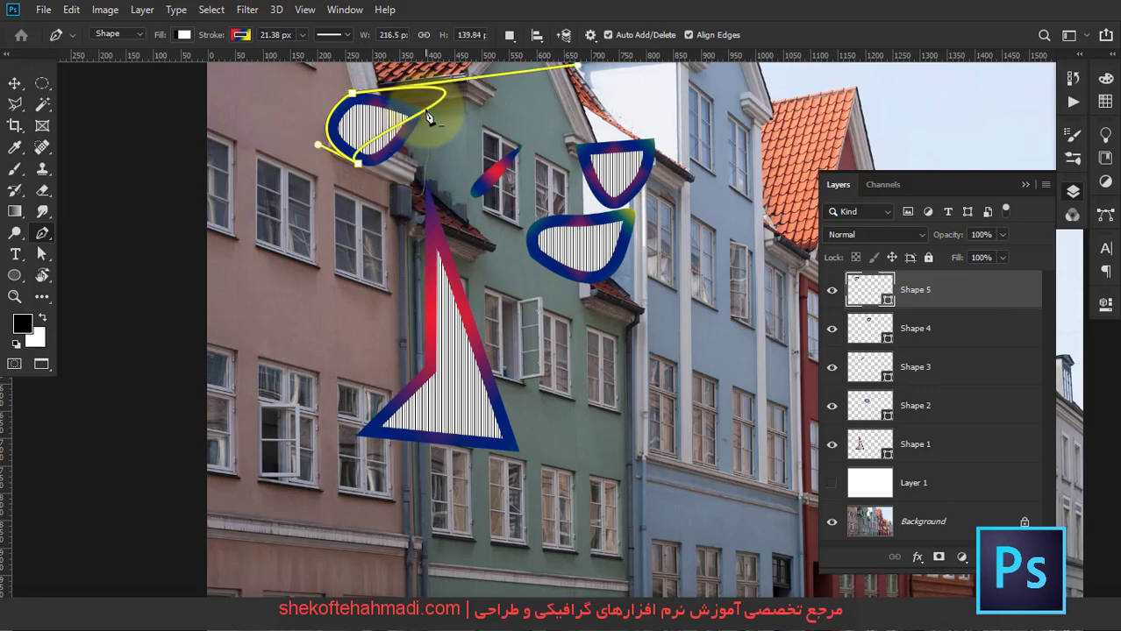
# Move the curved shape down and pull its end anchor toward the cup shape
pyautogui.click(617, 37)
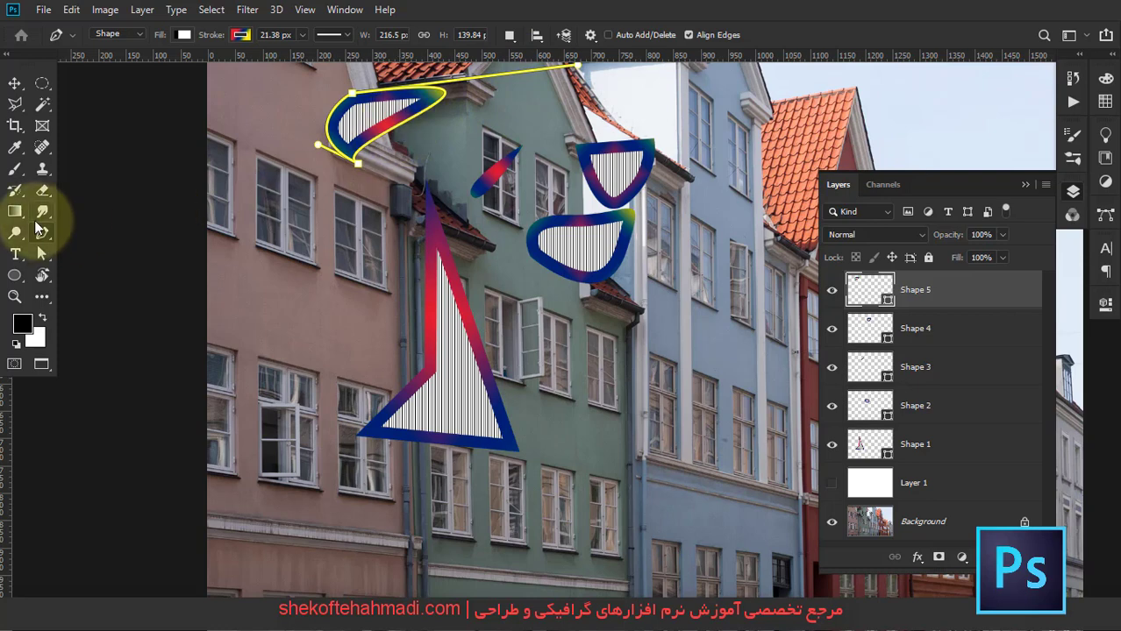
pyautogui.rightClick(41, 232)
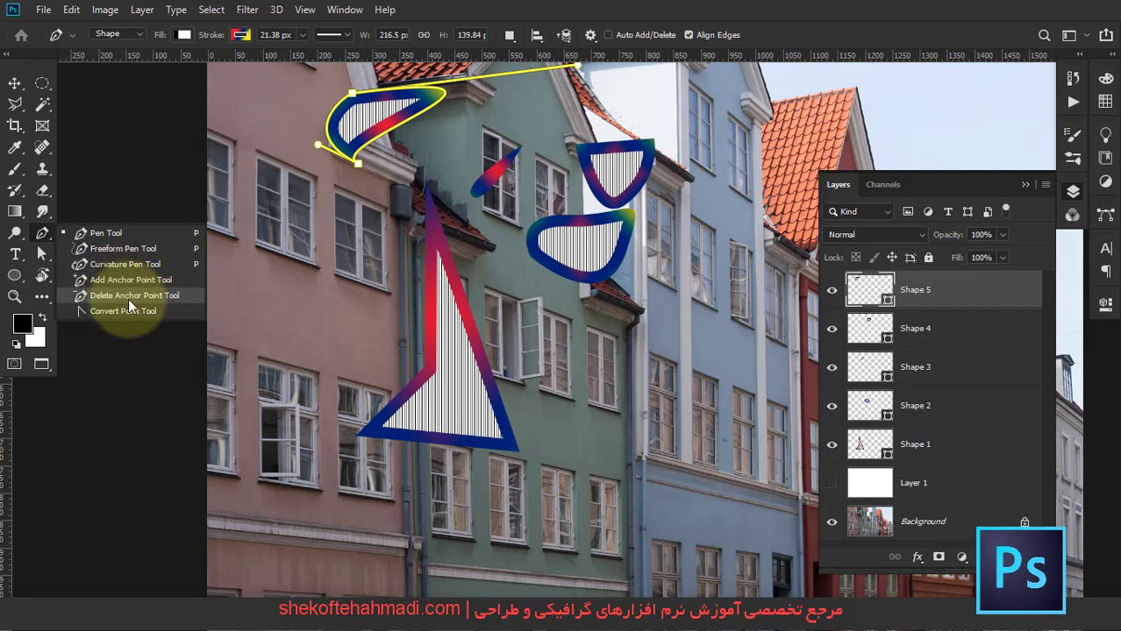
pyautogui.click(649, 35)
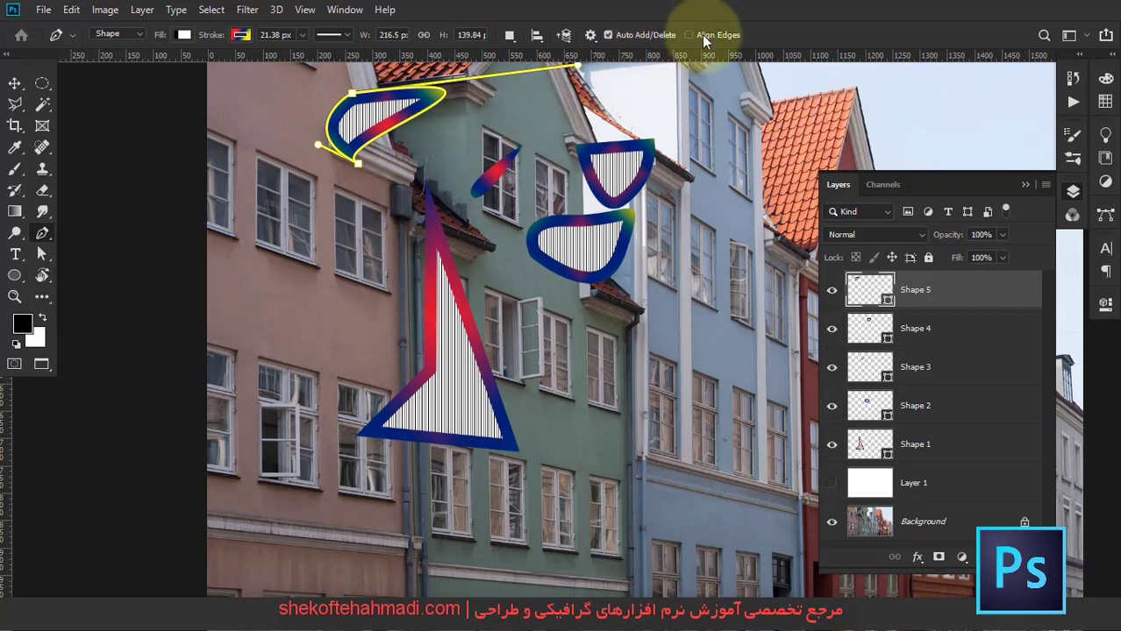
pyautogui.click(14, 88)
pyautogui.moveTo(371, 122)
pyautogui.mouseDown()
pyautogui.moveTo(412, 217)
pyautogui.moveTo(367, 175)
pyautogui.mouseUp()
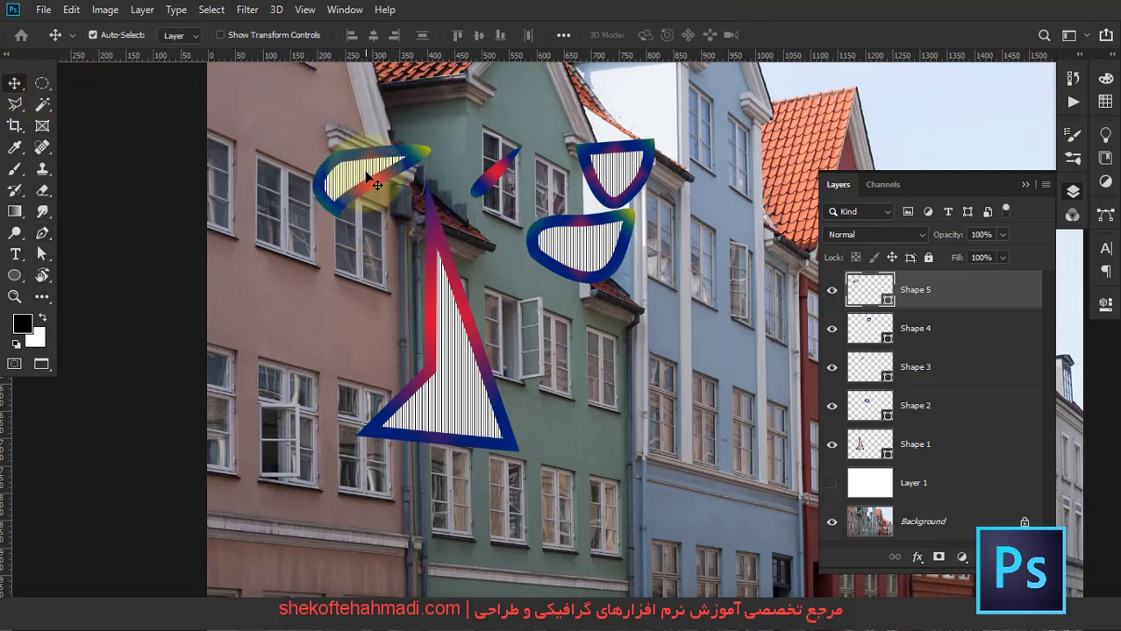
pyautogui.press('p')
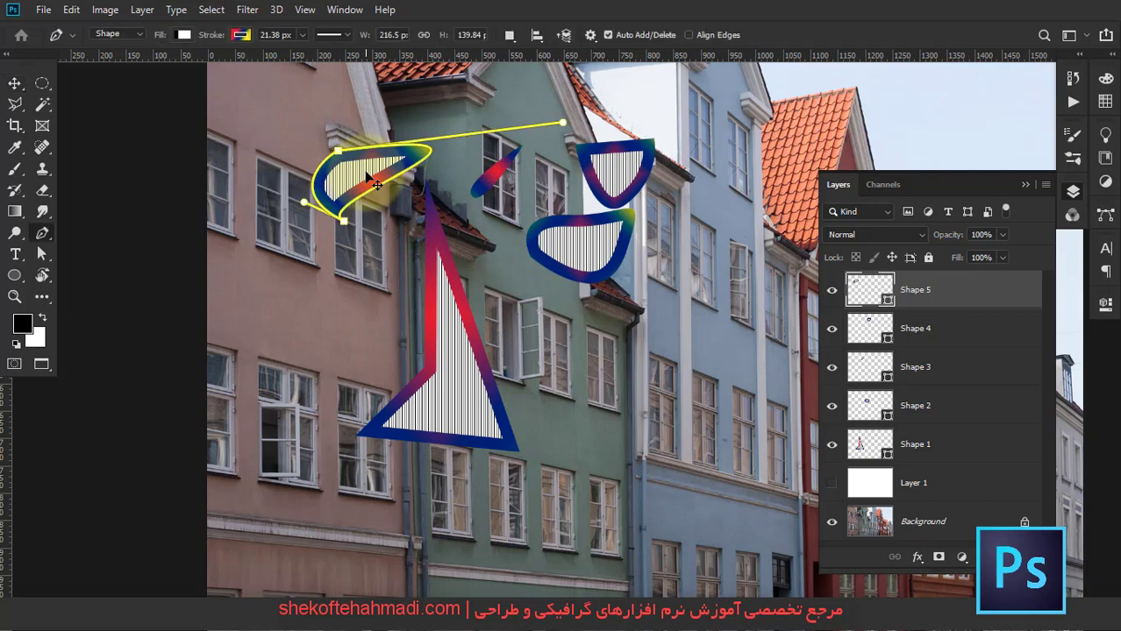
pyautogui.click(689, 36)
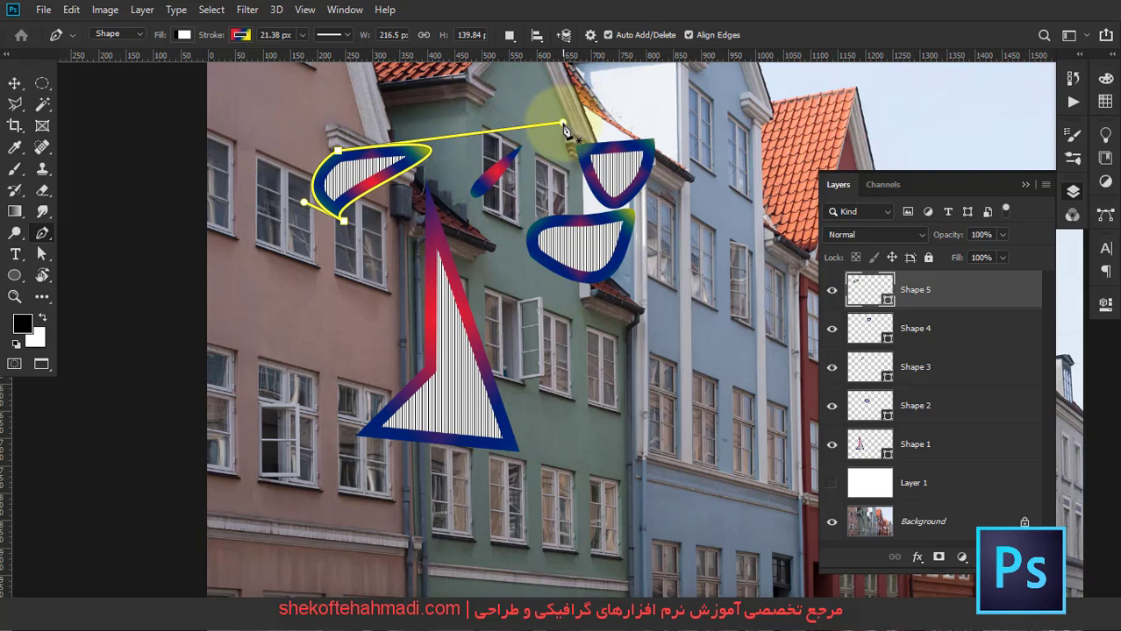
pyautogui.moveTo(563, 123)
pyautogui.mouseDown()
pyautogui.moveTo(581, 182)
pyautogui.moveTo(455, 183)
pyautogui.moveTo(455, 195)
pyautogui.mouseUp()
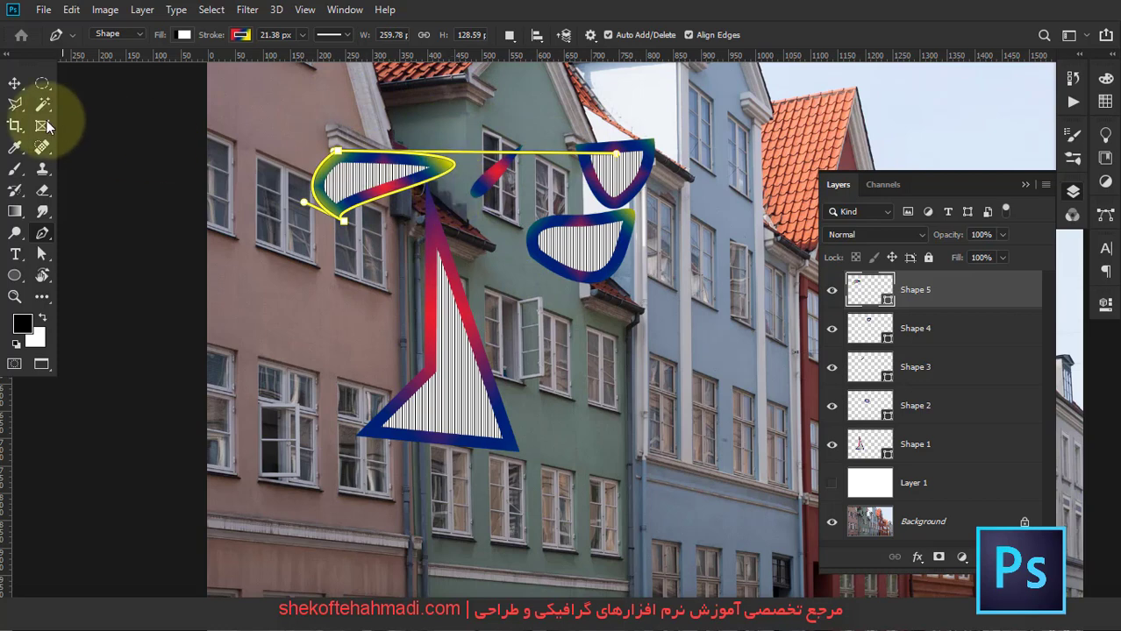
pyautogui.click(14, 85)
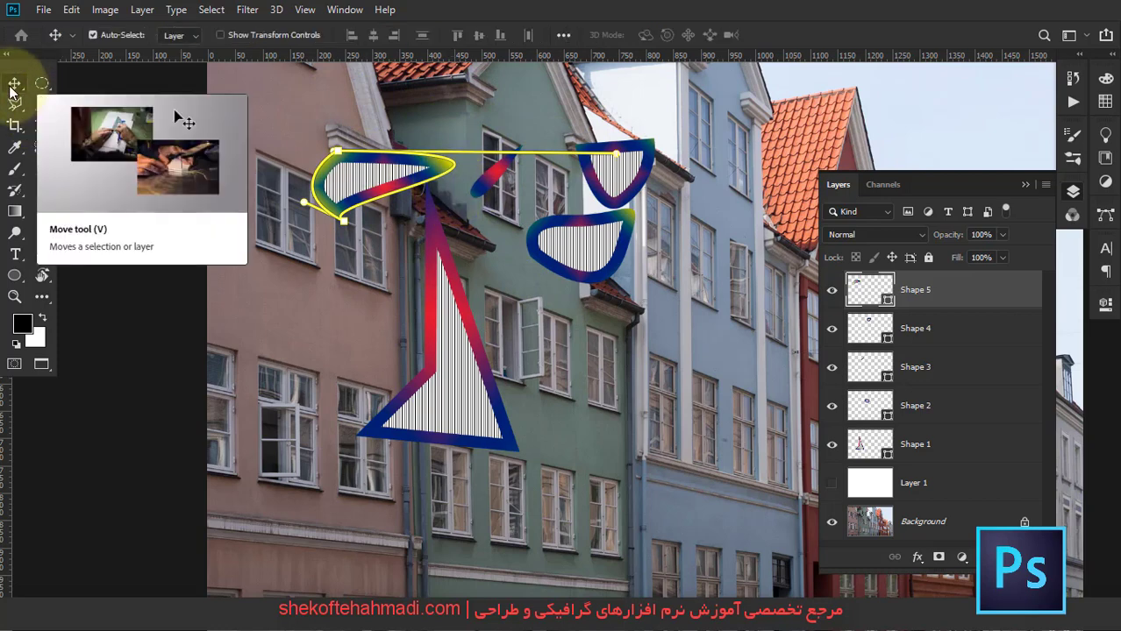